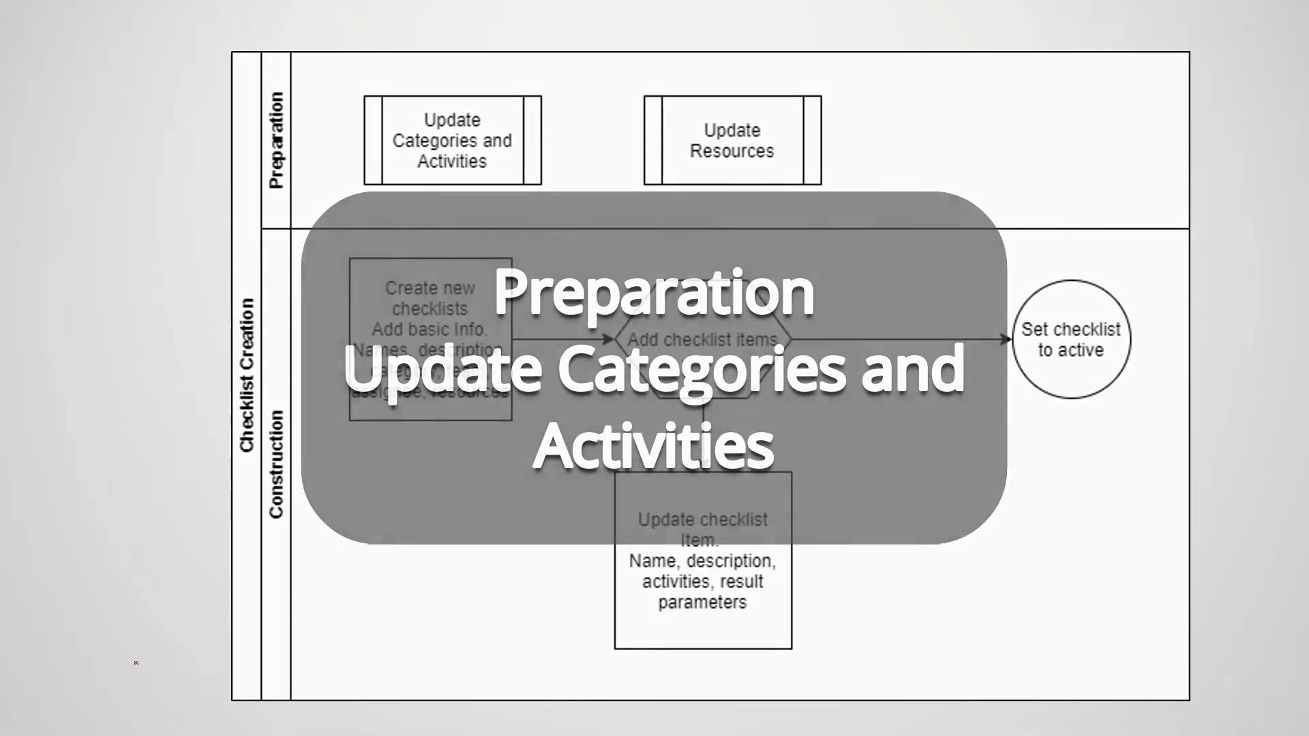
mouse_move(554, 37)
mouse_down()
mouse_move(437, 239)
mouse_move(822, 96)
mouse_move(543, 47)
mouse_up()
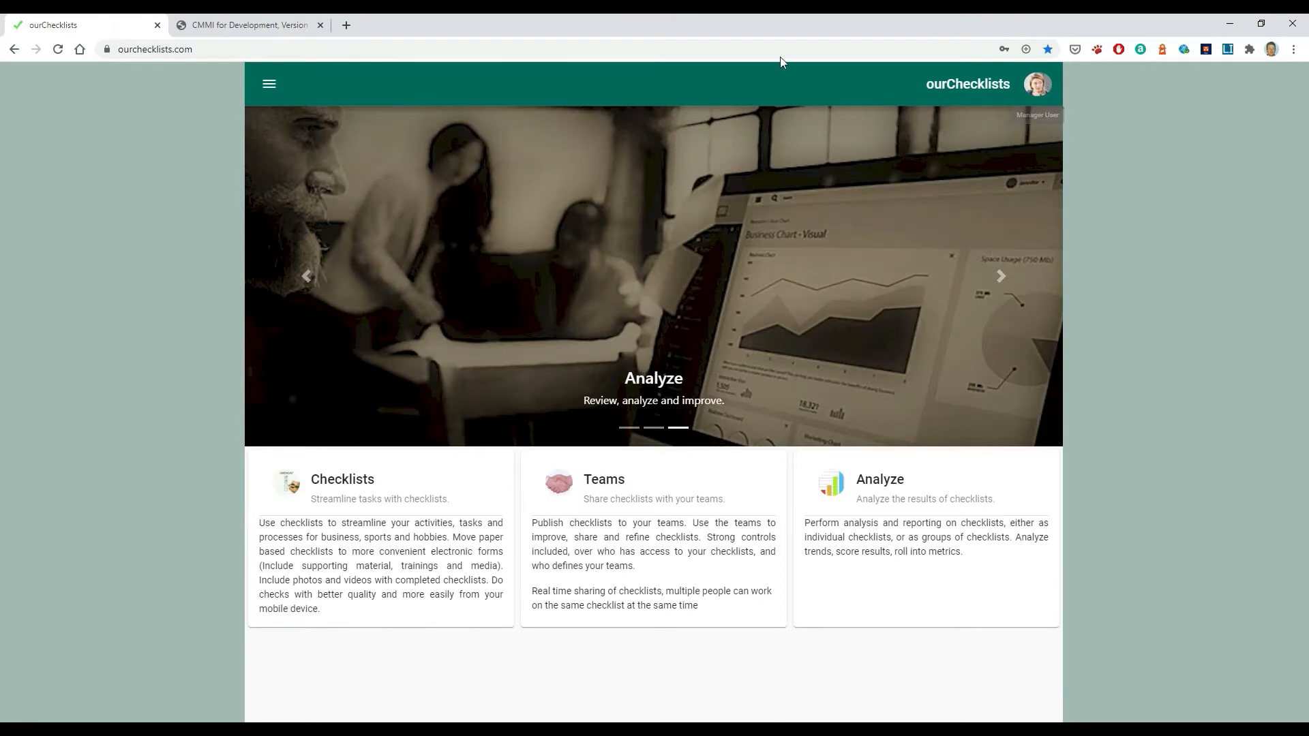
- Open the signed-in user's profile to check which management permissions are granted
click(268, 83)
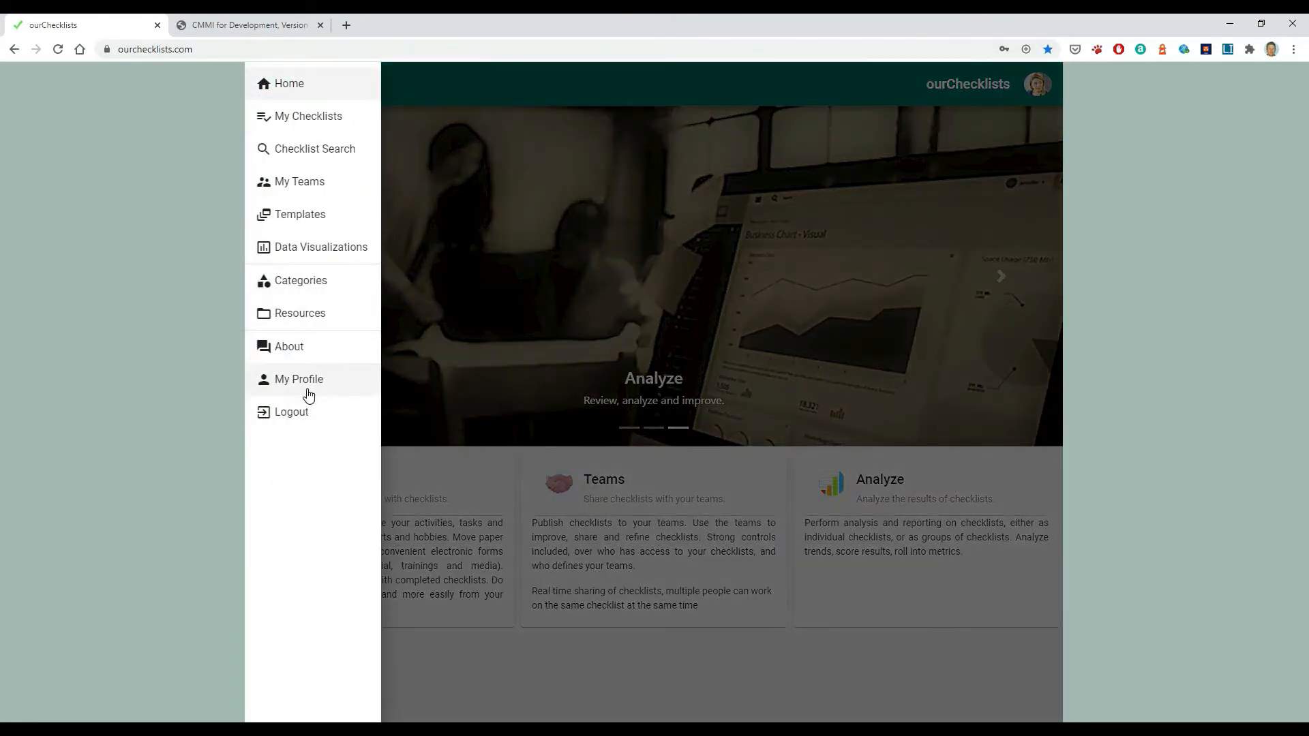
click(308, 383)
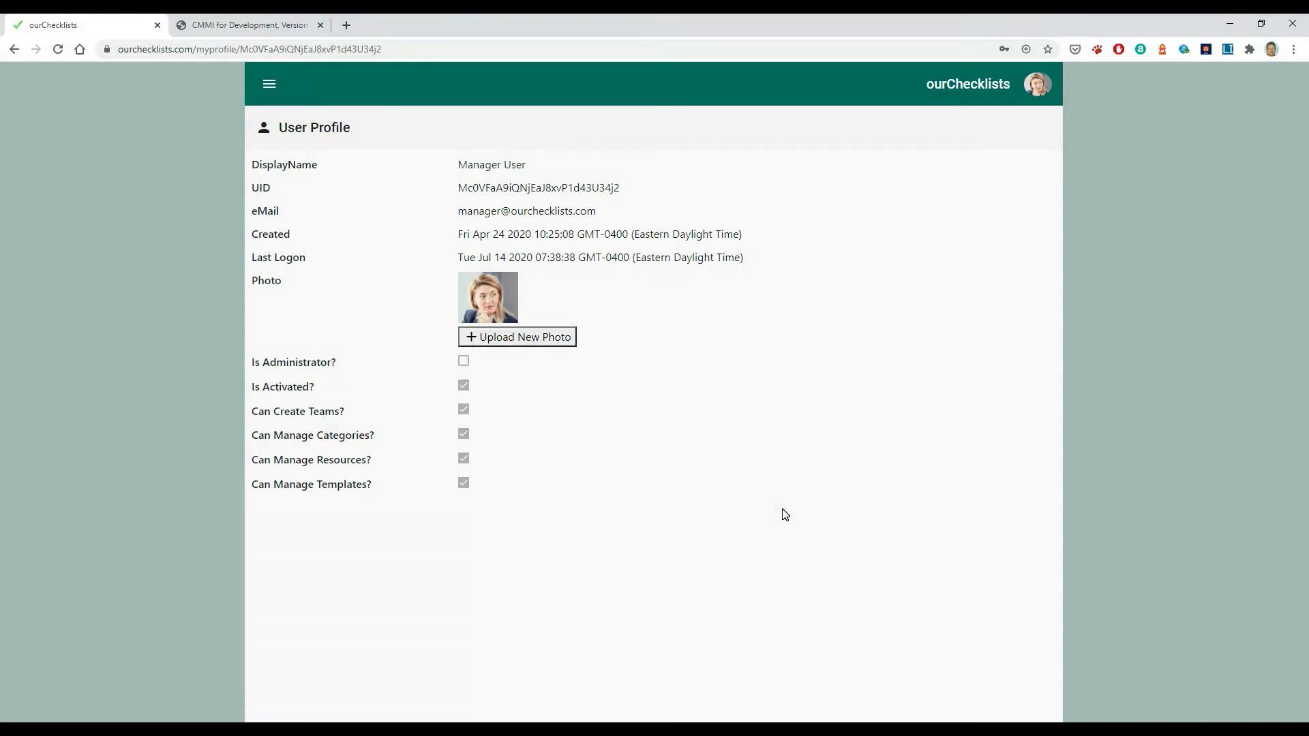
- Add an activity named "Review" with the description "Review a process area by the team" to the CMMI Dev category
click(269, 84)
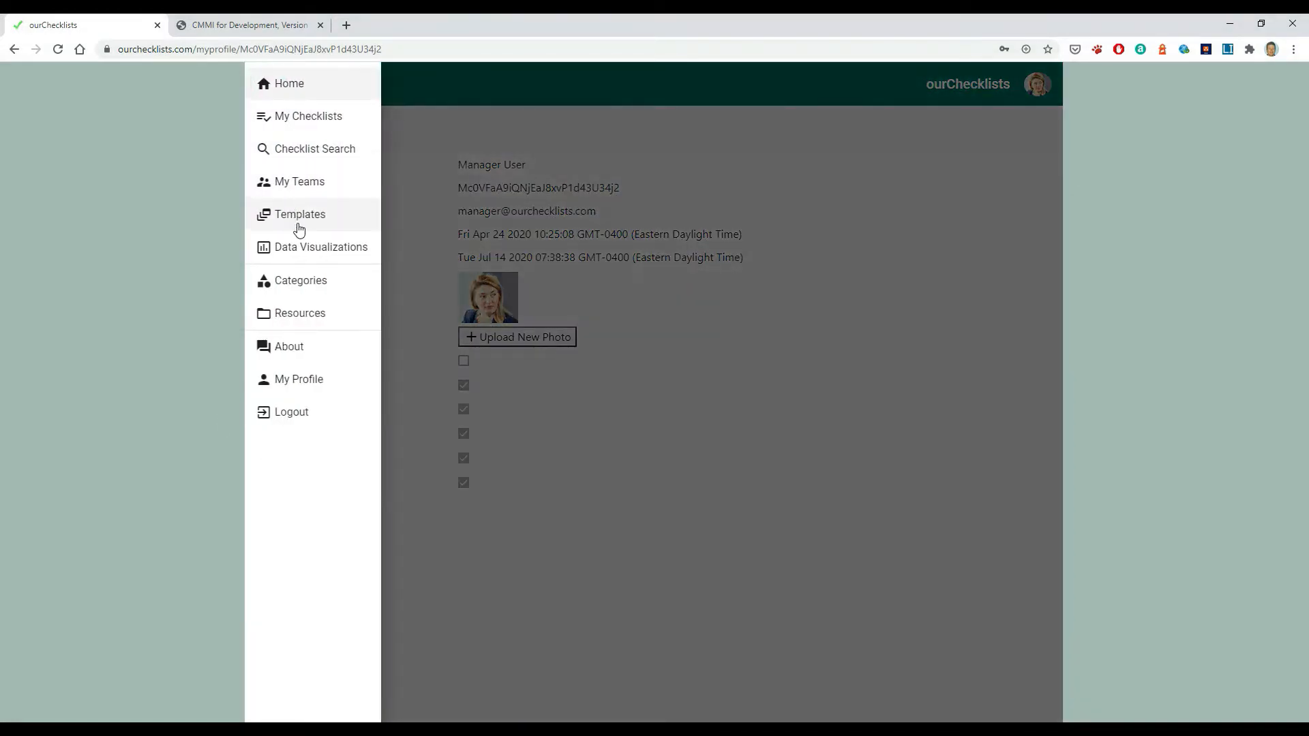
click(294, 287)
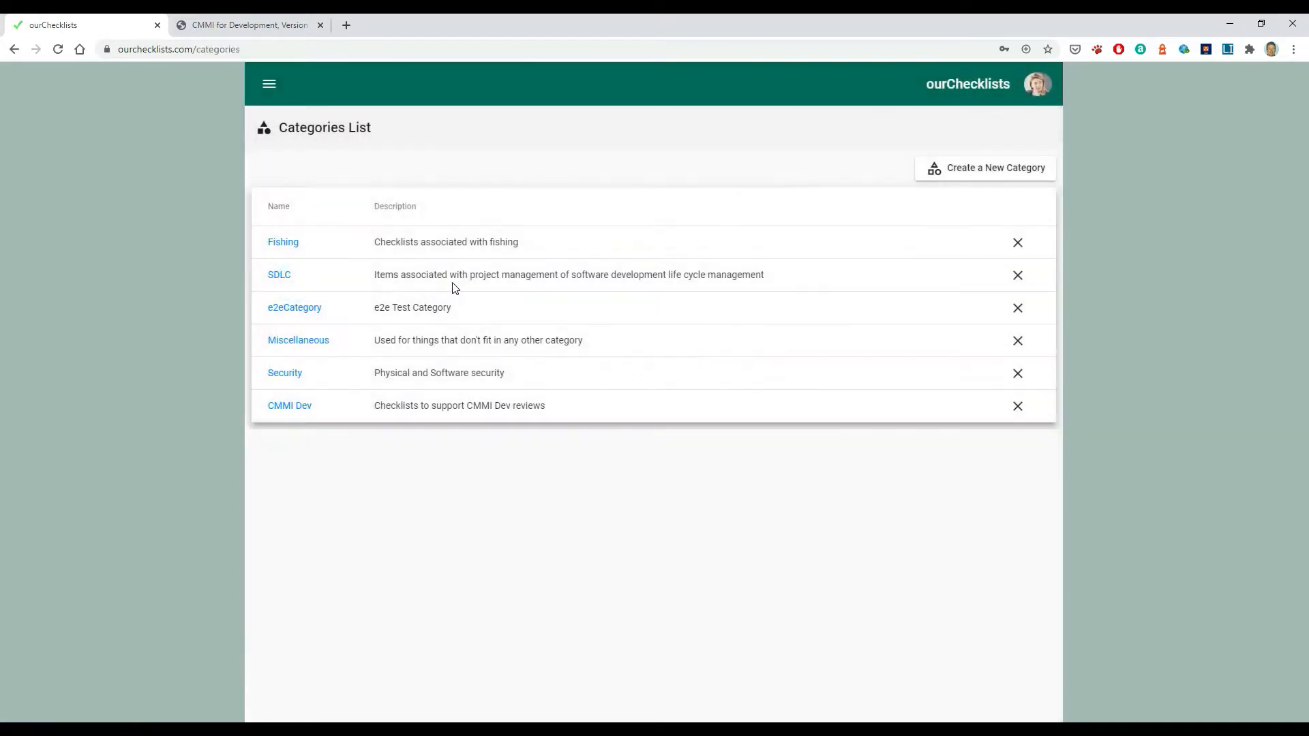
click(278, 406)
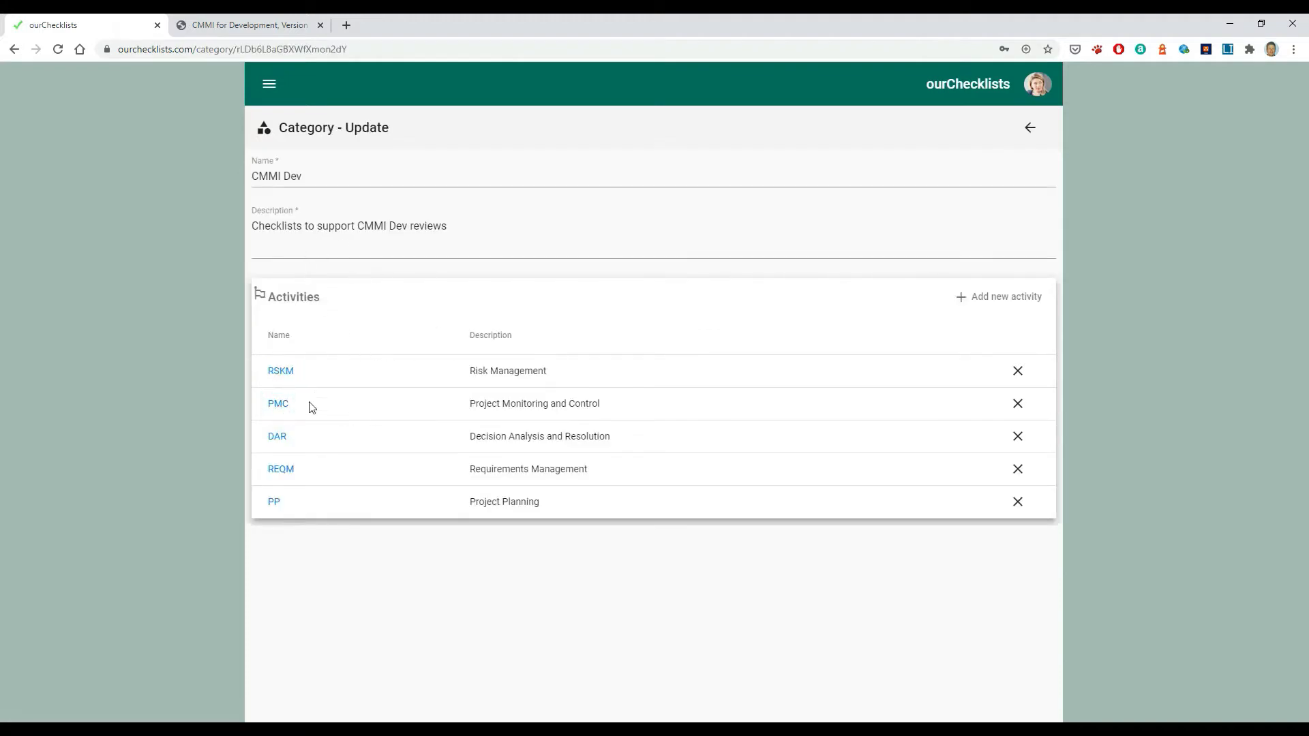
click(987, 300)
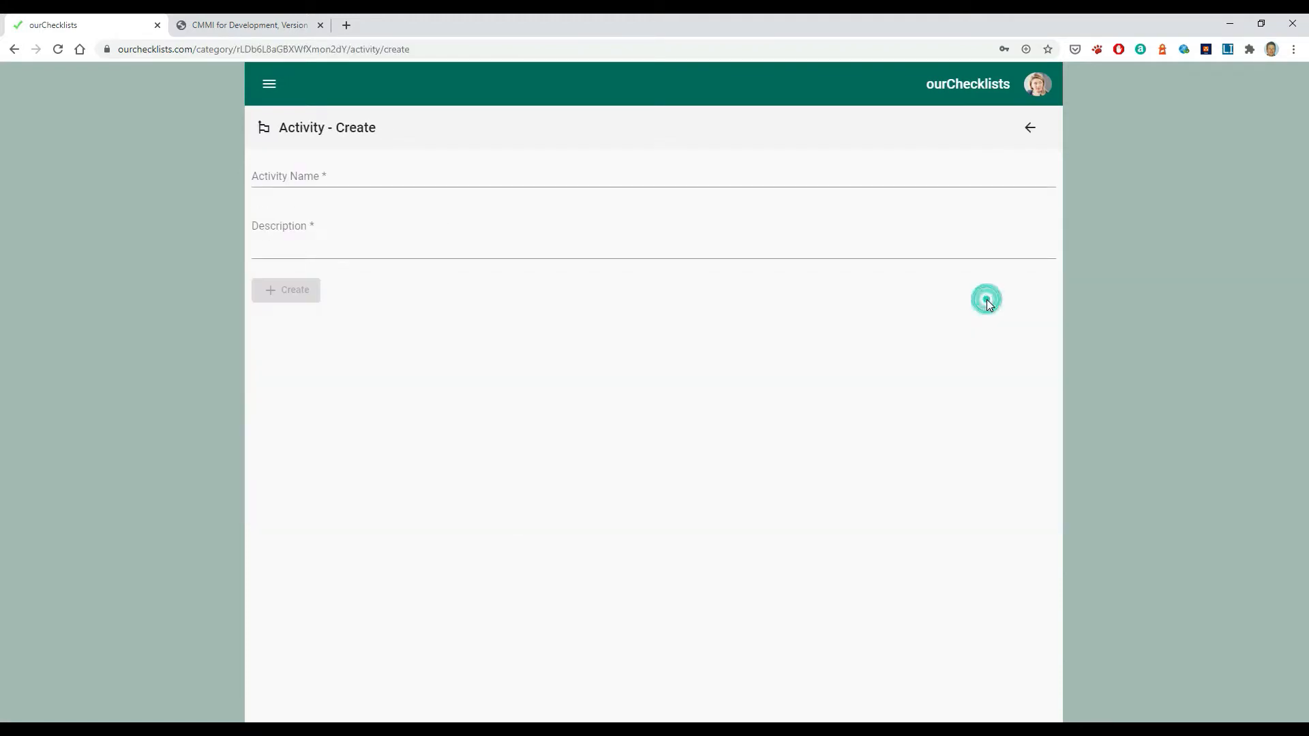
click(353, 178)
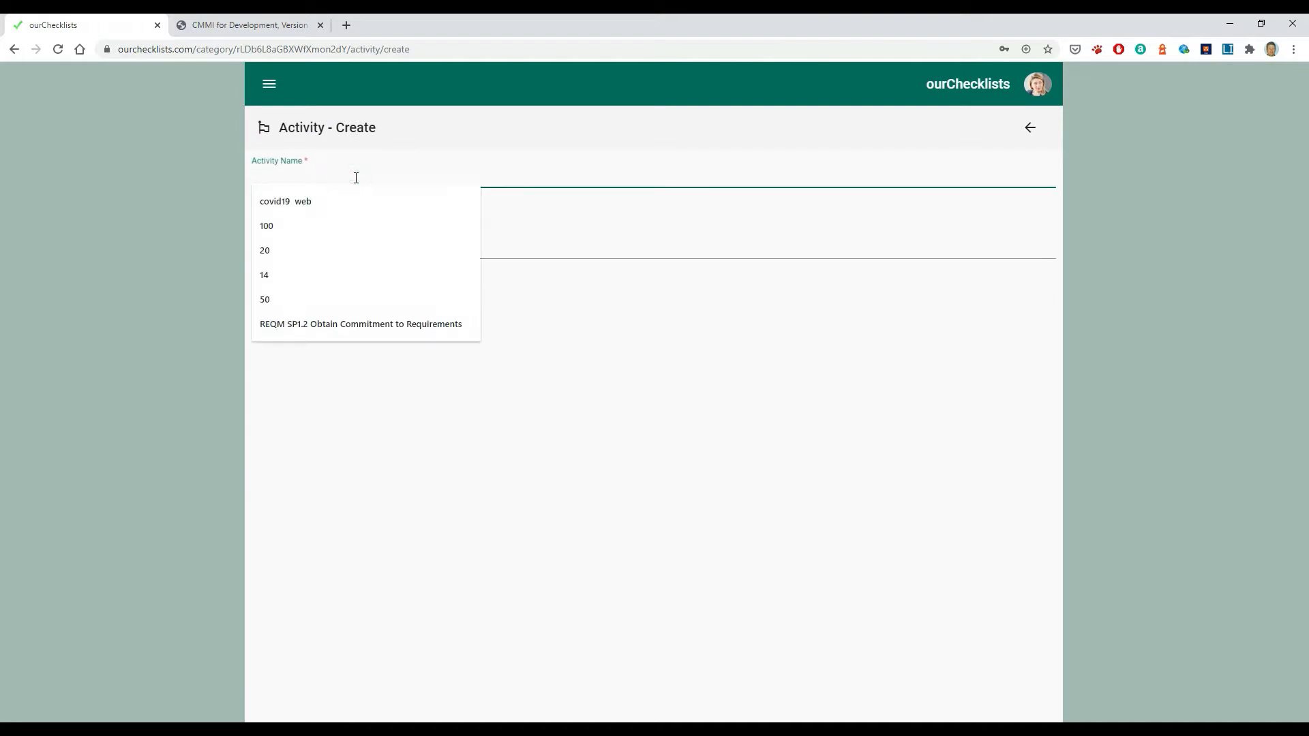
text(Review)
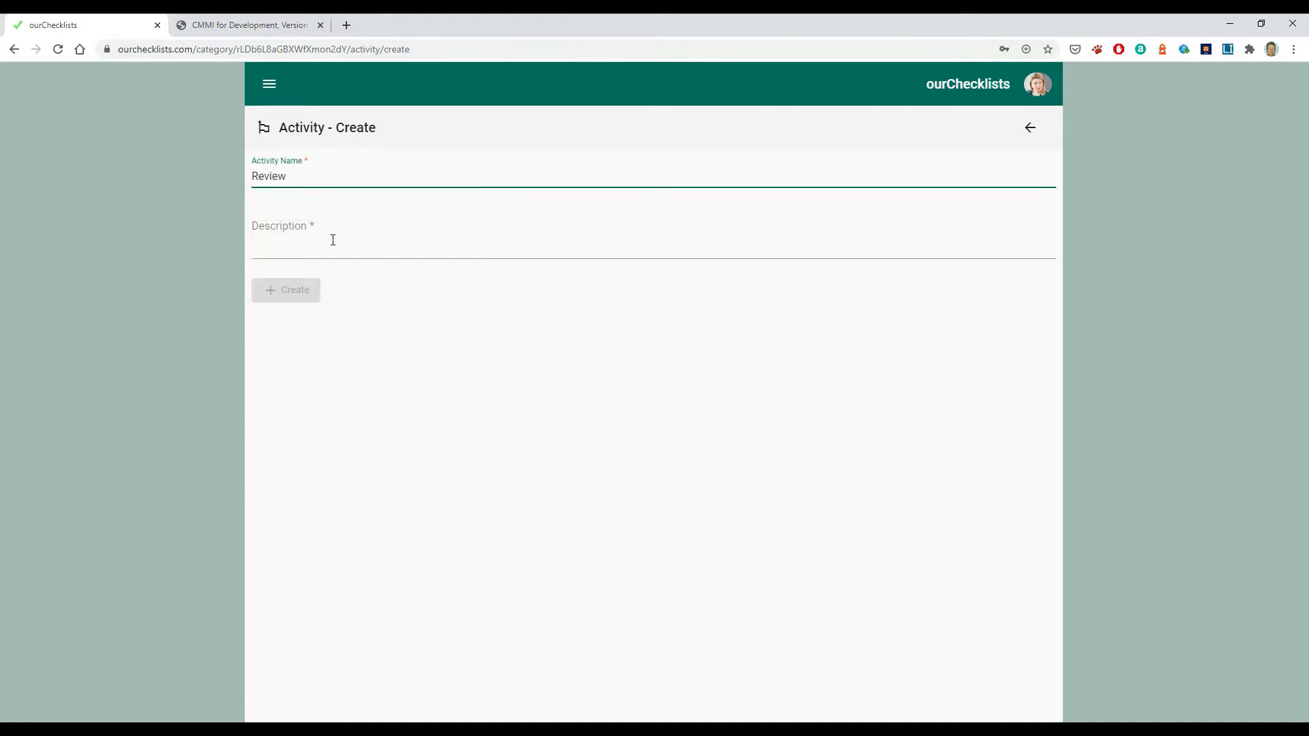
click(332, 240)
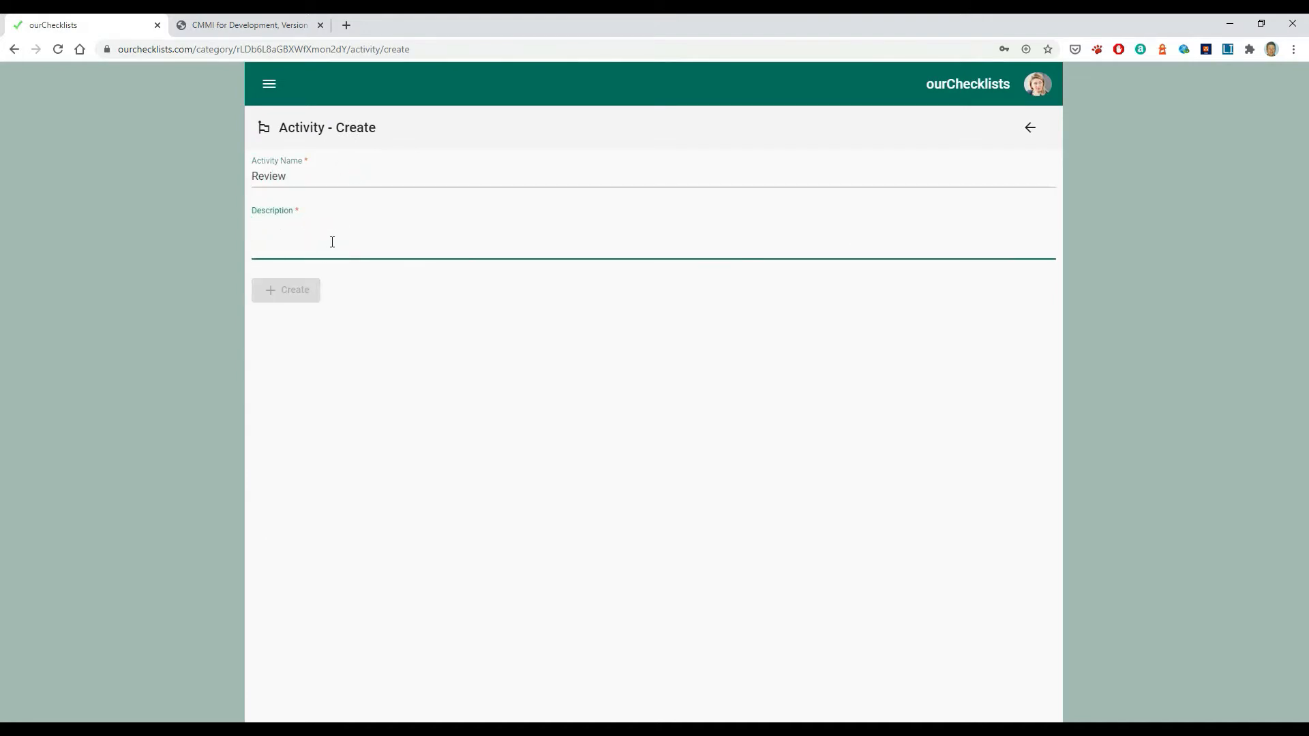
text(Review)
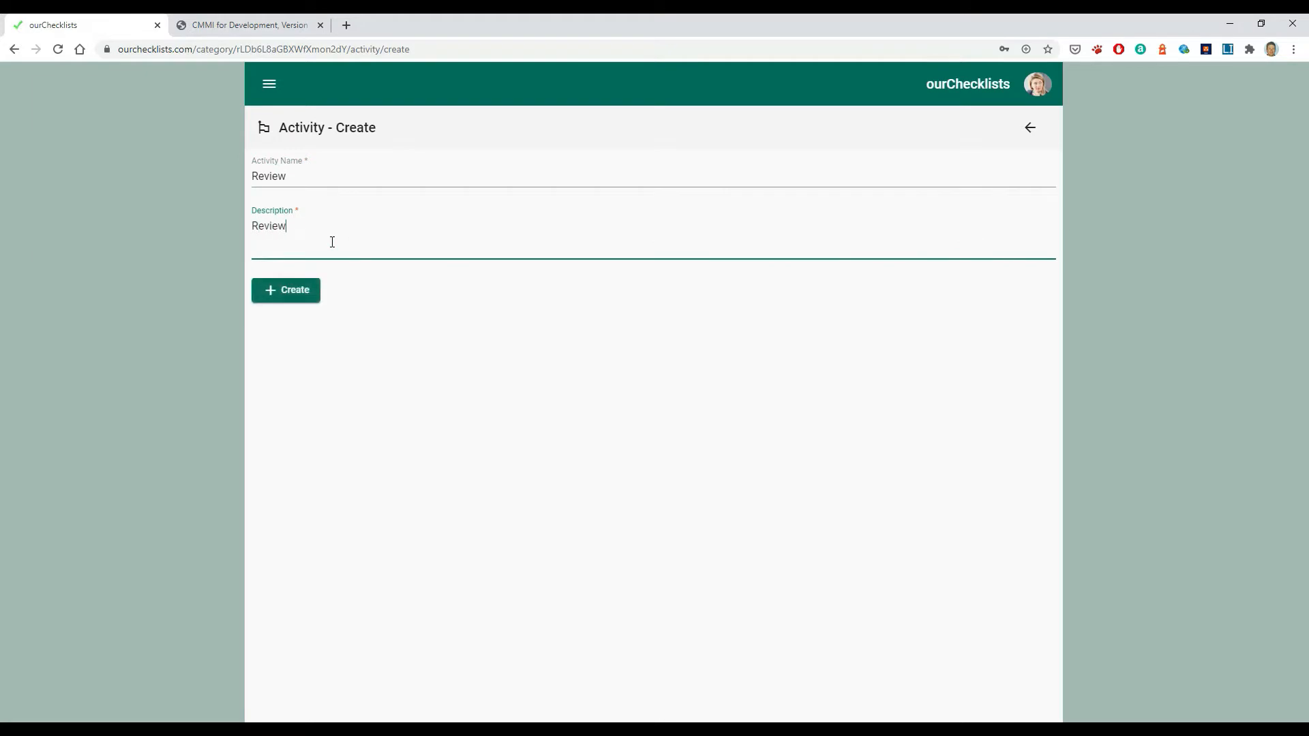
text( a process area by the team)
click(316, 296)
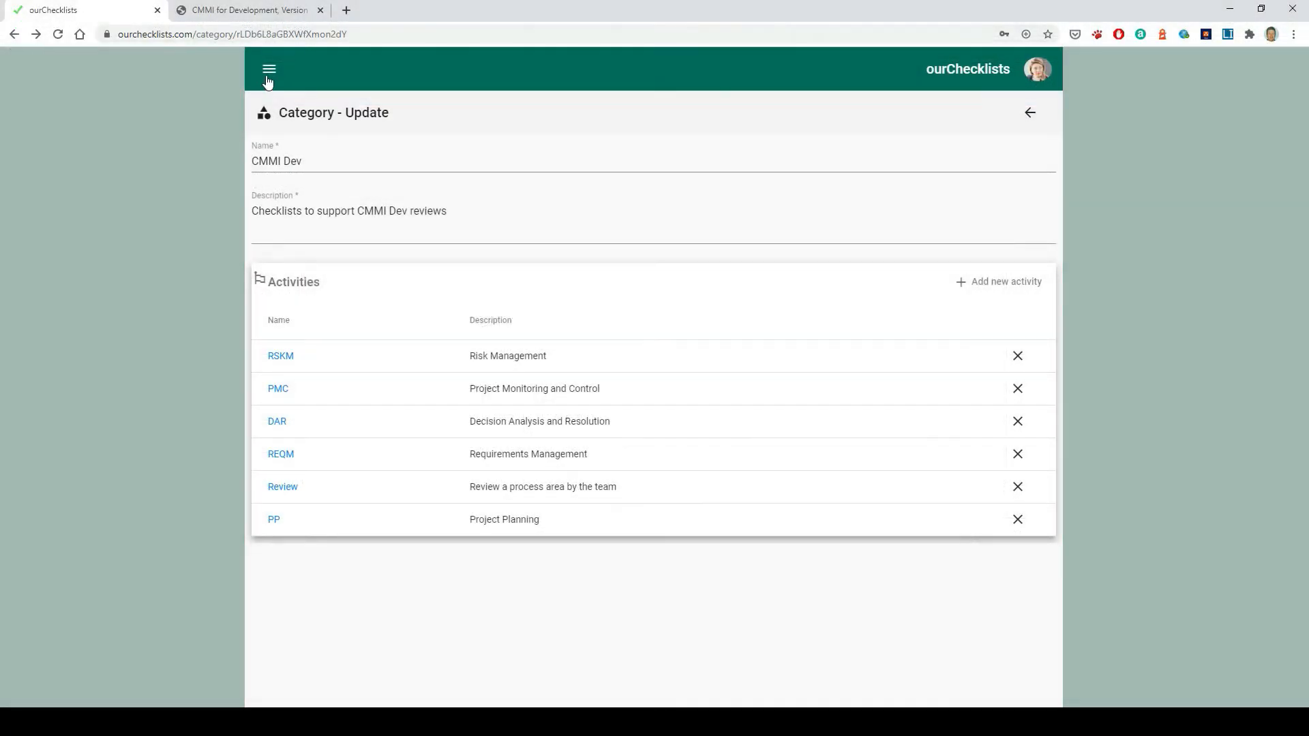
- Start a new Markdown resource named "VAL" with the description "Overview of CMMI Validation (VAL)"
click(267, 73)
click(313, 298)
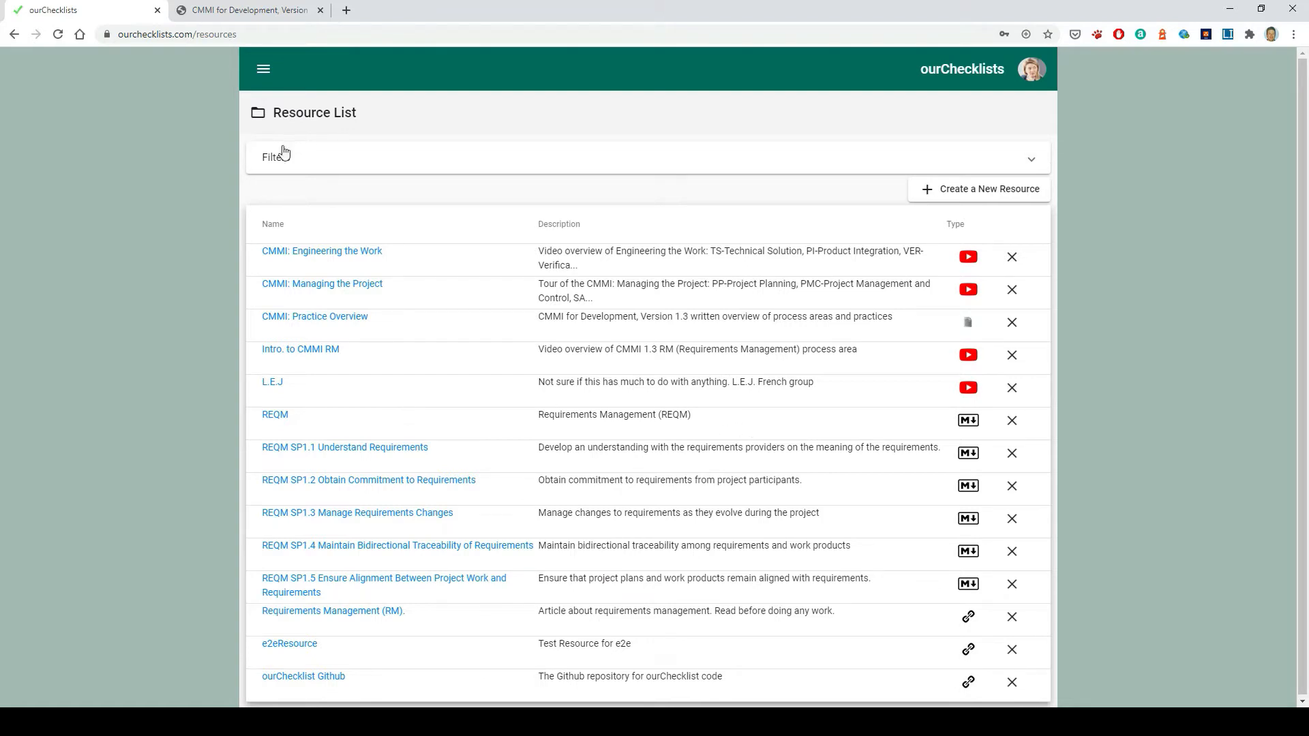
click(987, 194)
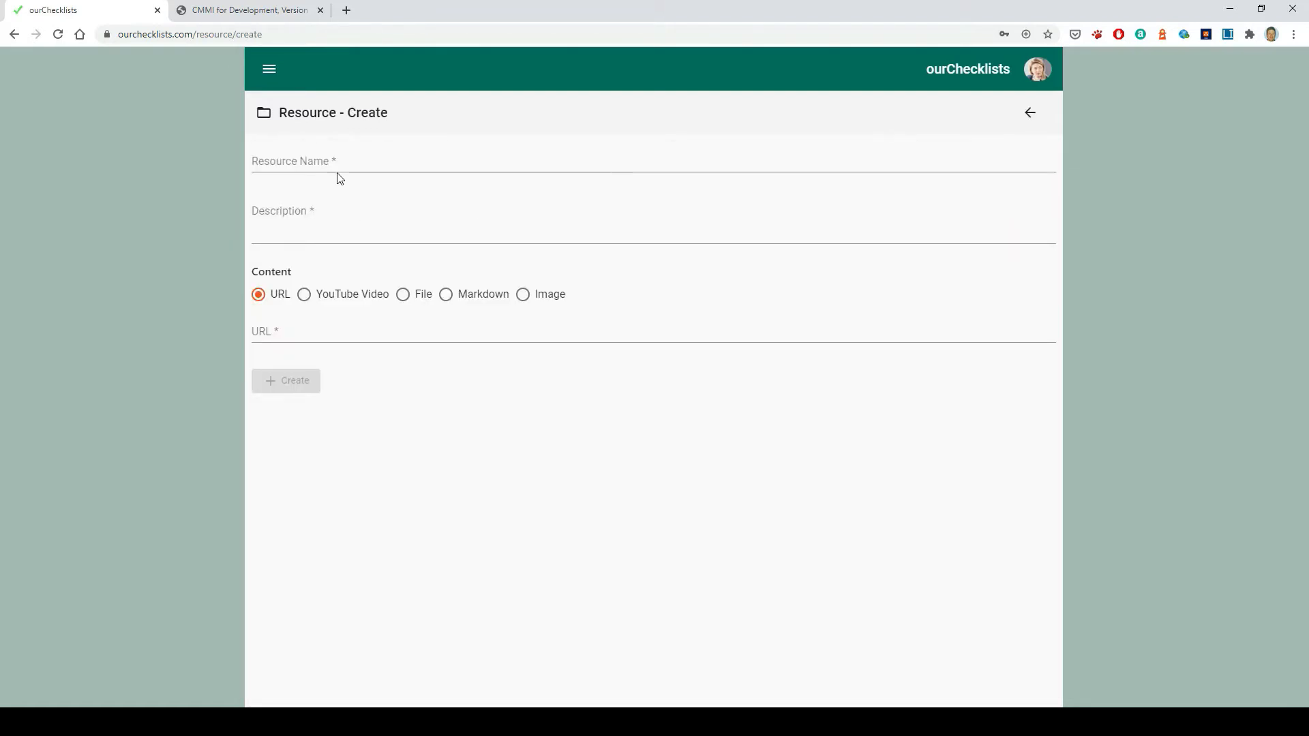
click(347, 159)
text(VA)
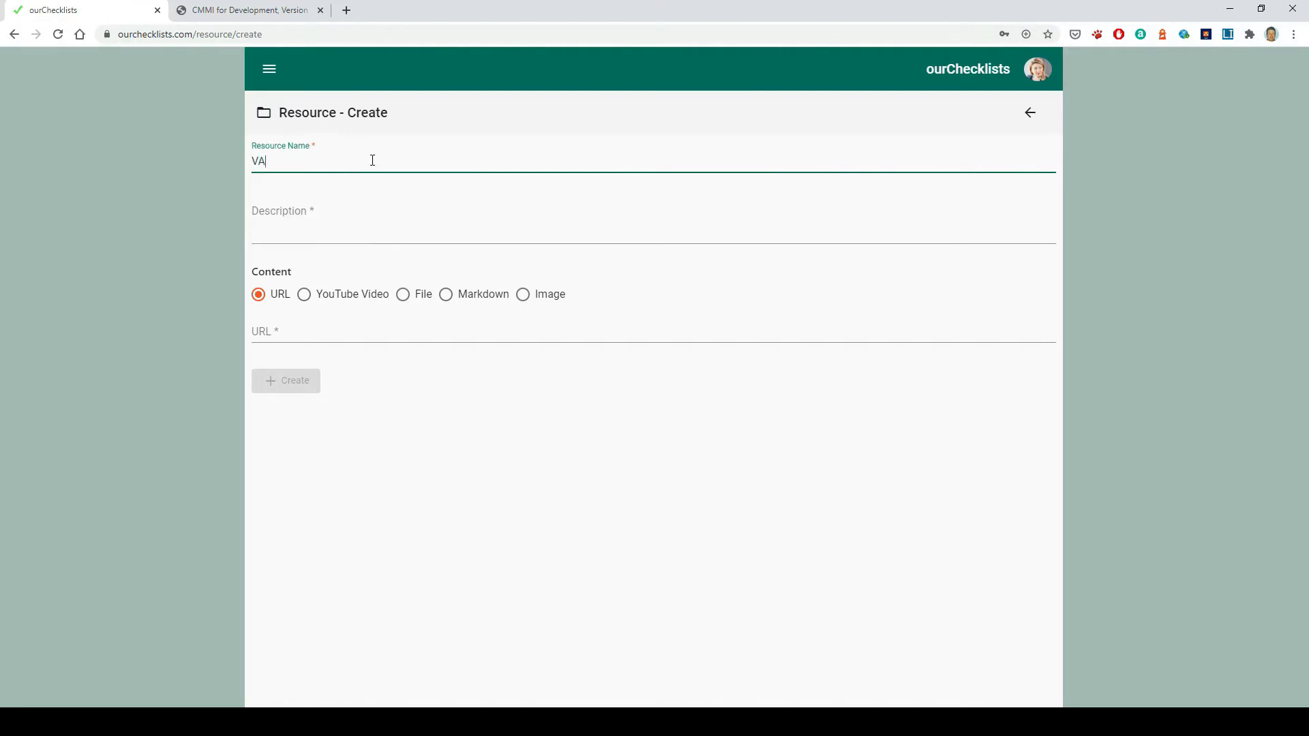
text(L)
click(328, 228)
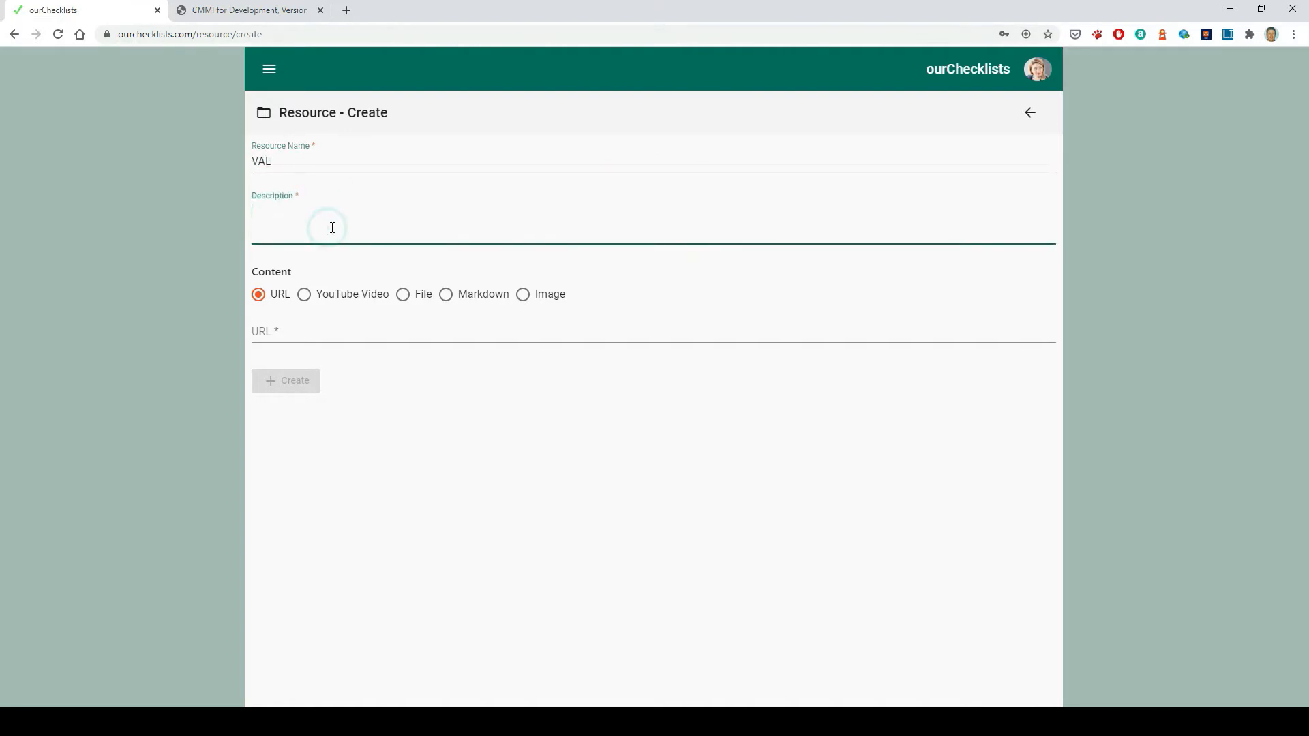
text(Overview of CMMI Validation (VAL)
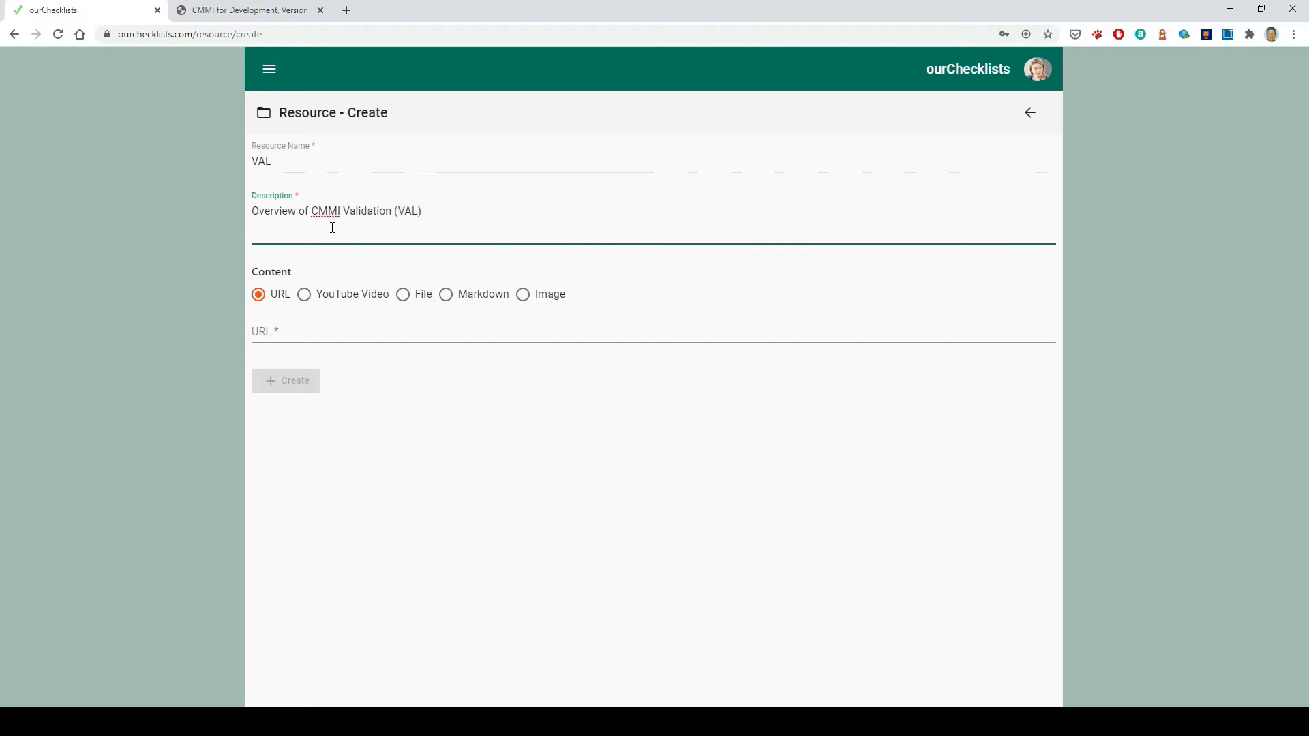
click(454, 295)
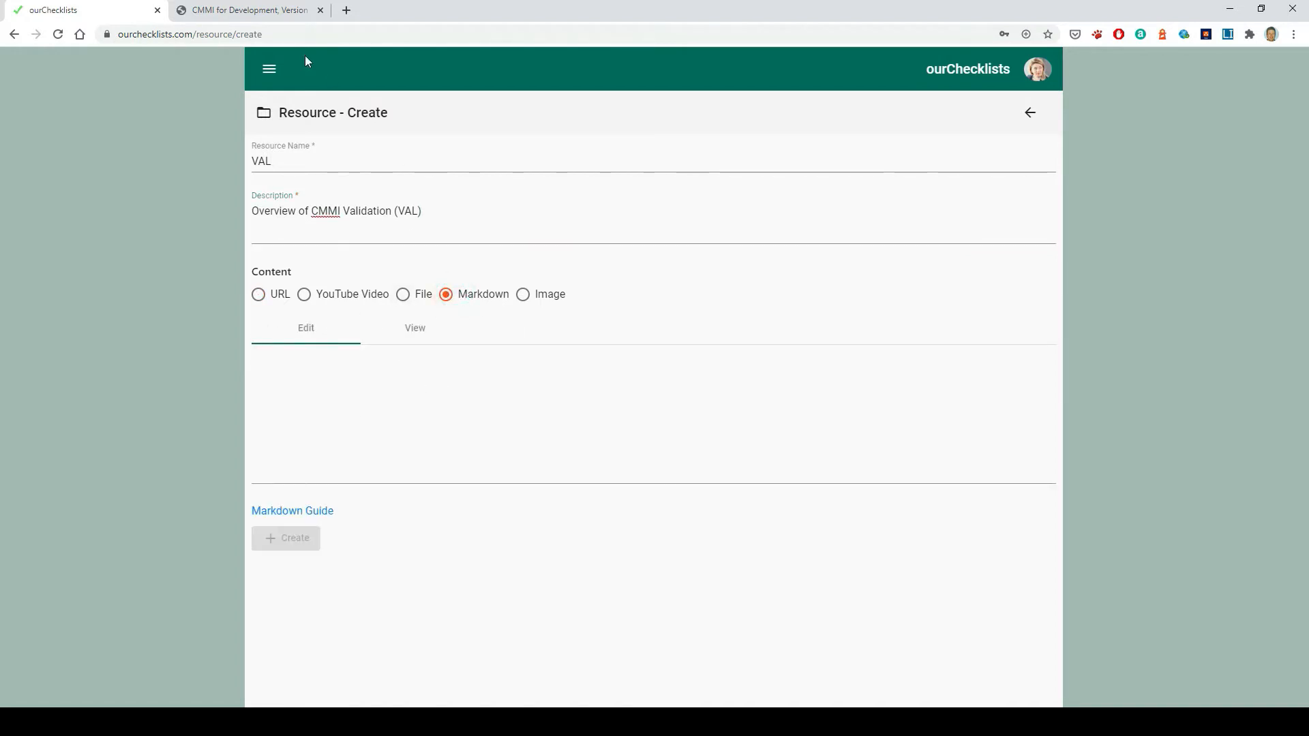
- Copy the Validation chapter's Purpose and Introductory Notes from the CMMI for Development PDF into the resource's Markdown content
click(246, 10)
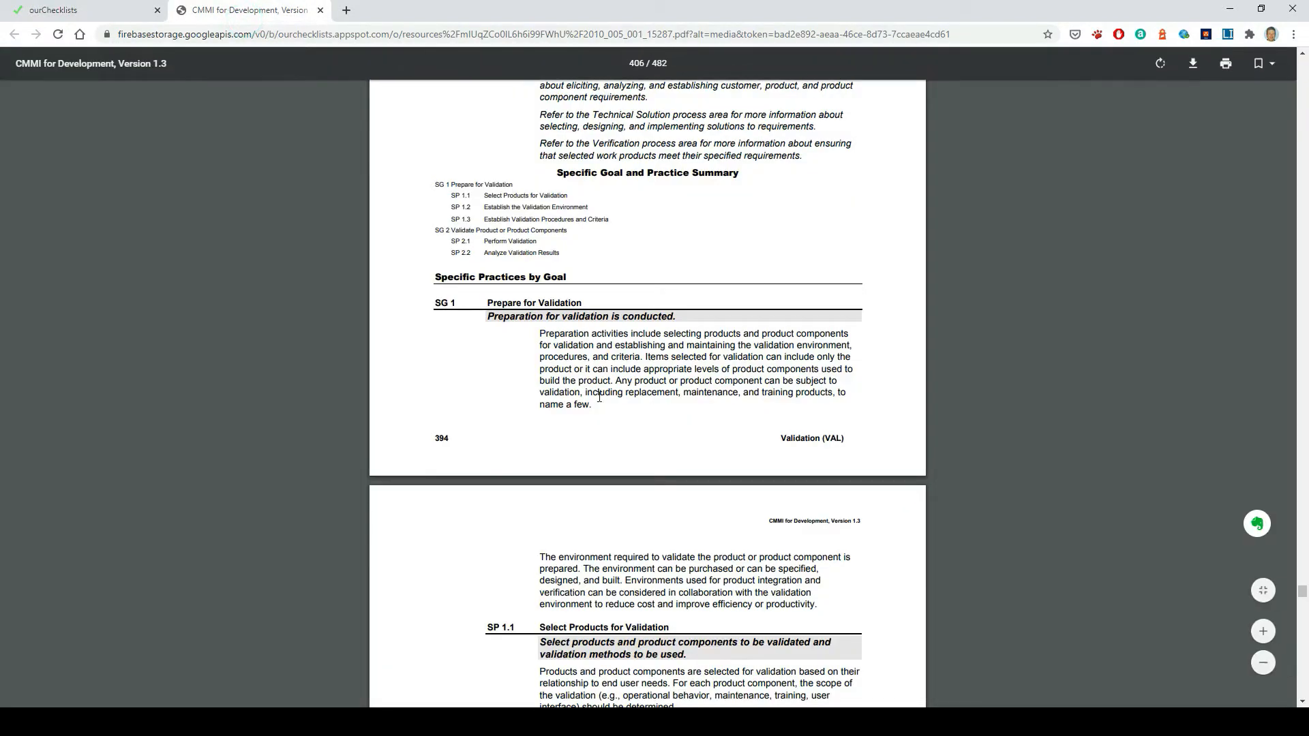
scroll(641, 405, up, 15)
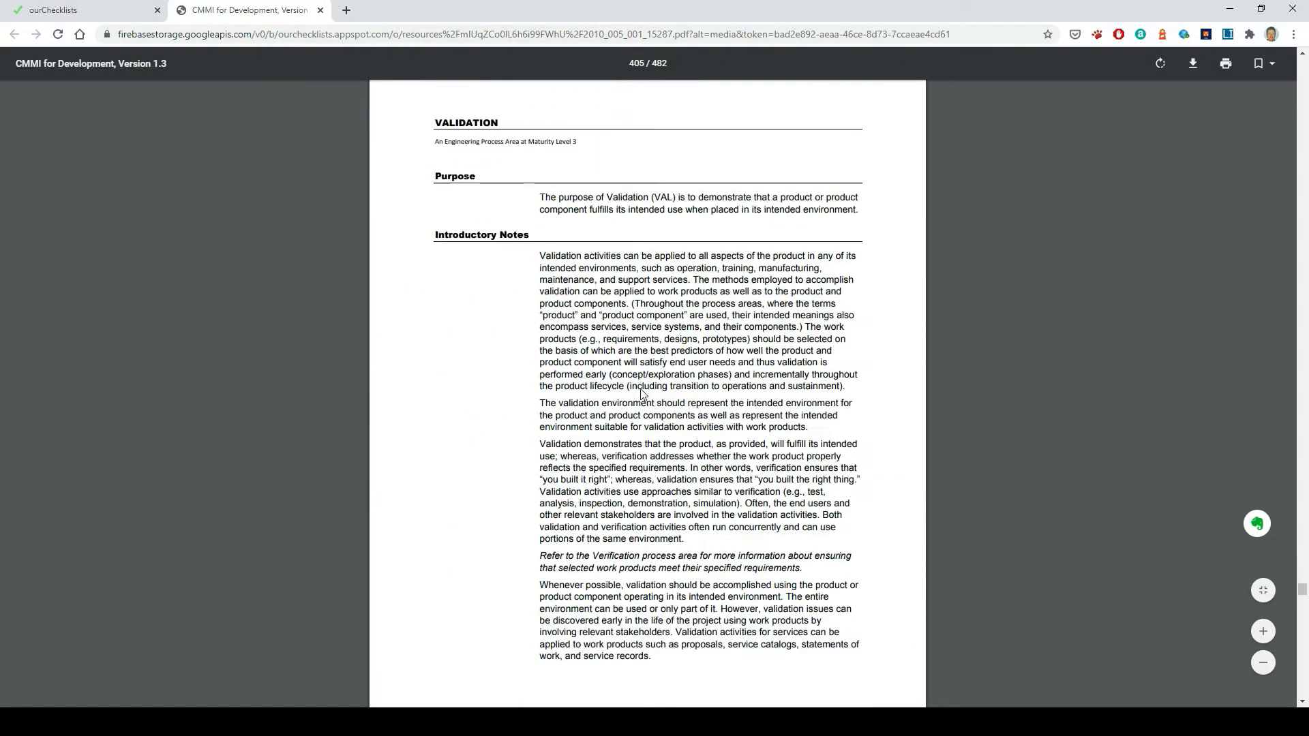
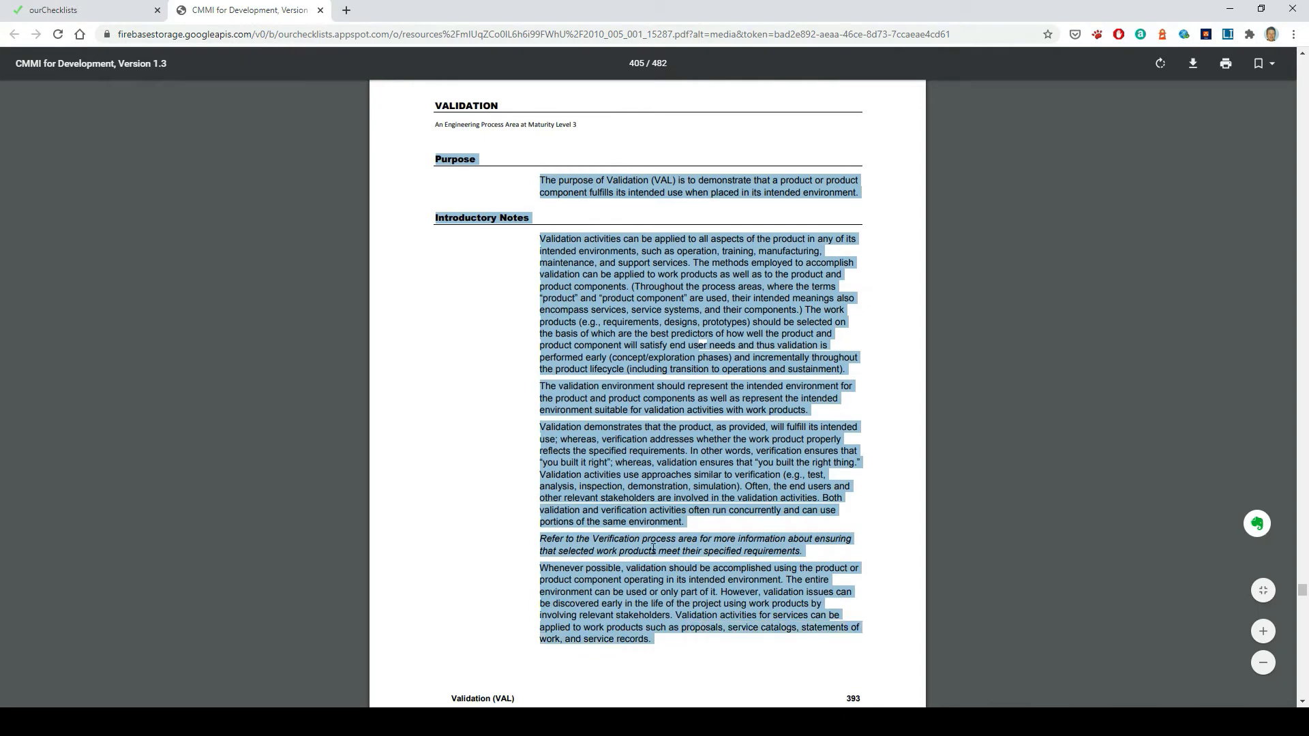
right_click(648, 485)
click(682, 496)
click(105, 12)
click(359, 368)
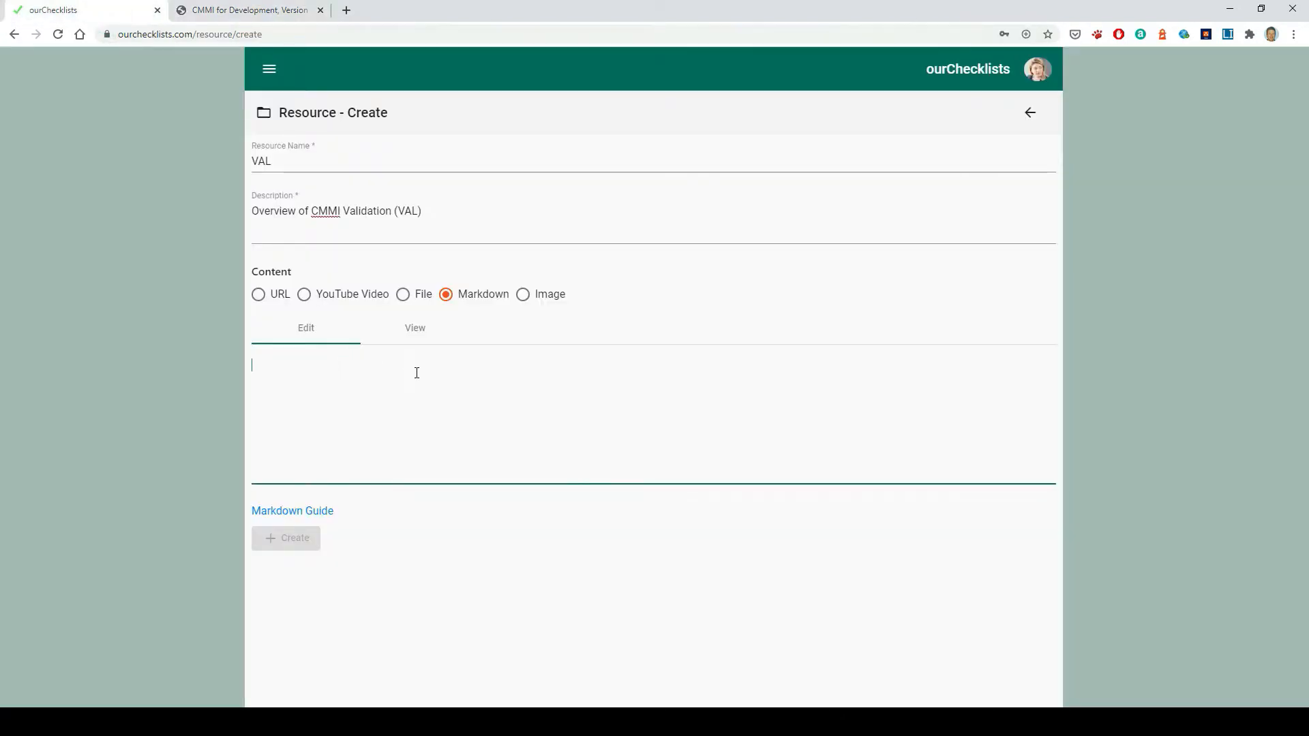
key(ctrl+v)
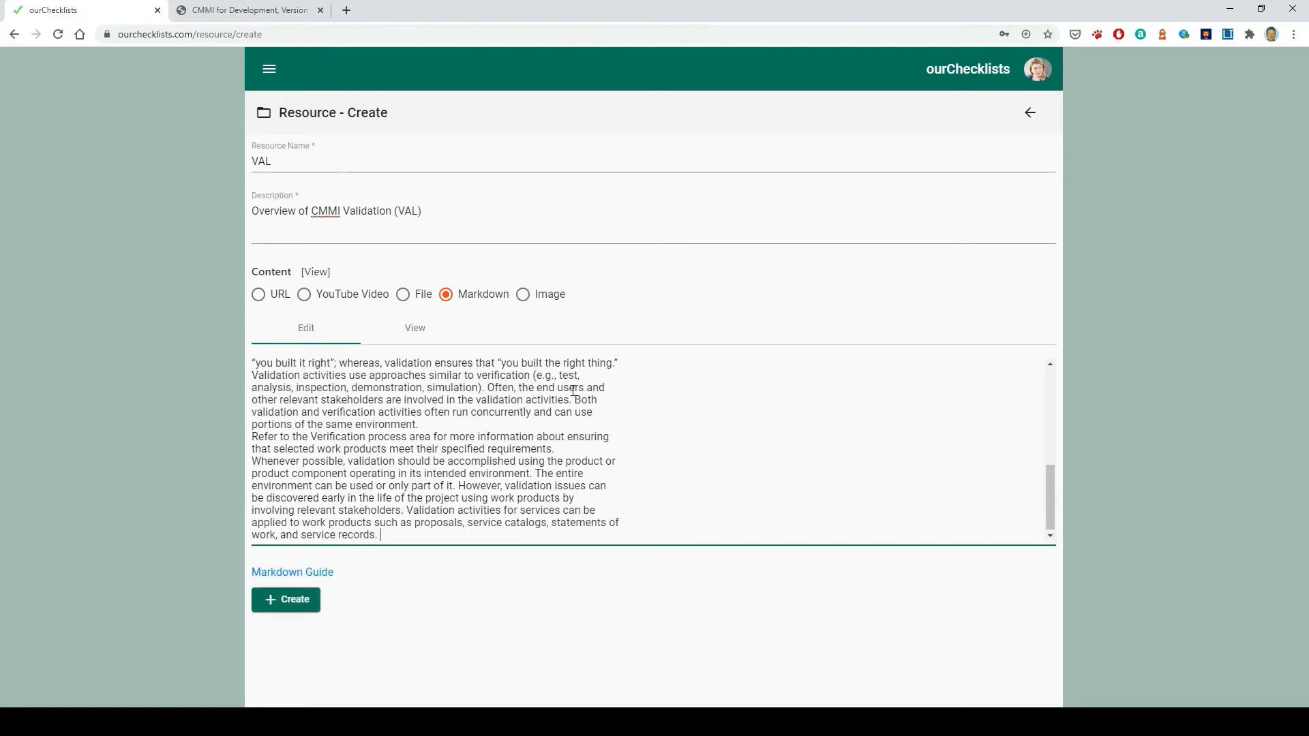
scroll(655, 423, up, 10)
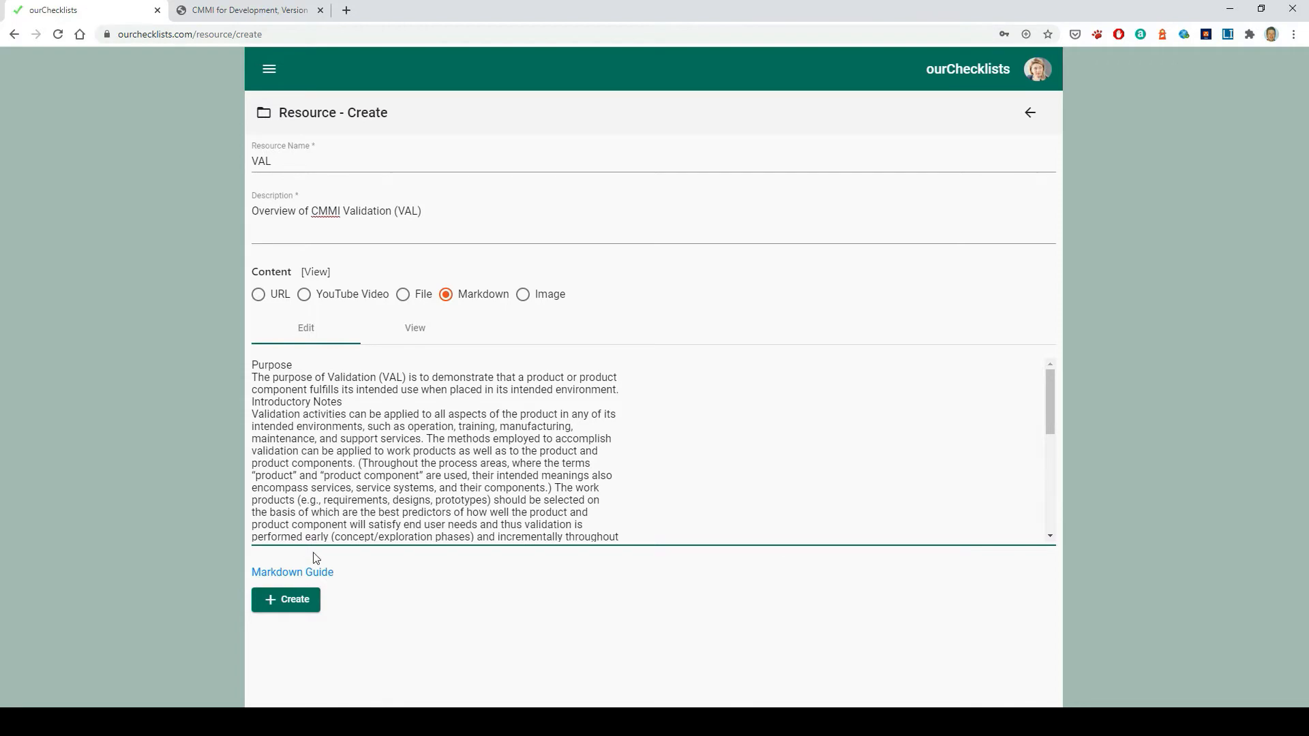
- Check the VAL text against the Markdown guide and its rendered preview, and create the resource
click(291, 577)
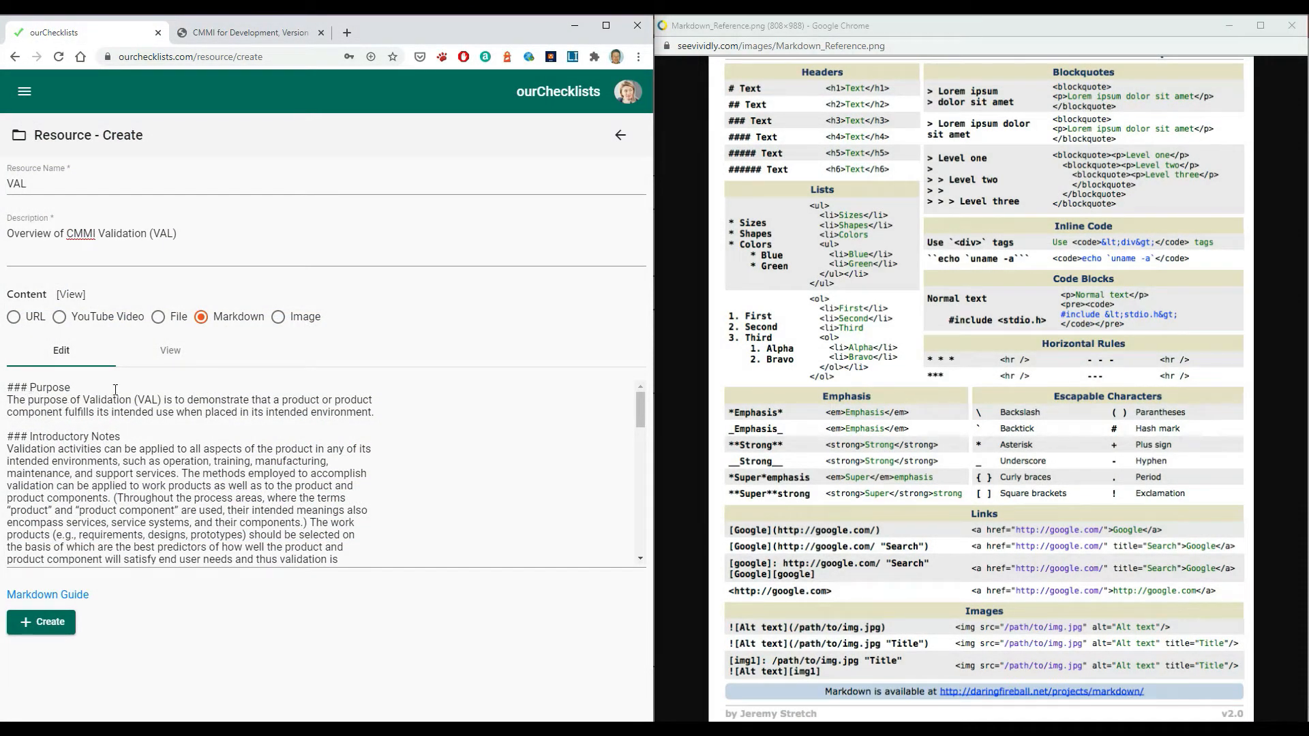
click(169, 352)
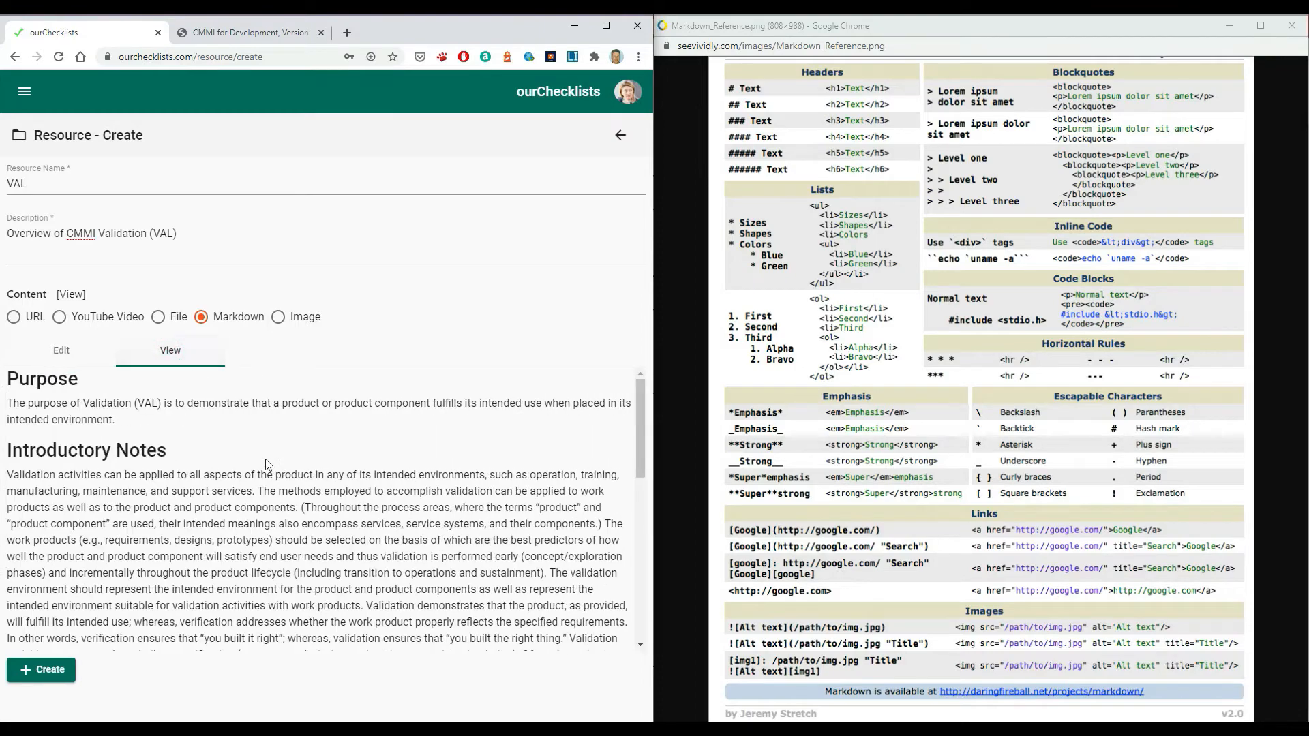
scroll(268, 465, down, 10)
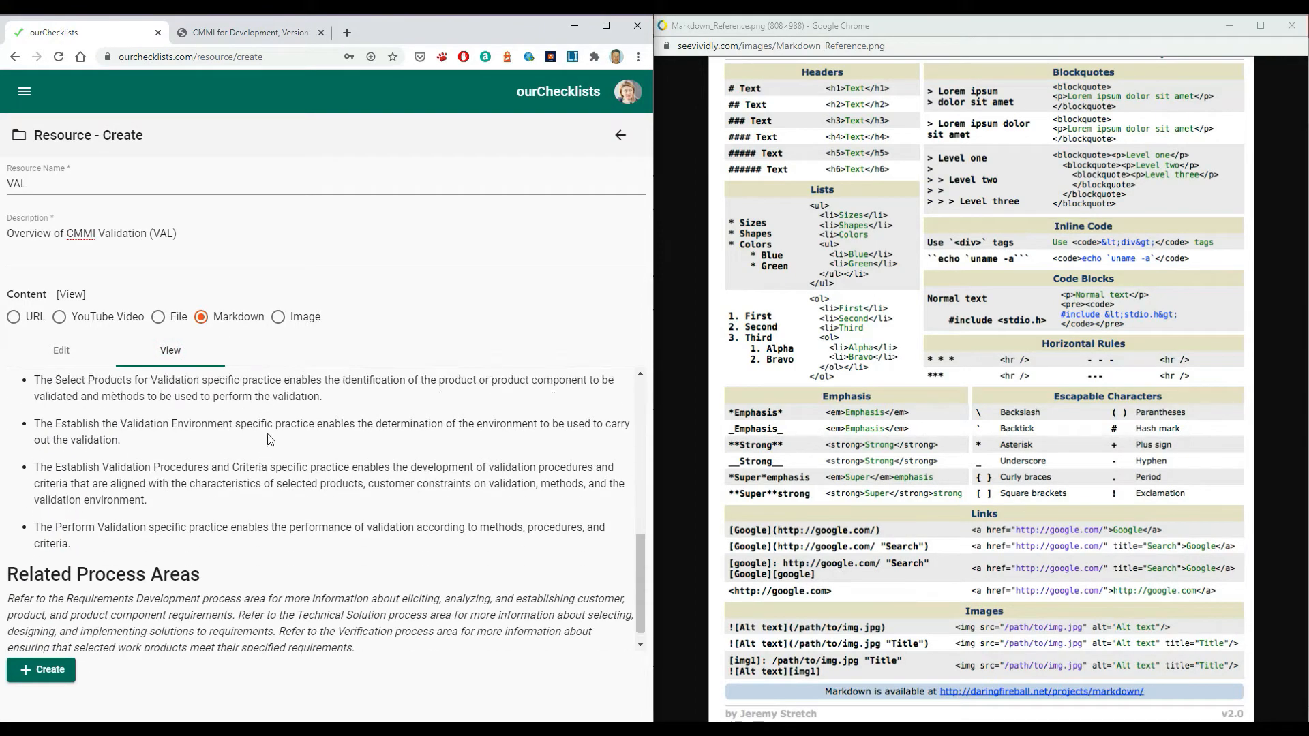
scroll(271, 440, up, 10)
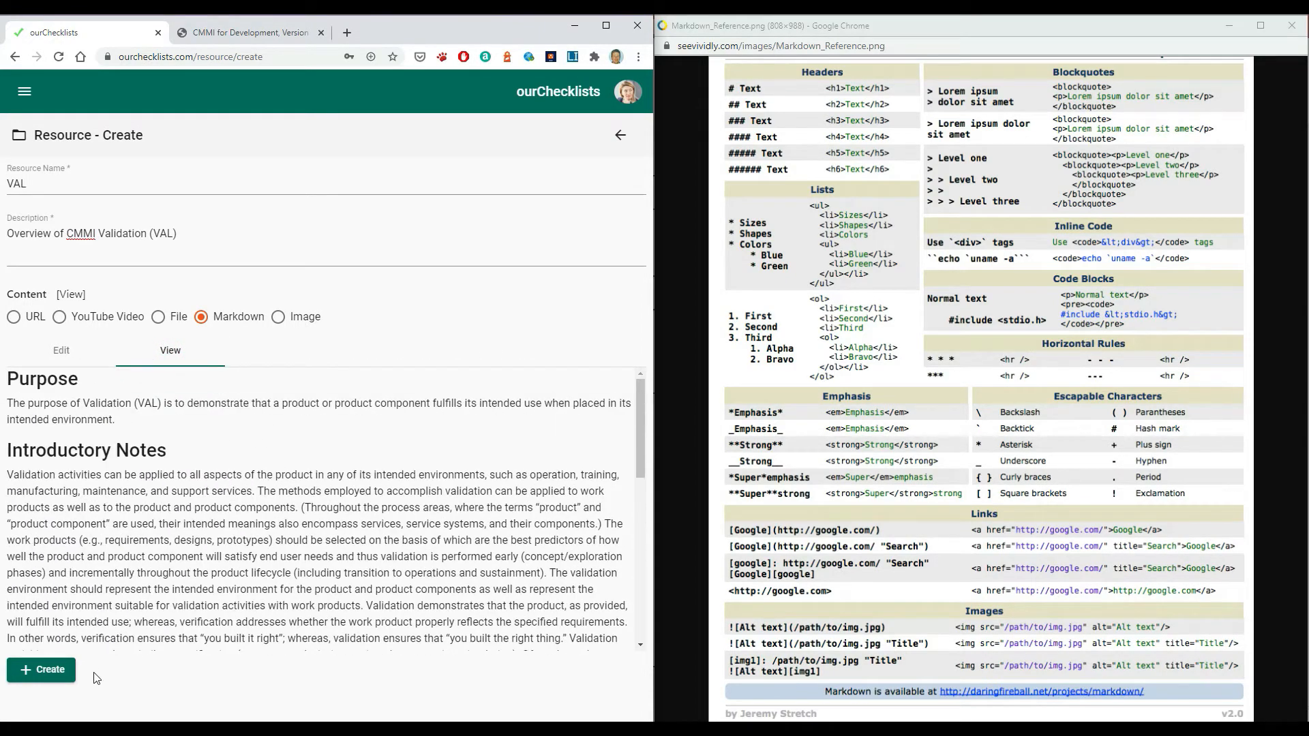
click(42, 670)
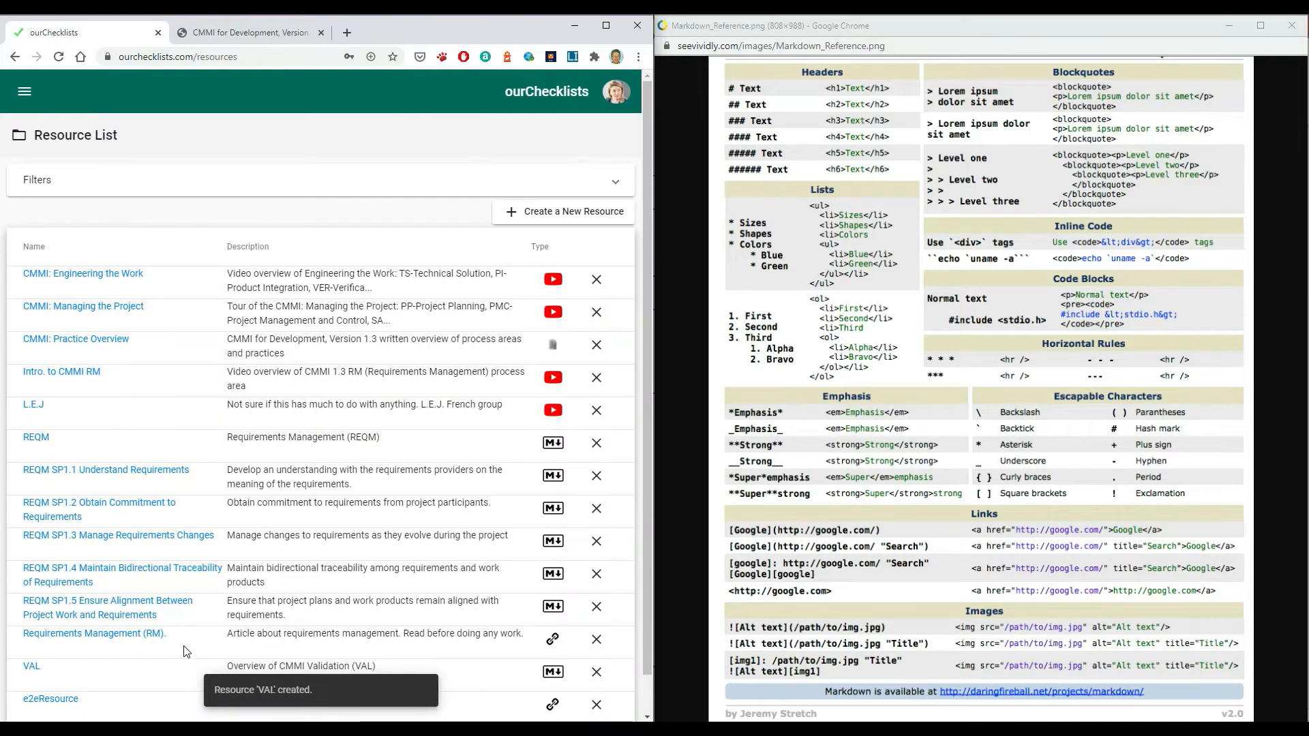
- Display the new VAL resource's content from the resource list and read through its sections
scroll(56, 558, down, 1)
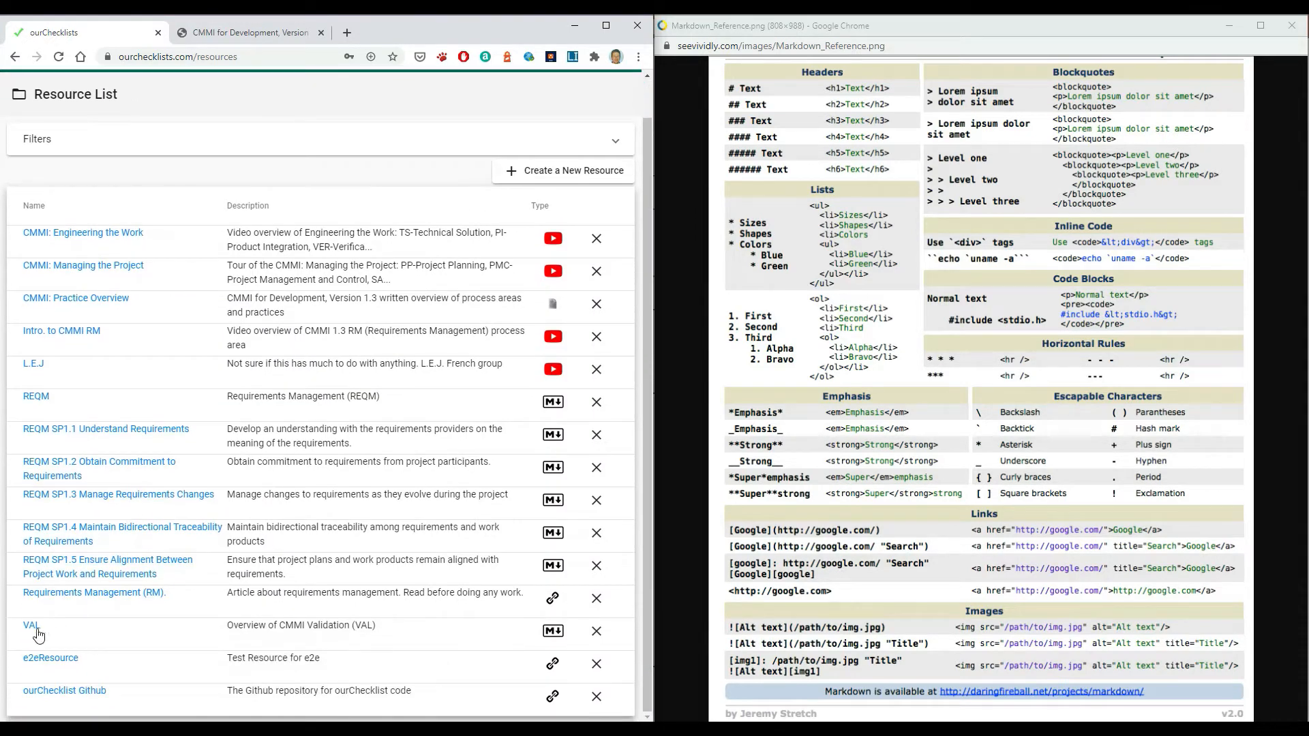
click(553, 632)
scroll(230, 392, down, 6)
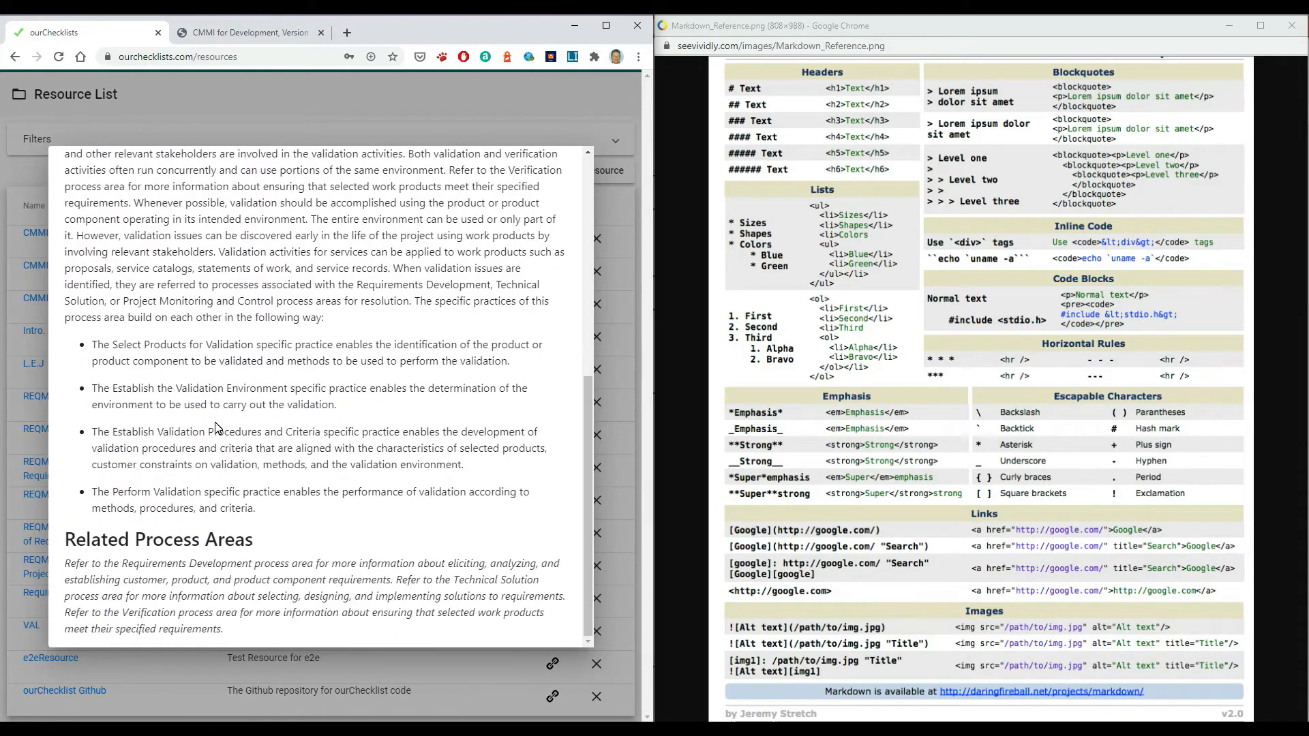
scroll(217, 415, up, 7)
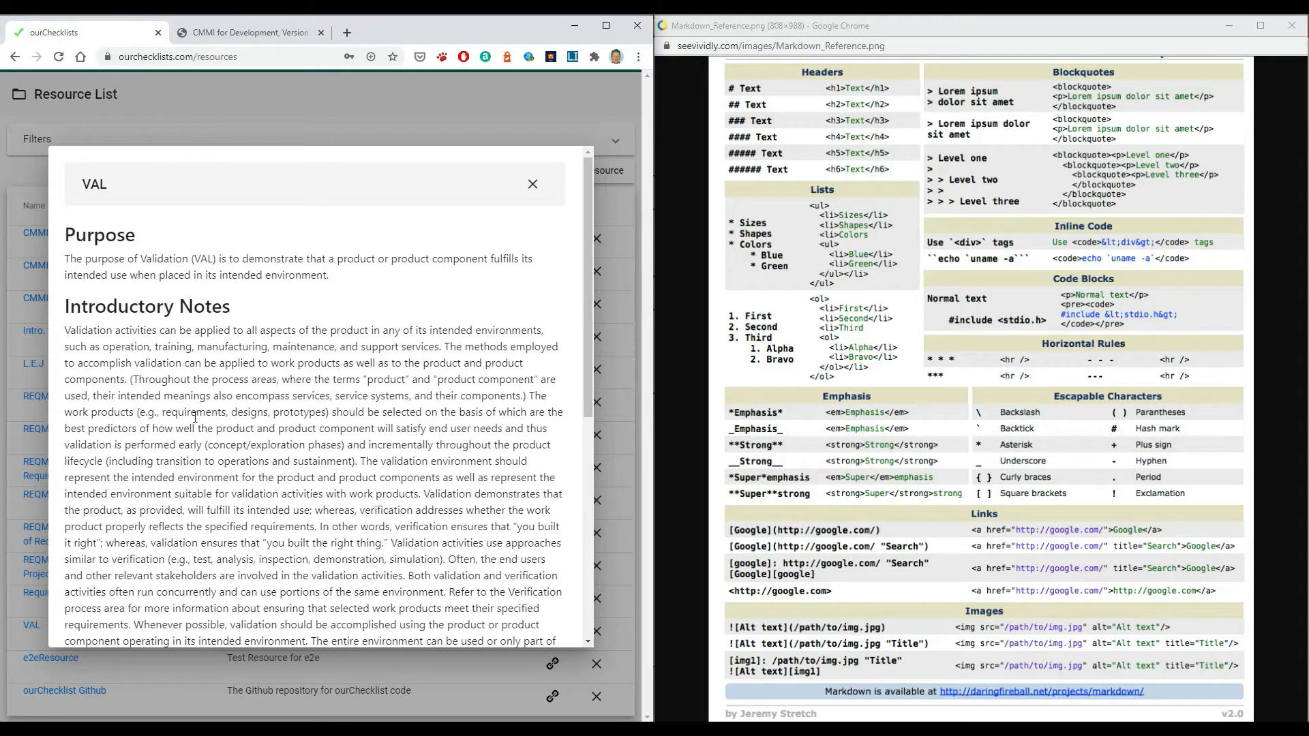
scroll(195, 416, down, 6)
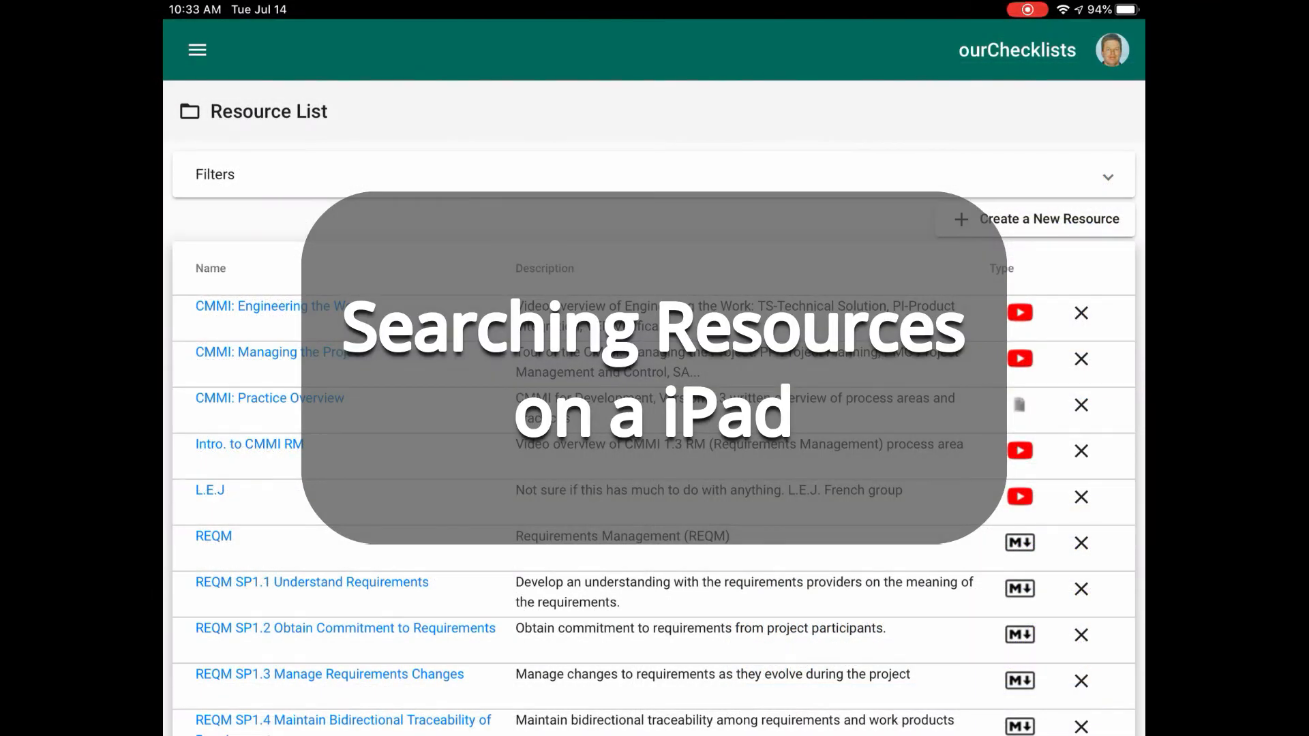
- Filter the resource list by the CMMI Dev category and look through the matching resources
scroll(653, 443, down, 8)
scroll(653, 443, up, 8)
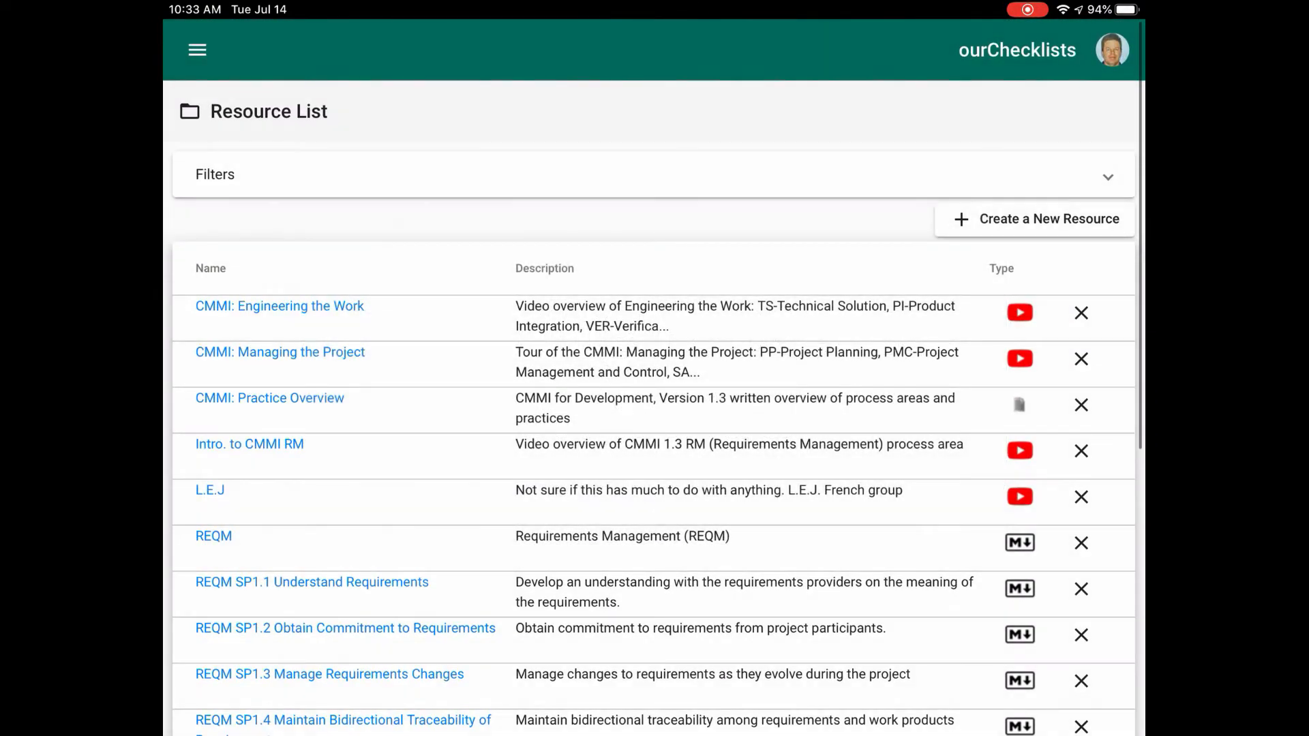
click(1108, 176)
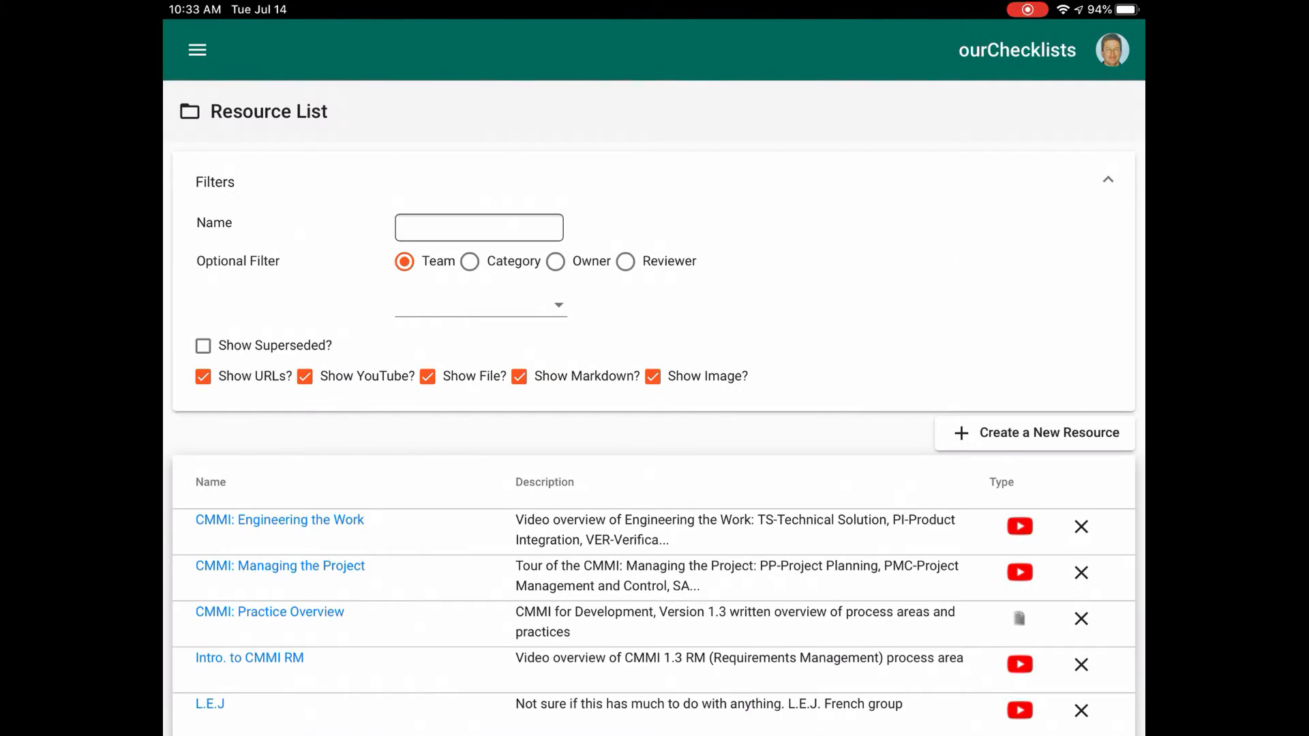
click(470, 262)
click(481, 305)
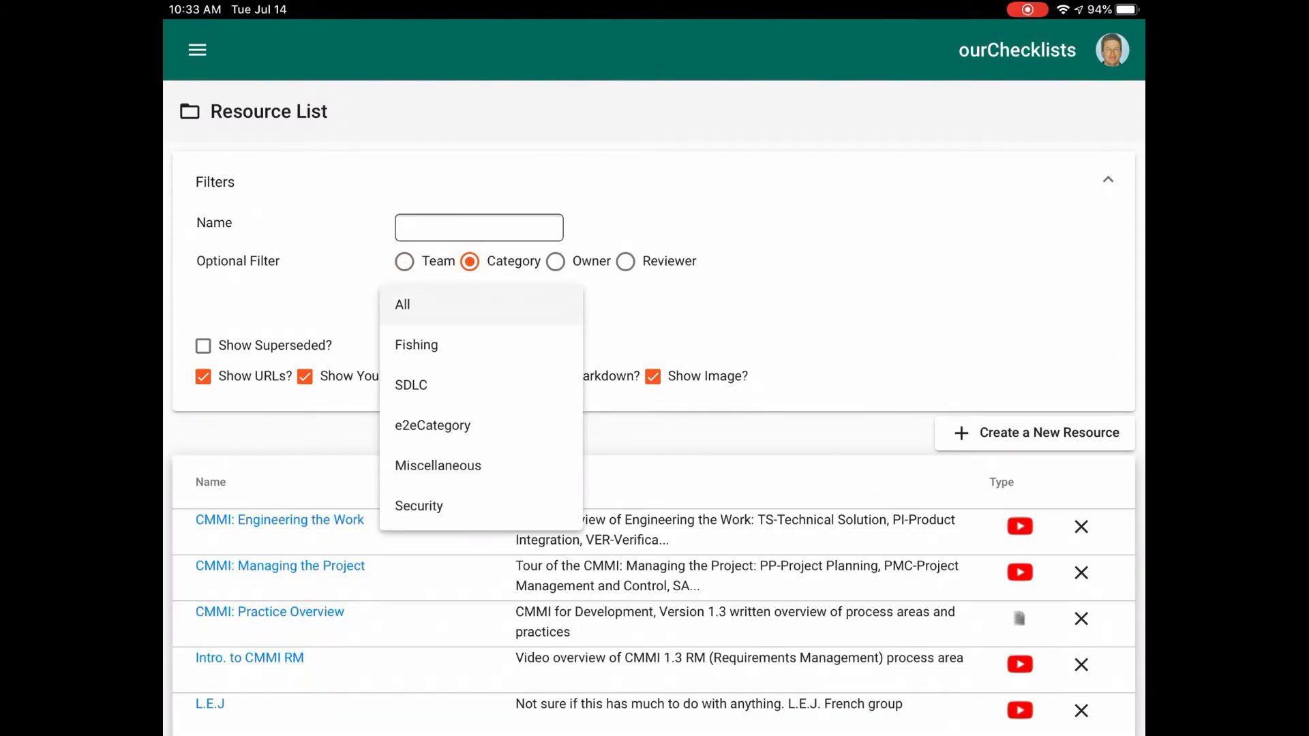
scroll(481, 410, down, 3)
click(409, 509)
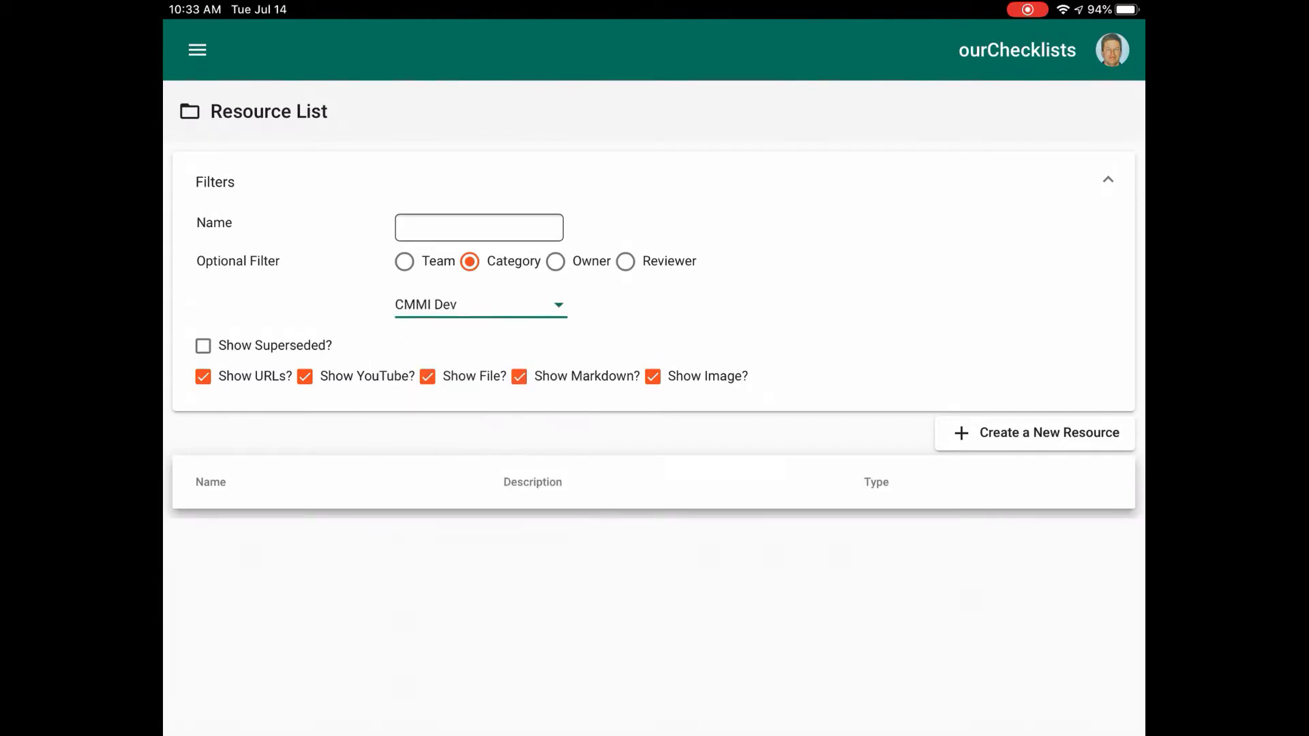
scroll(655, 409, down, 2)
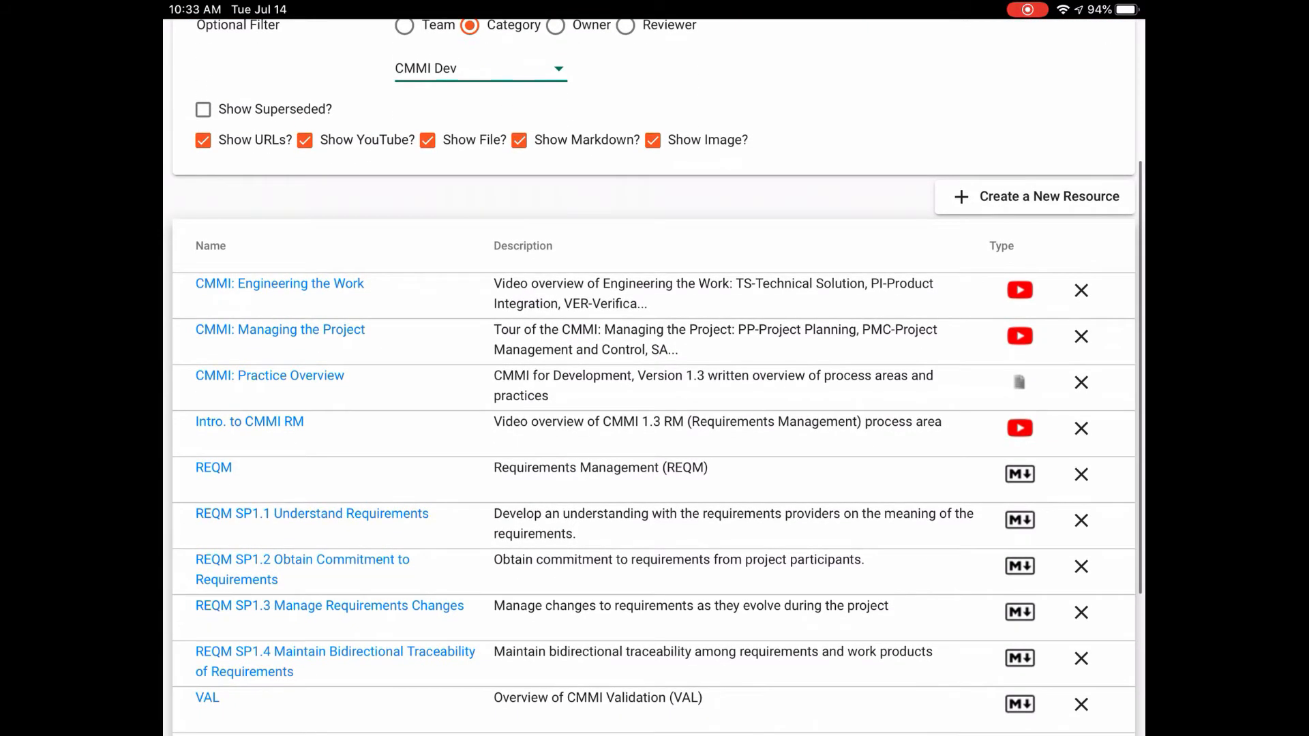
scroll(653, 375, down, 4)
scroll(653, 376, up, 7)
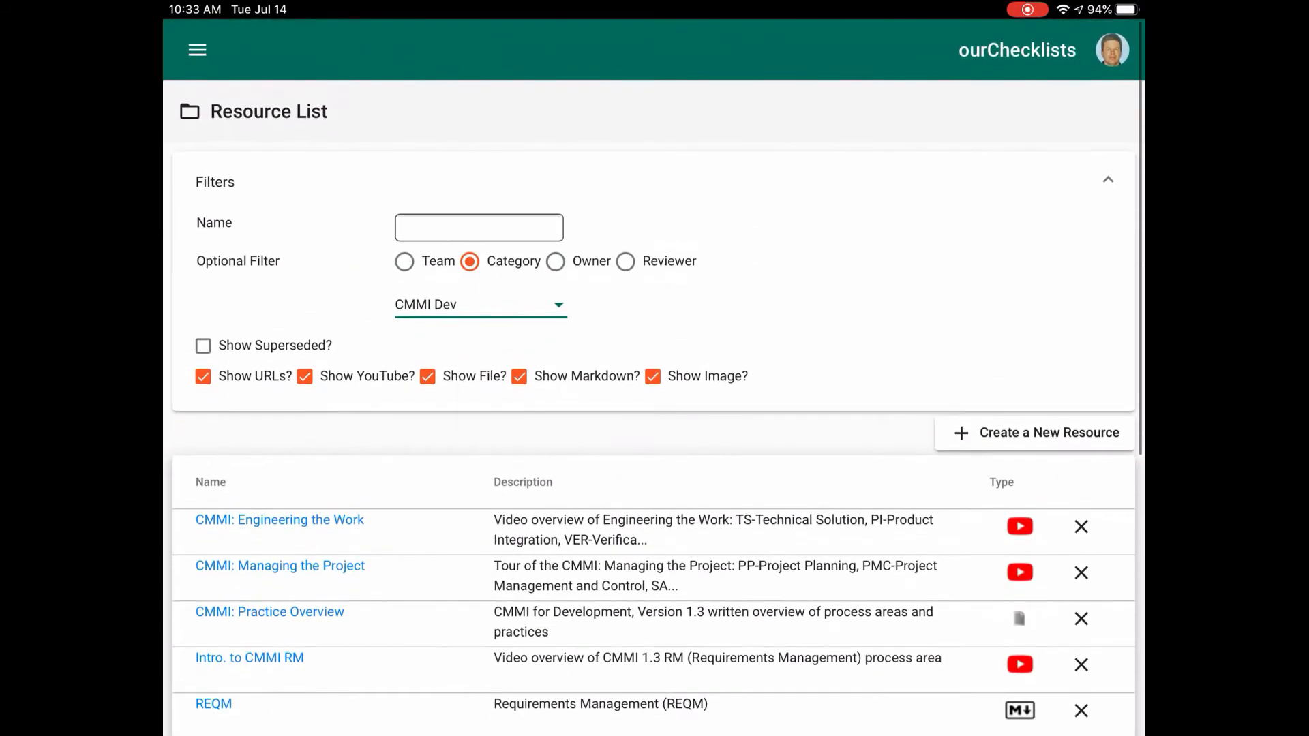
- Narrow the filtered resource list to resources with "VAL" in their name
click(480, 228)
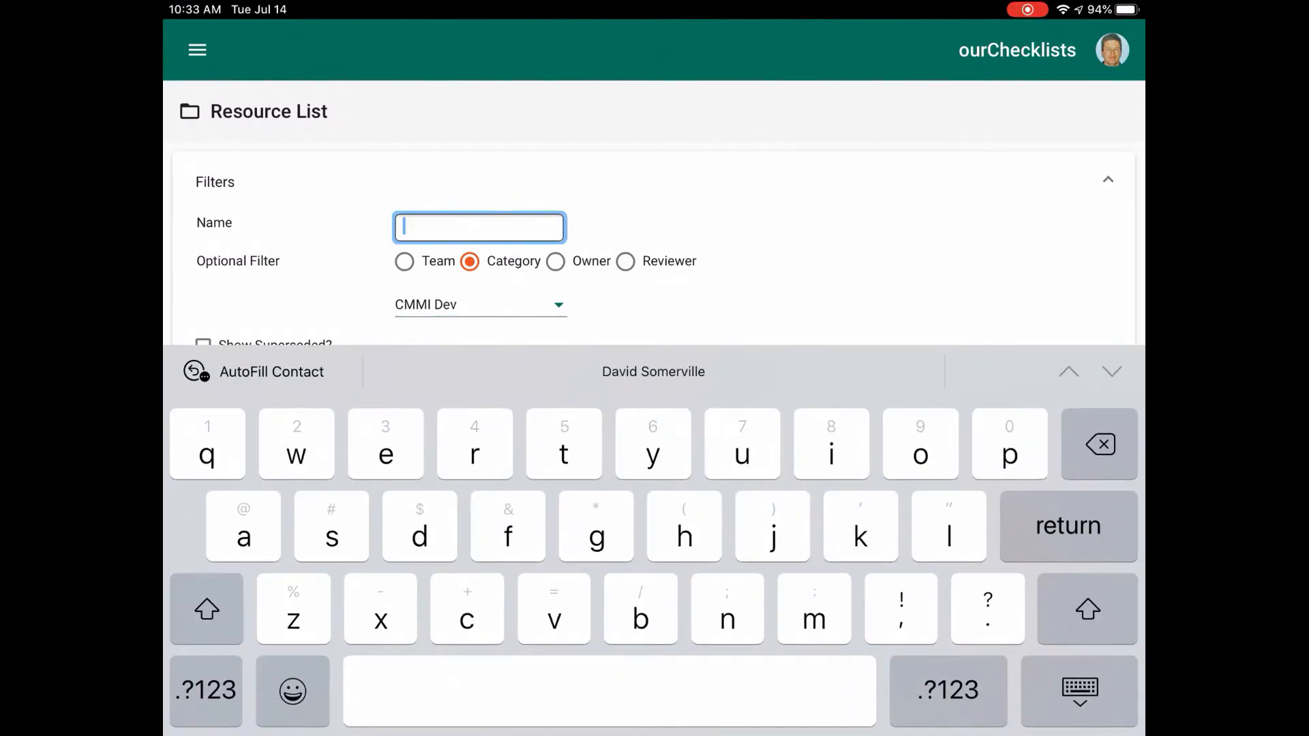
text(V)
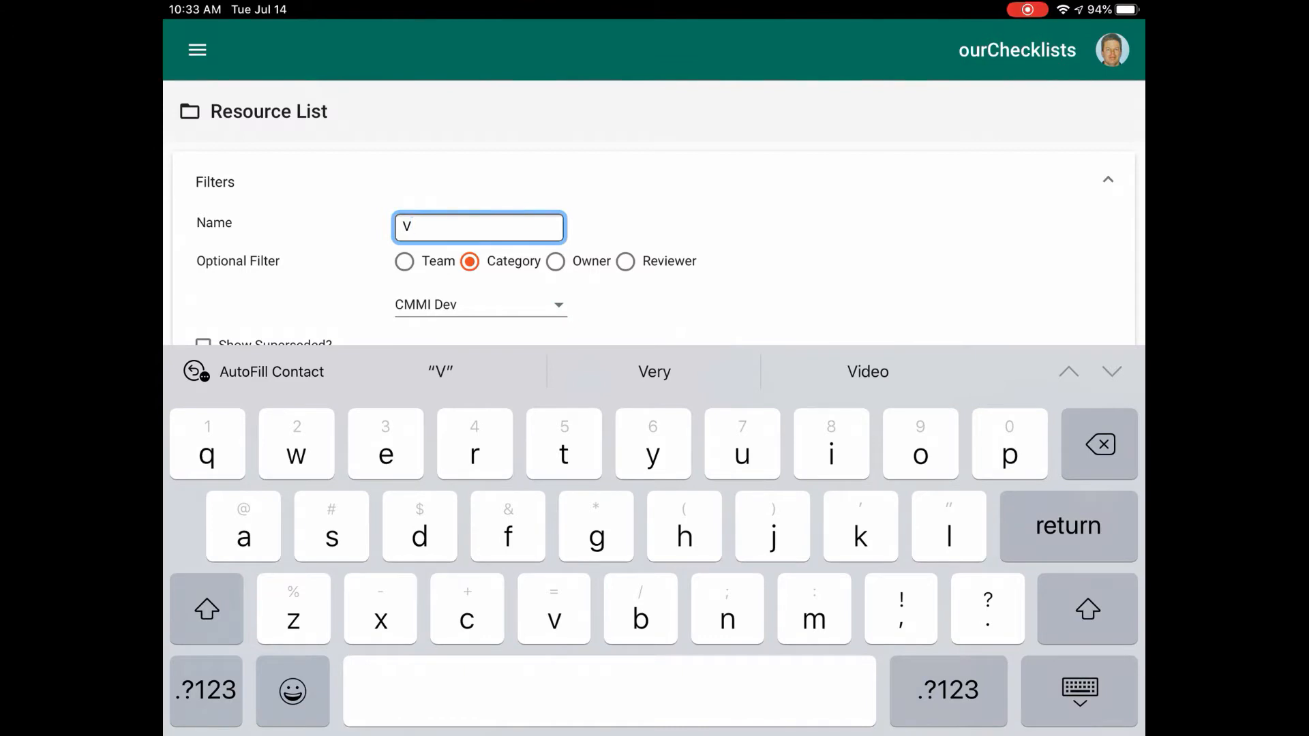
text(AL)
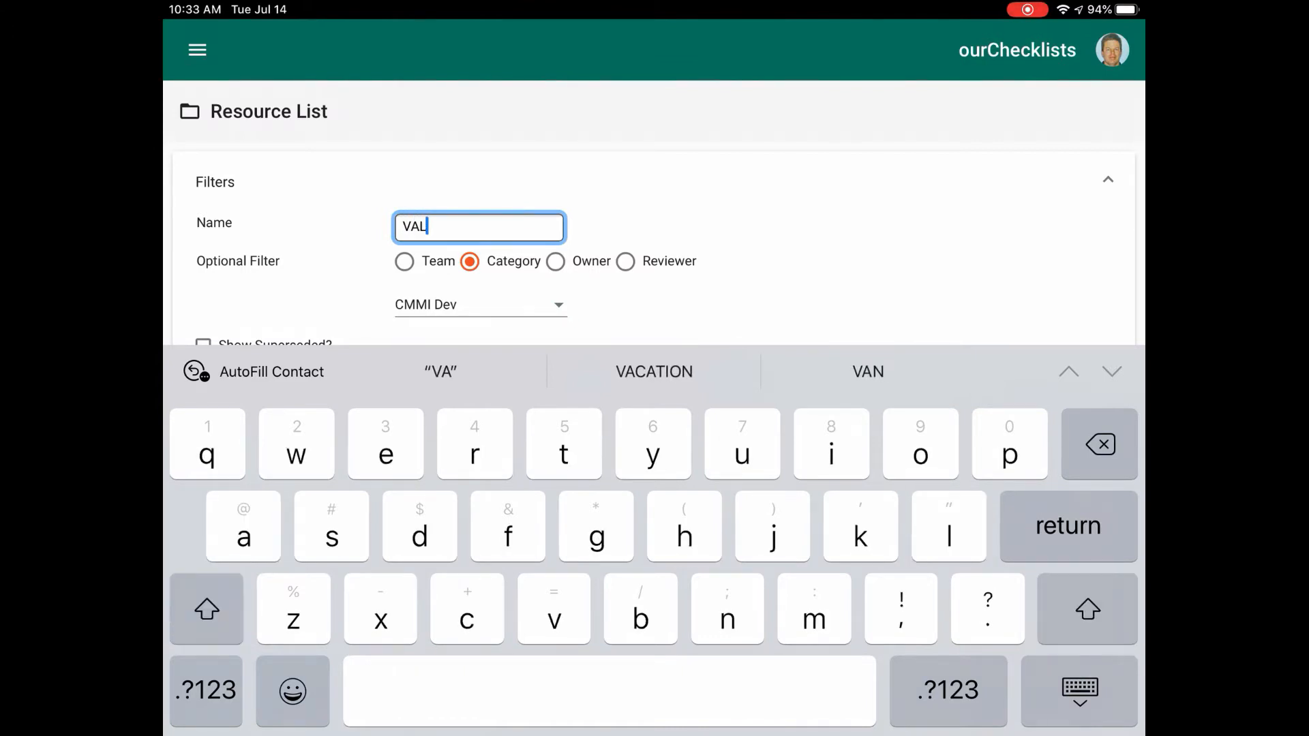
click(1080, 691)
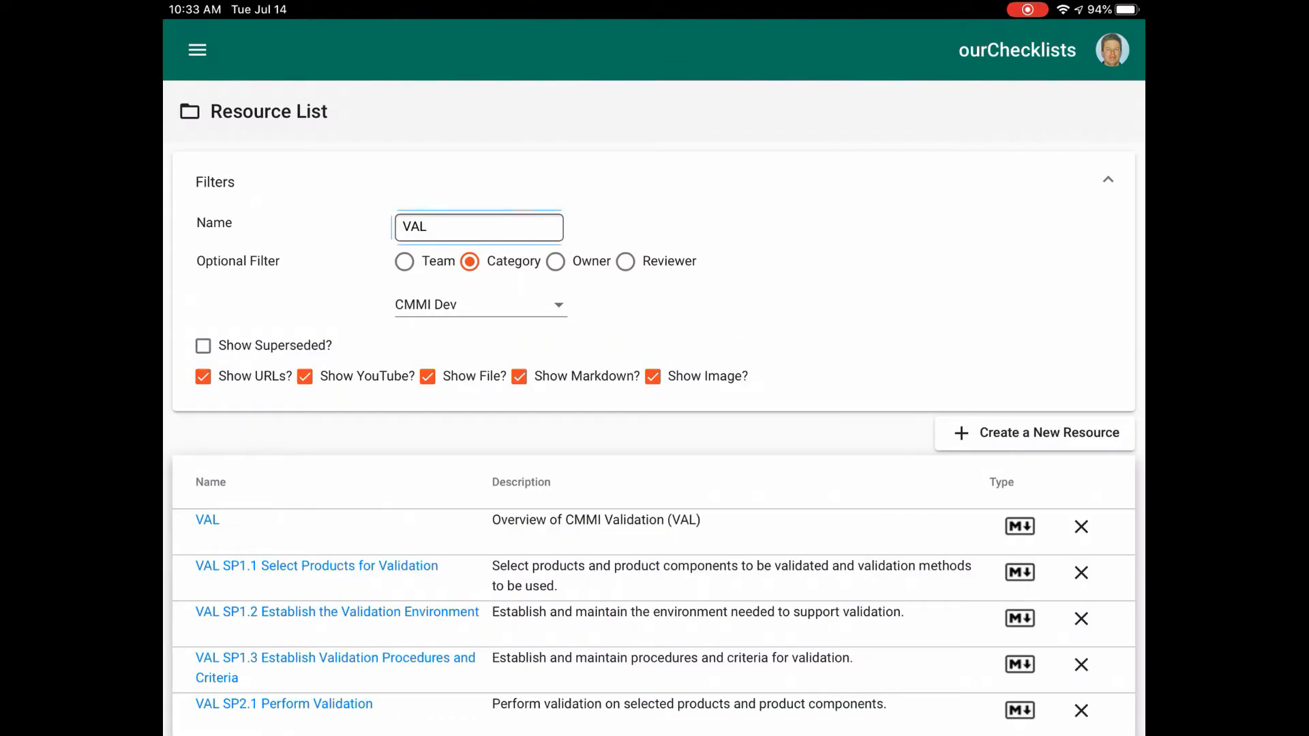
scroll(654, 444, down, 1)
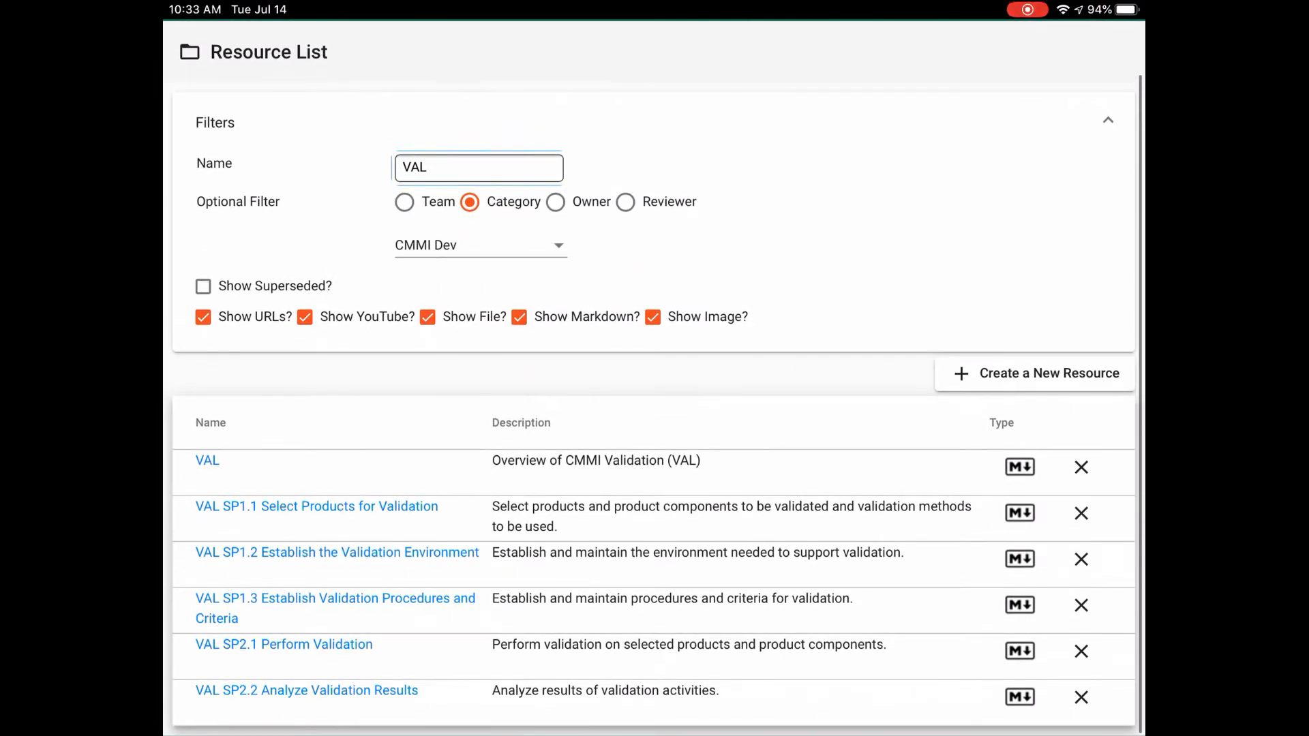
- Display the content of "VAL SP1.1 Select Products for Validation", read through it and close it
click(1020, 513)
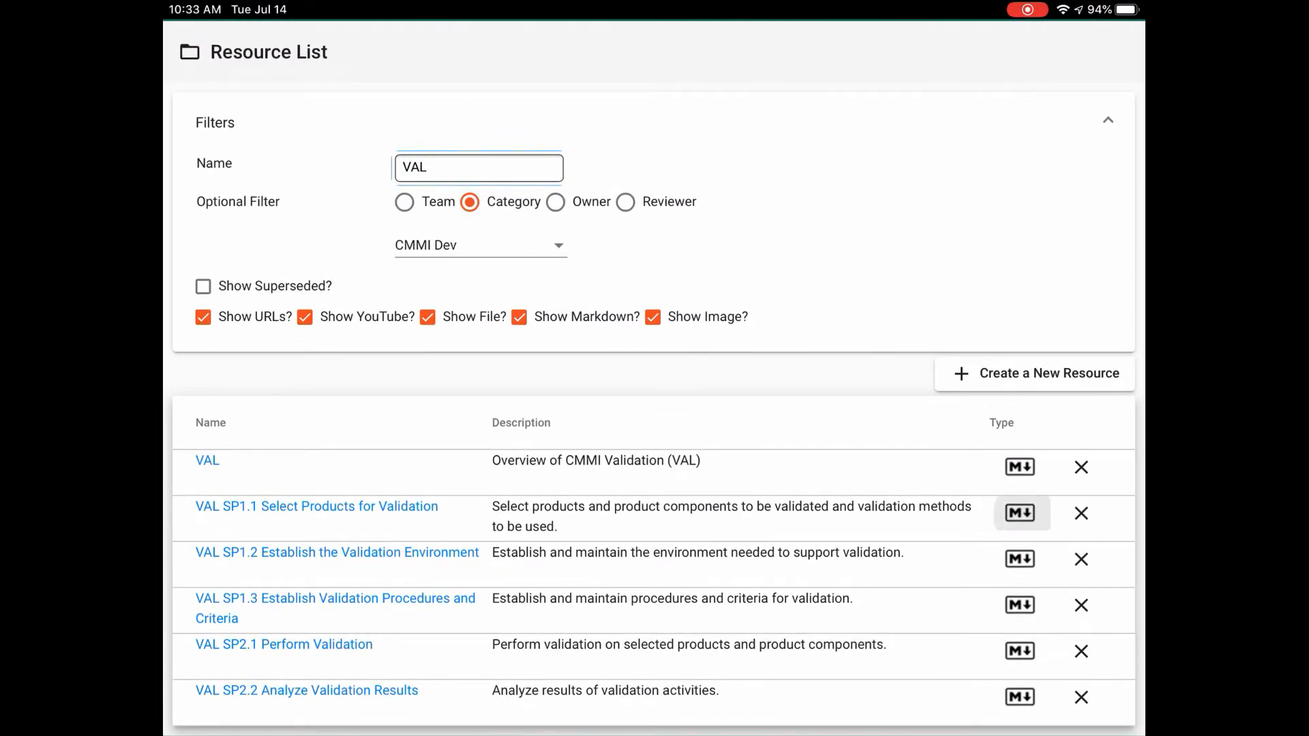
scroll(653, 395, down, 10)
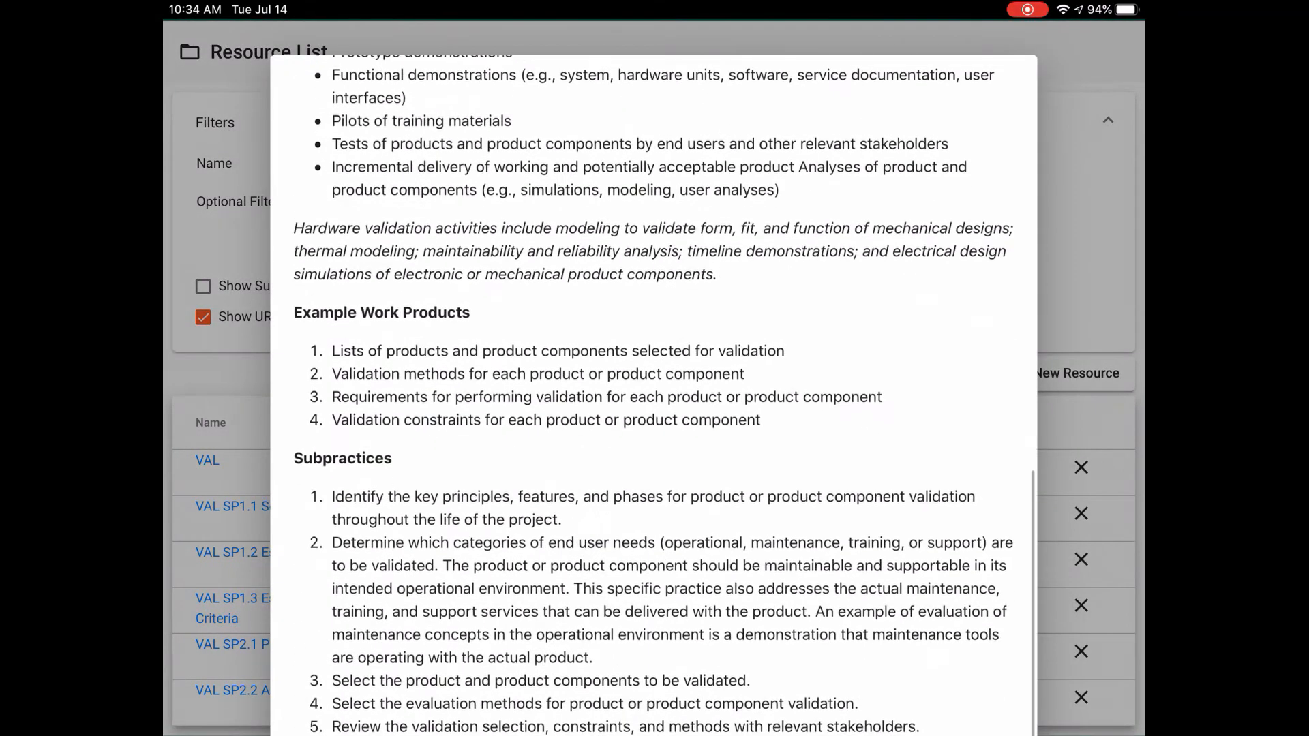
scroll(653, 396, up, 10)
click(968, 108)
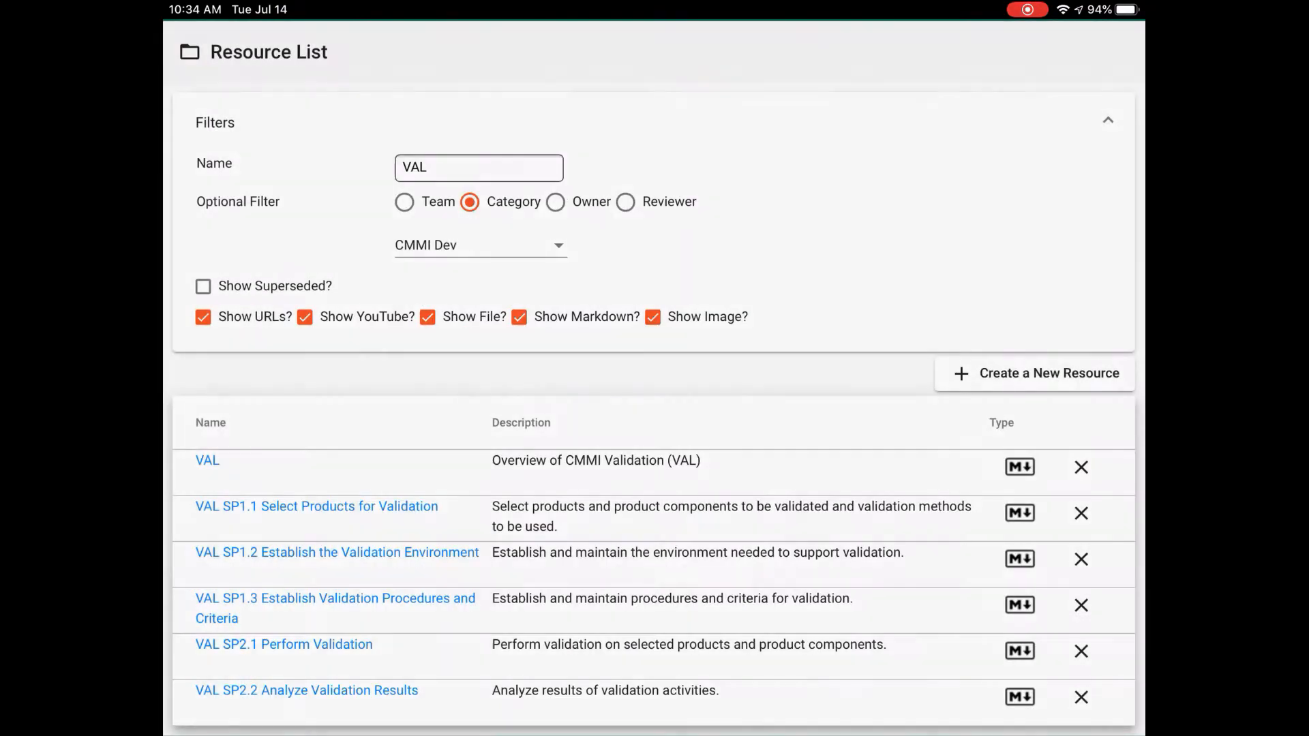
- View the content of "VAL SP2.2 Analyze Validation Results", read through it and close it
click(1020, 697)
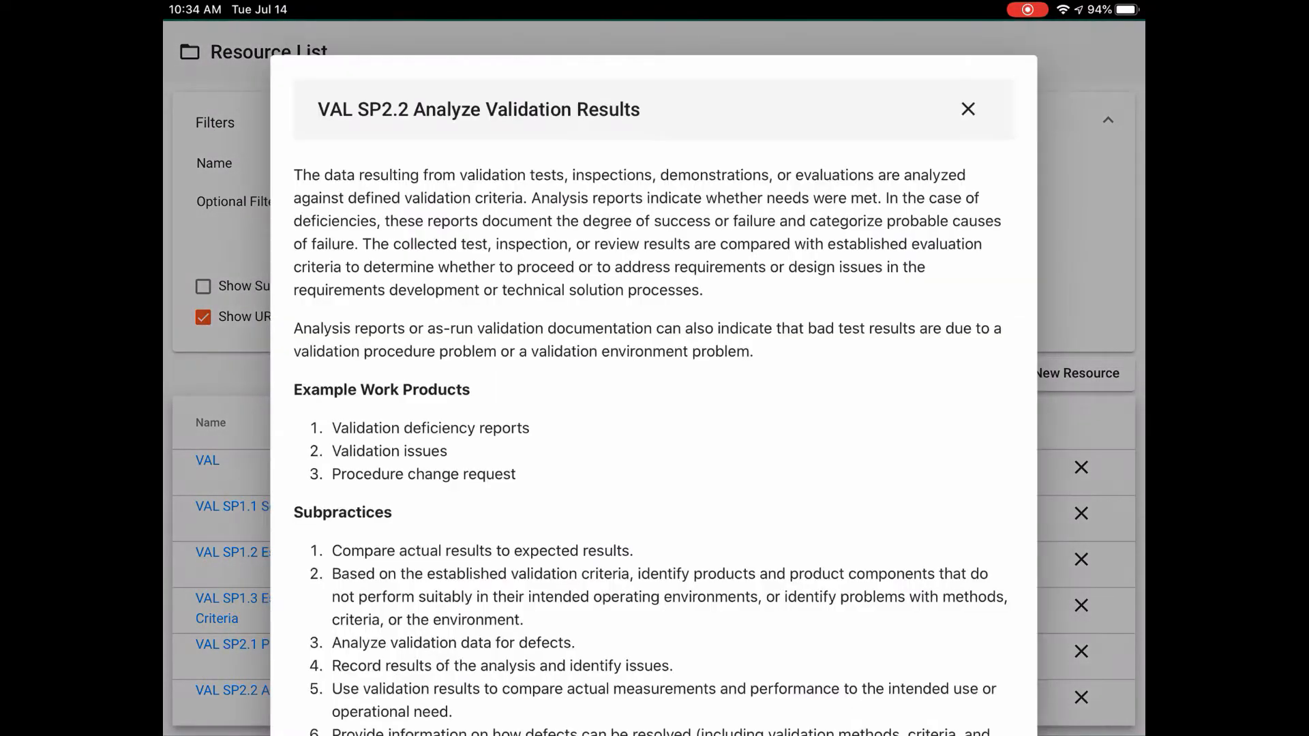
scroll(653, 396, down, 2)
scroll(653, 396, up, 3)
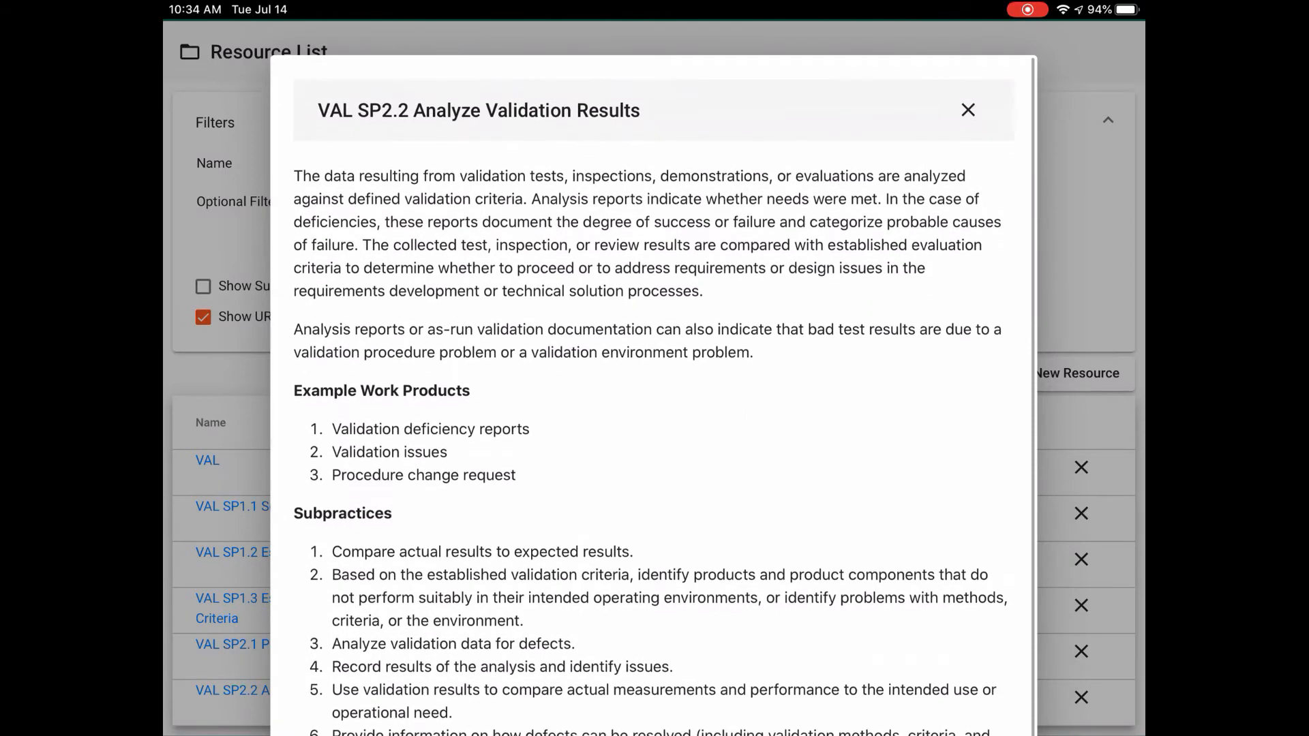
click(968, 109)
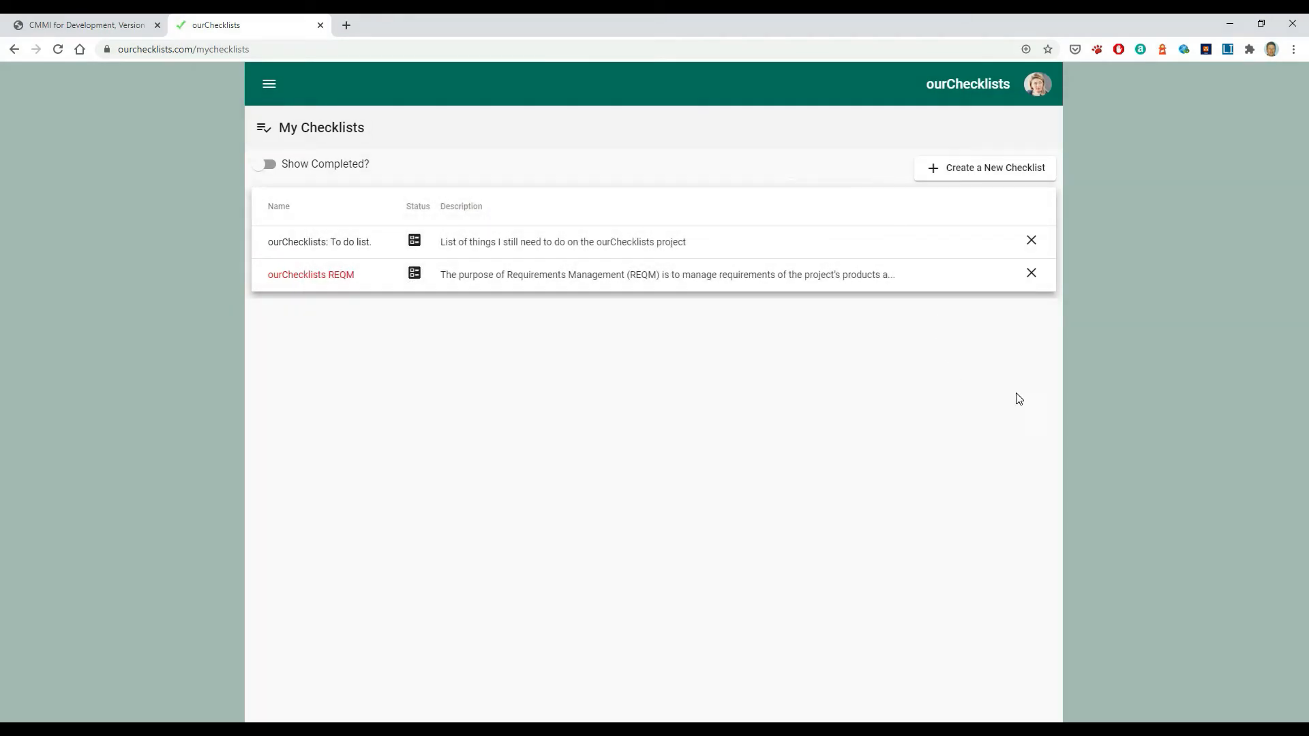
- Start a checklist named "ourChecklists VAL" described "Demonstrate that a product or product component fulfills its intended use when placed in its intended environment."
click(992, 175)
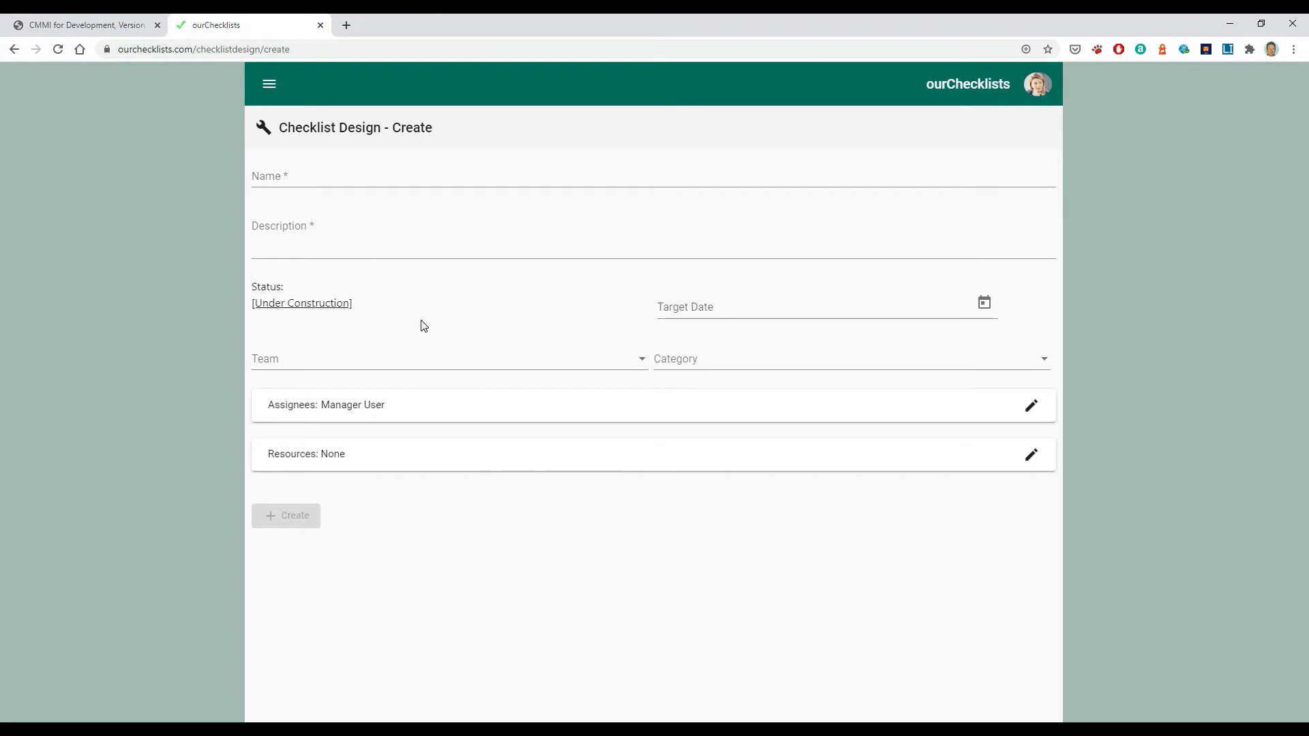
click(307, 175)
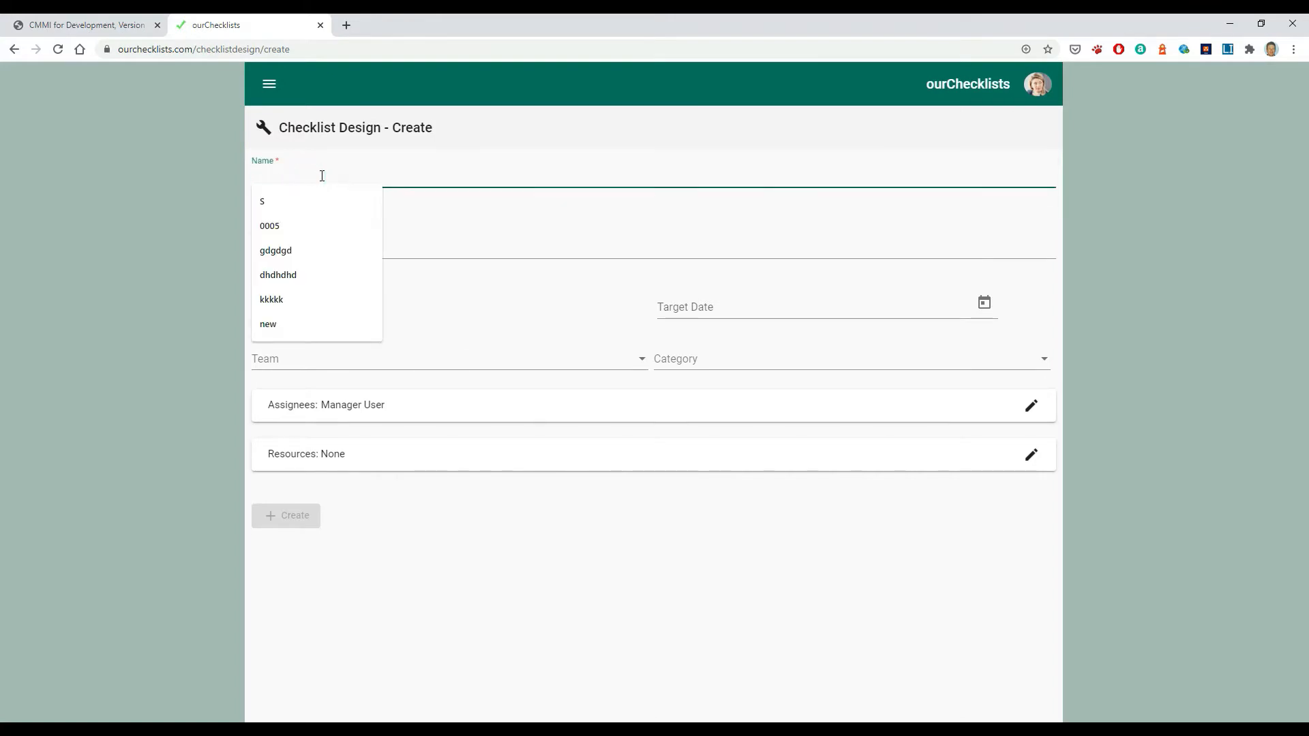
text(ourChecklist)
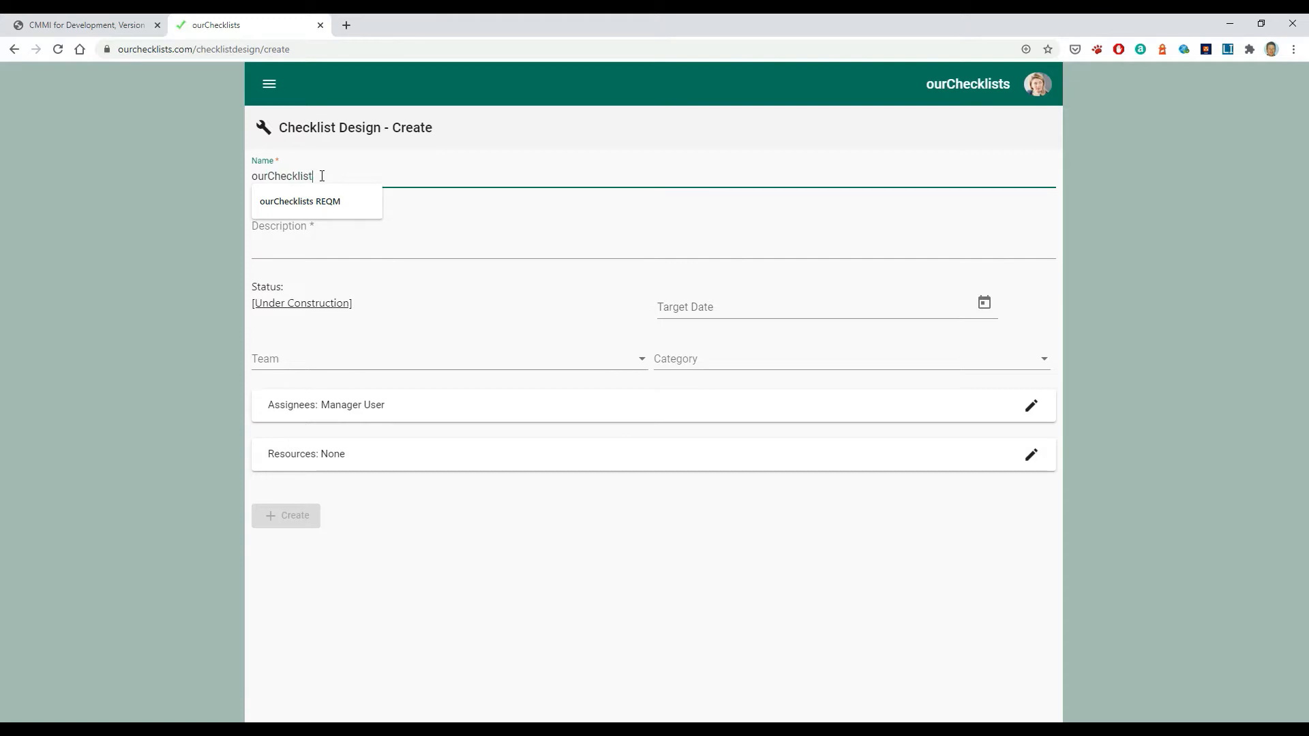
text(s VAL)
key(Tab)
text(Demonstrate that a product or product component fulfills its intended use when placed in its intended environment.)
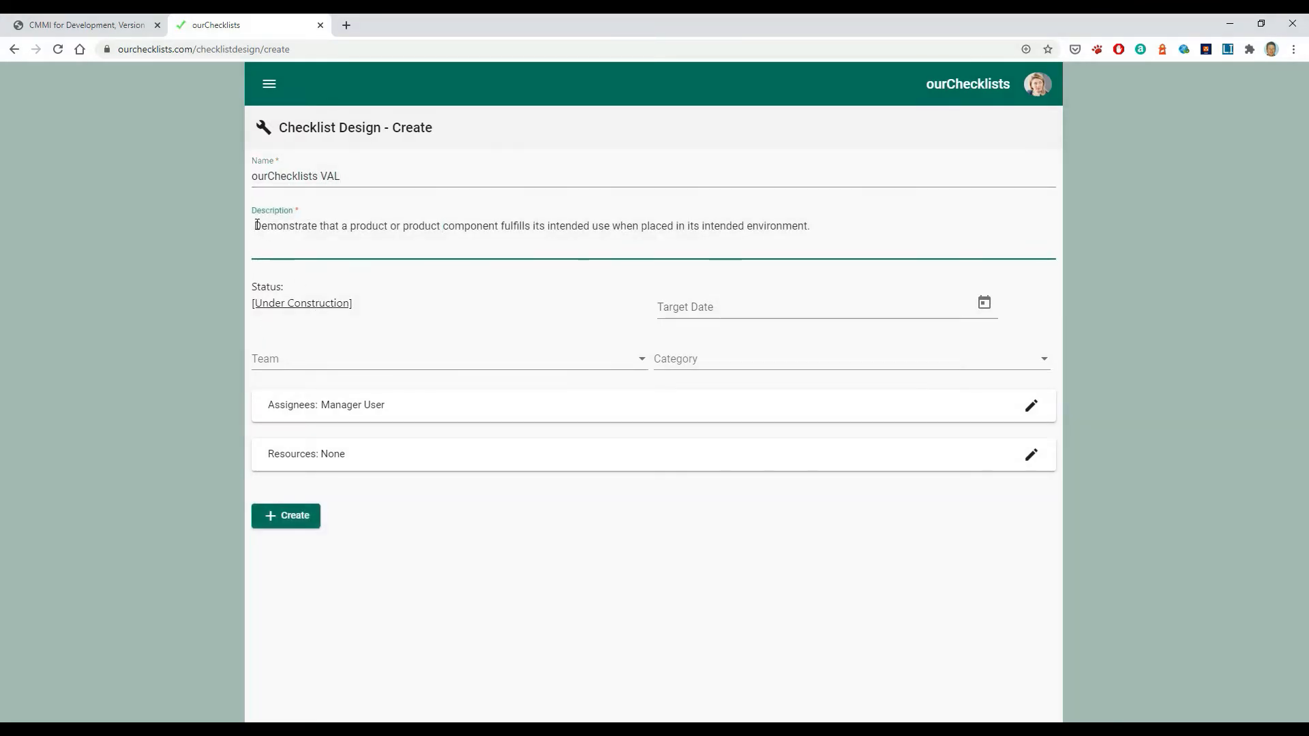
click(255, 225)
key(BackSpace)
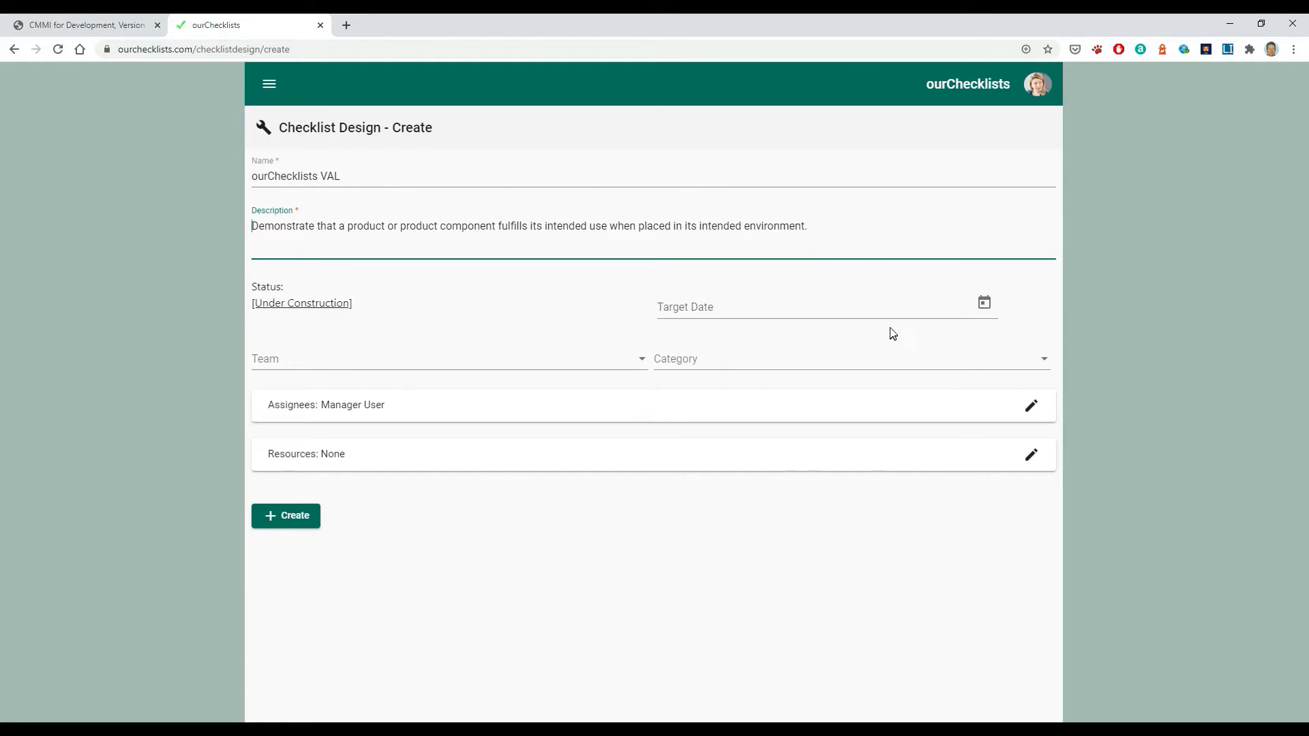
- Set the checklist's target date to 7/21/2020, its team to Sales and its category to CMMI Dev
click(984, 306)
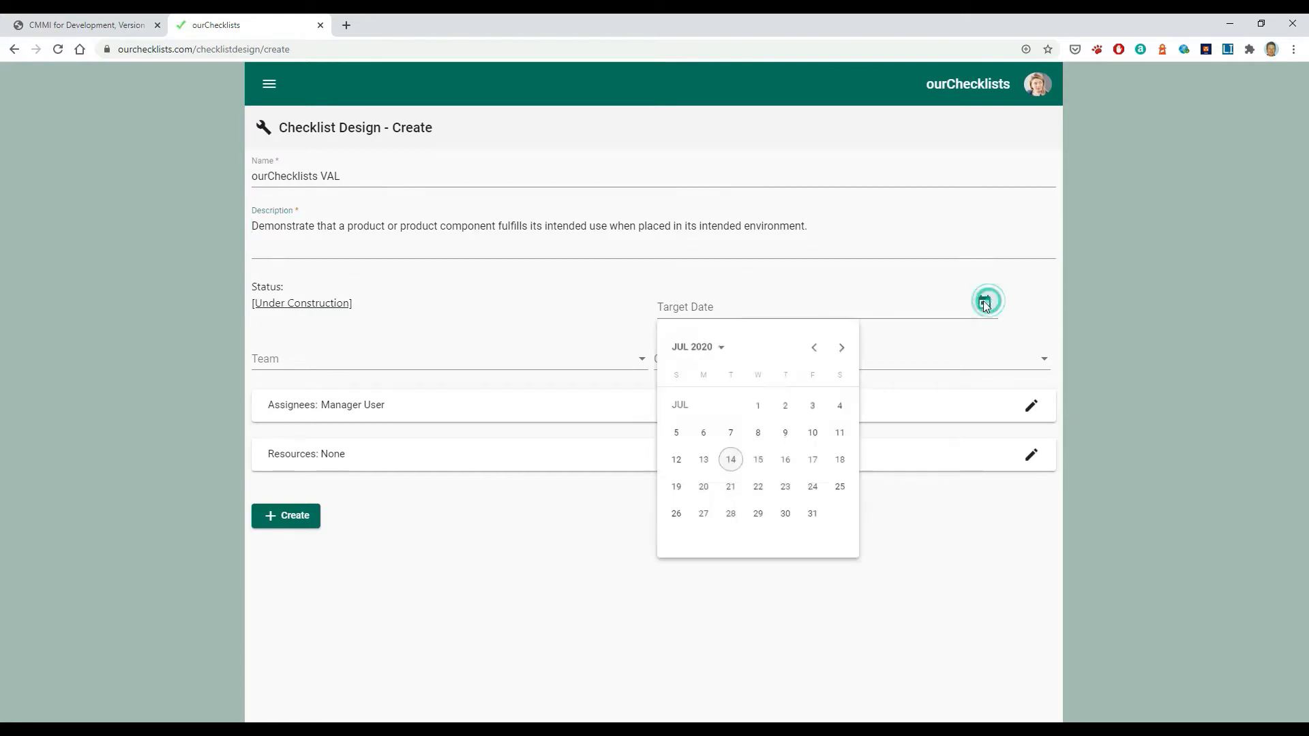
click(730, 485)
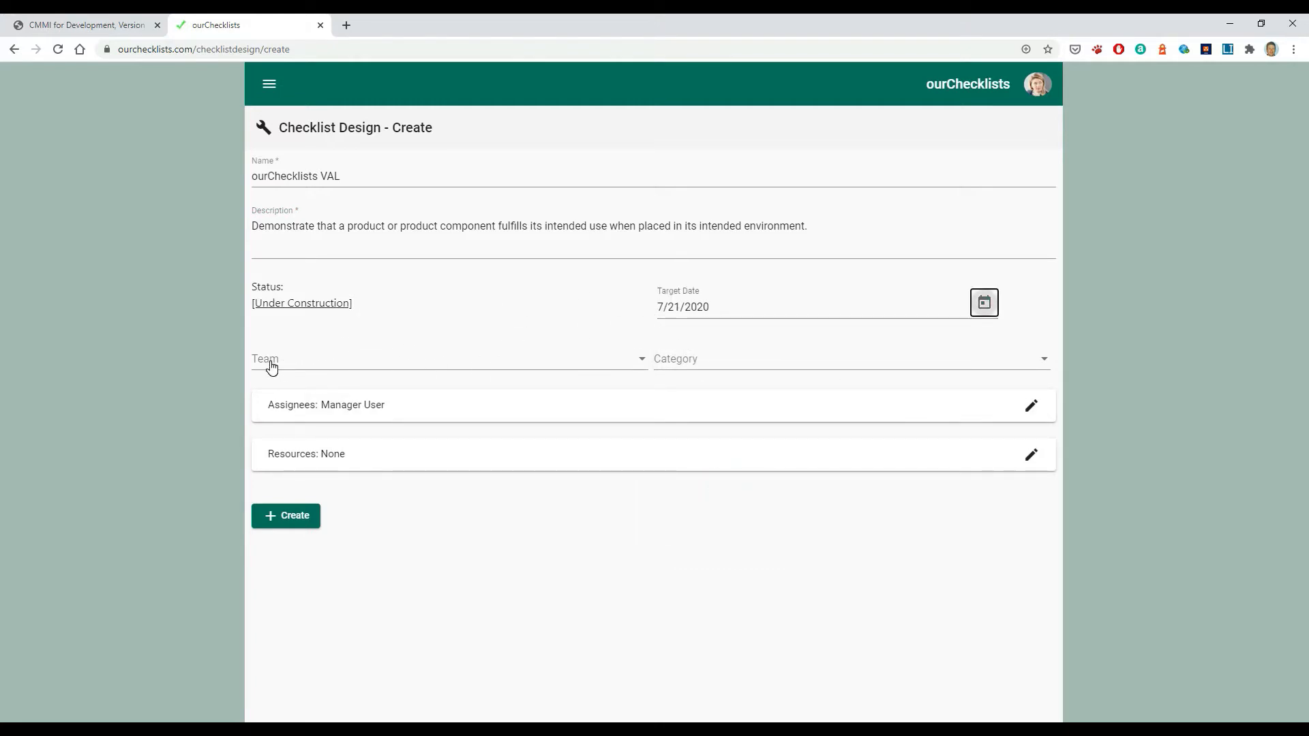
click(642, 359)
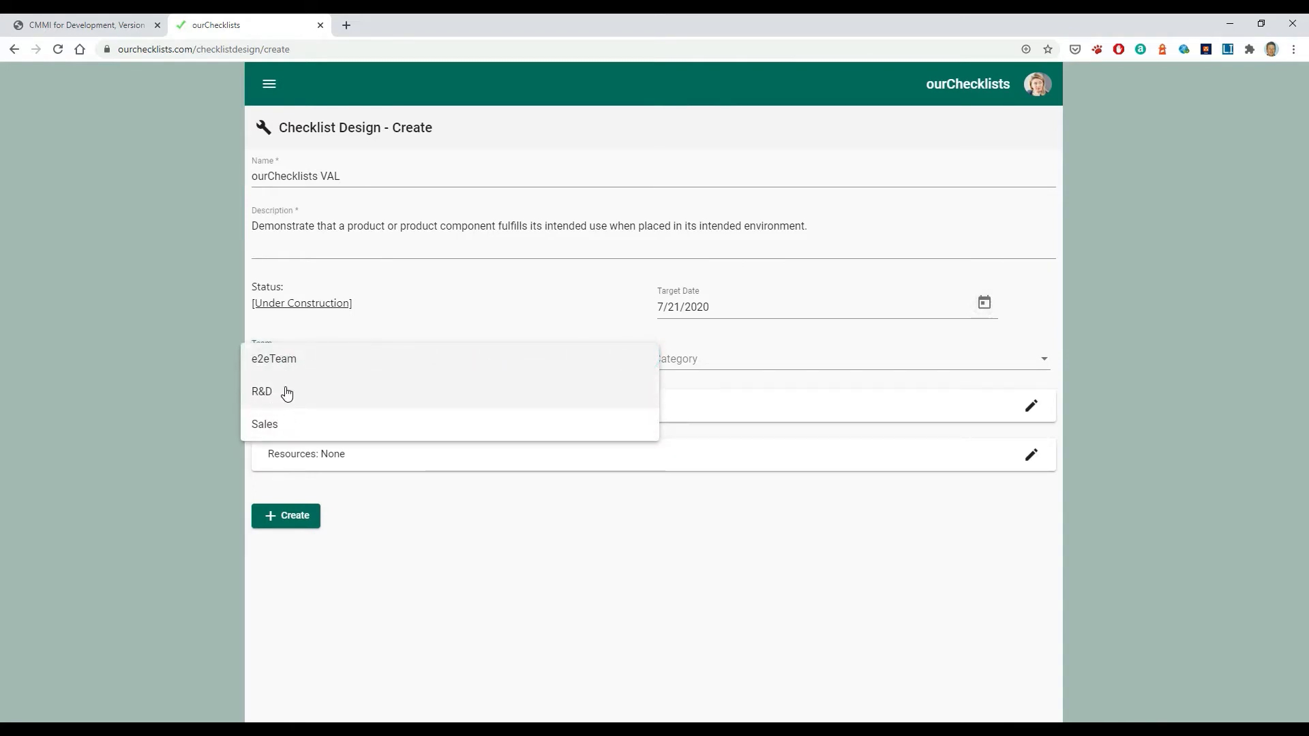
click(275, 433)
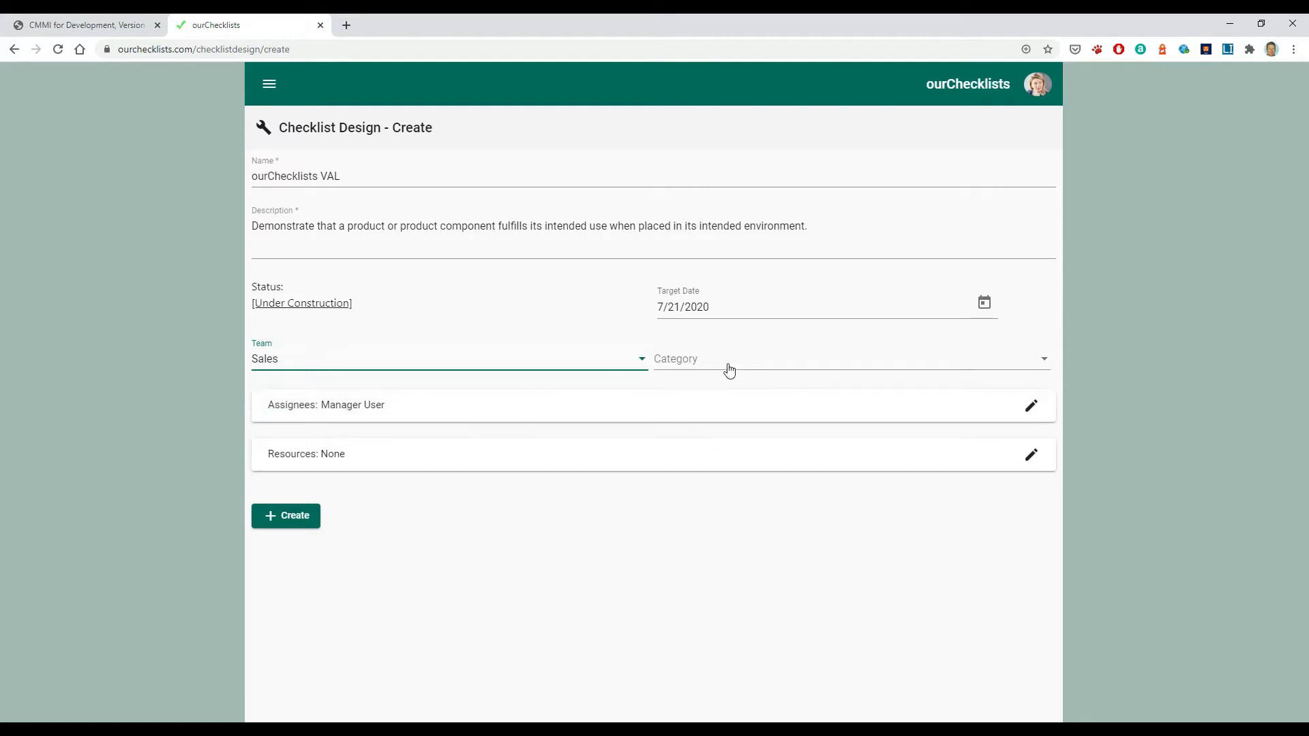
click(795, 362)
scroll(746, 481, down, 1)
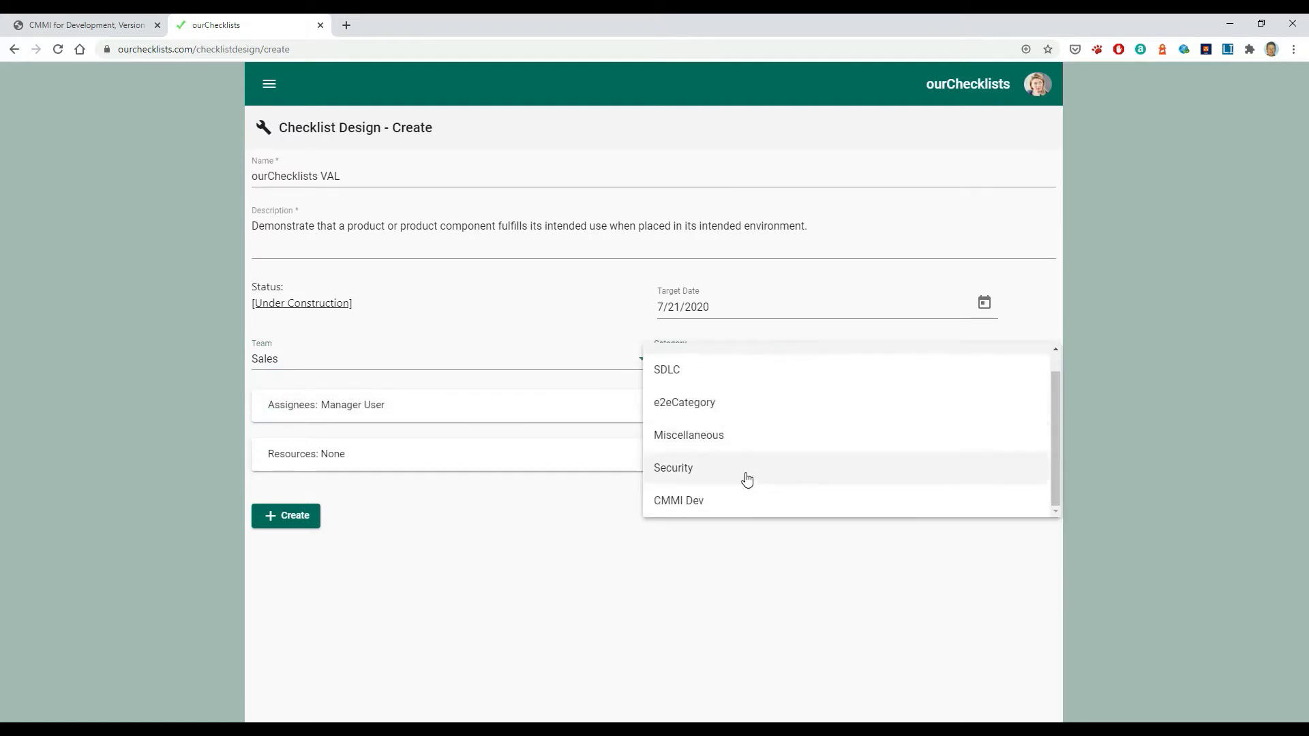
click(678, 503)
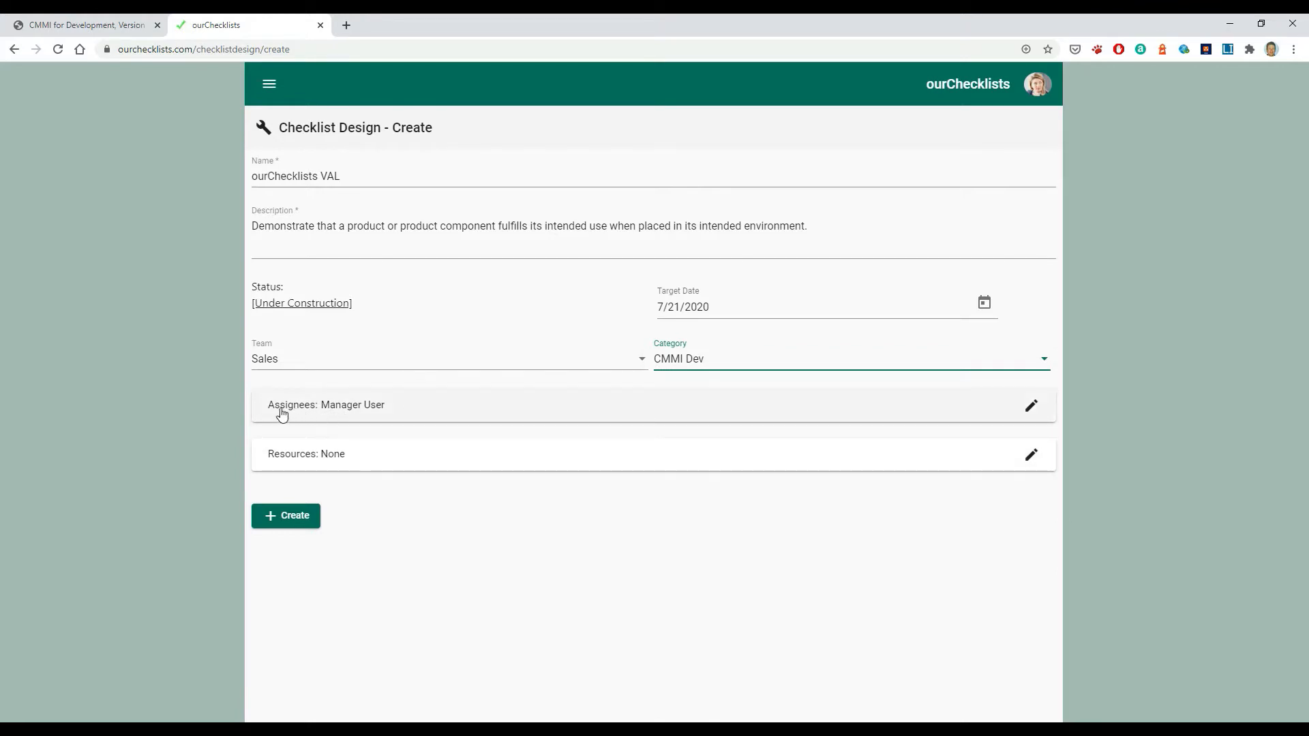
- Add "normal user" to the new checklist's assignees
click(1030, 409)
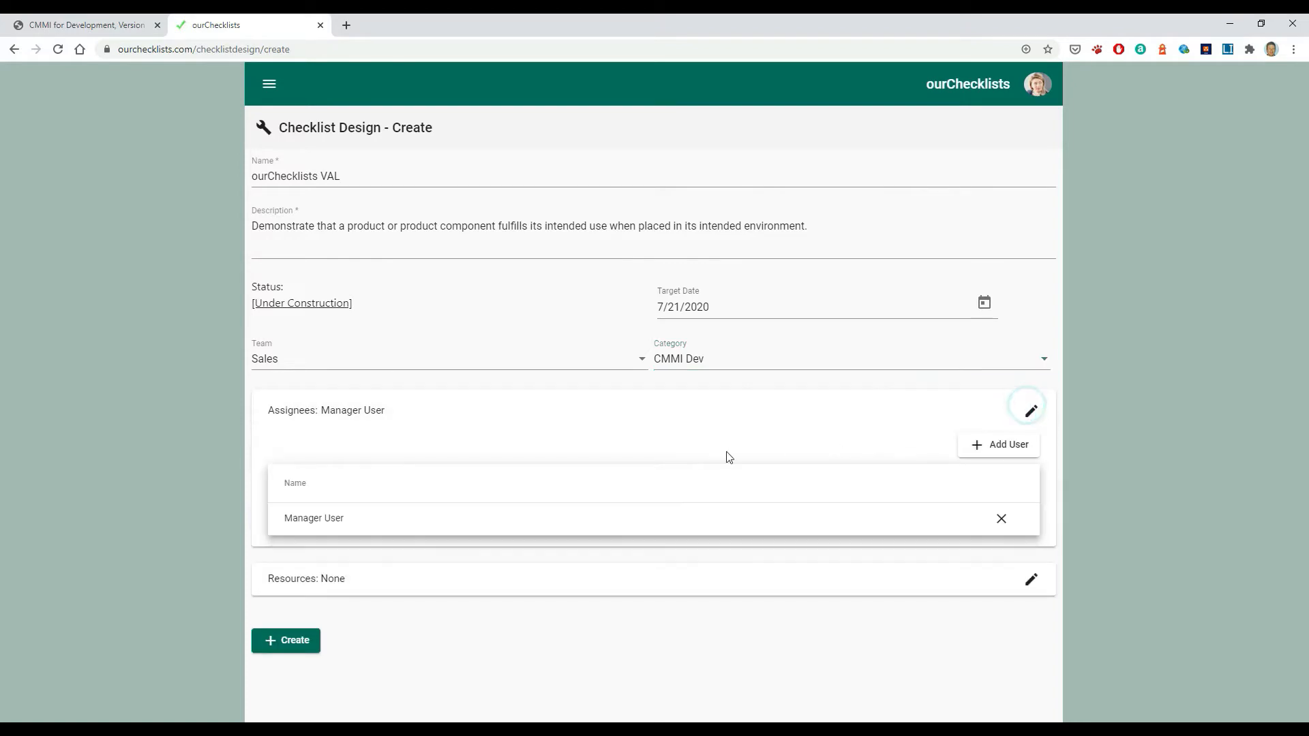
click(1010, 450)
click(760, 447)
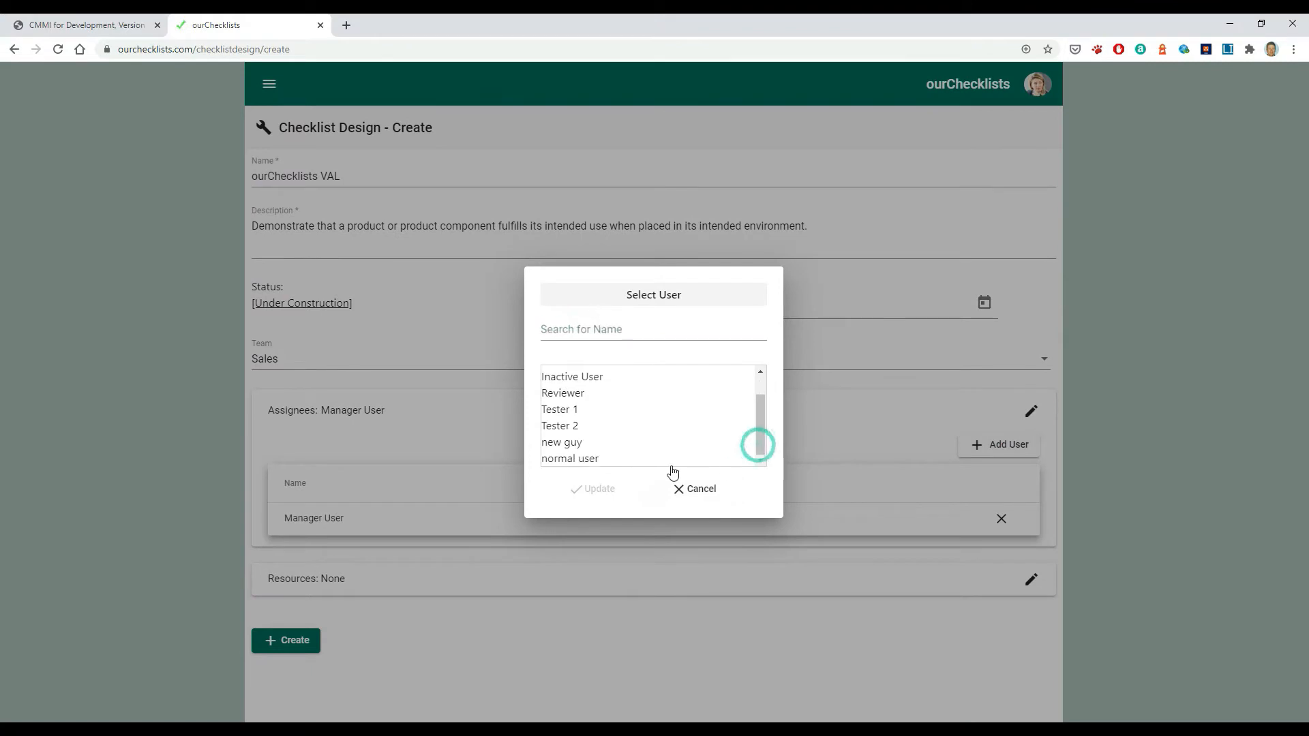
click(600, 458)
click(600, 489)
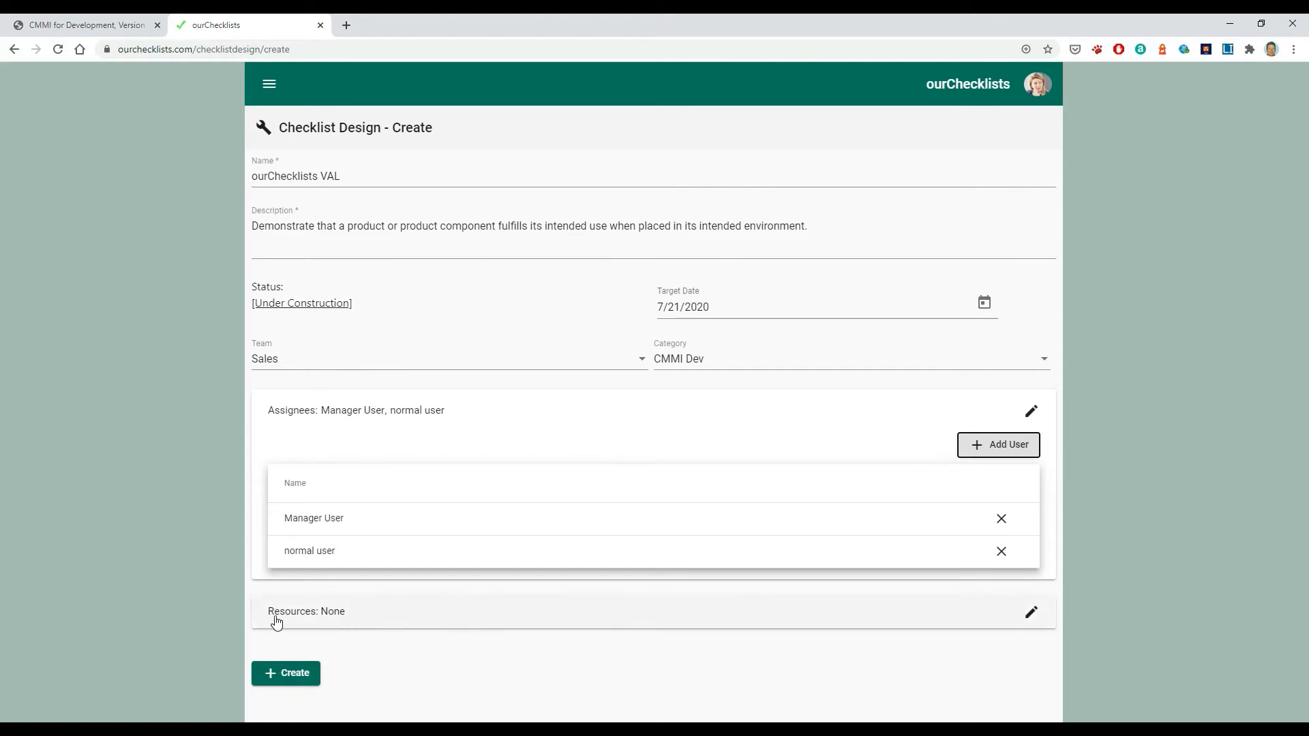
- Add the resource "CMMI: Engineering the Work" to the new checklist's resources
click(1027, 614)
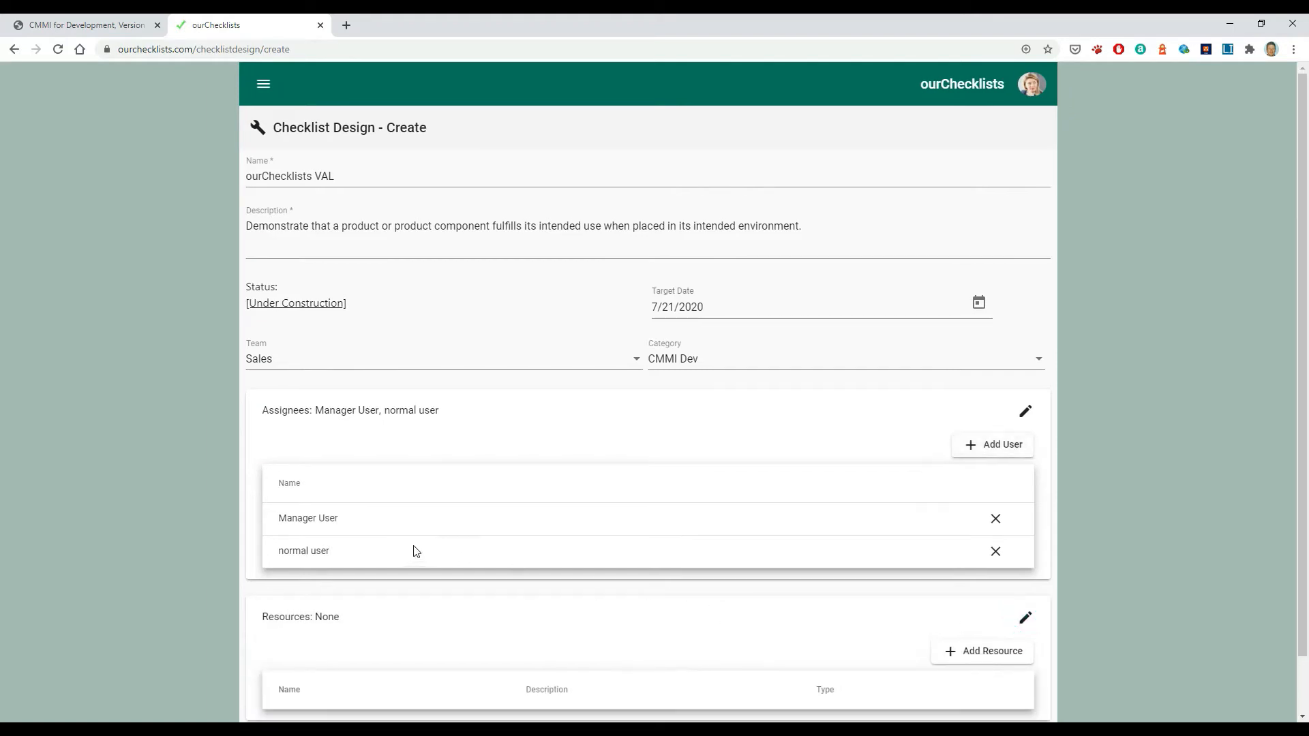
click(1000, 662)
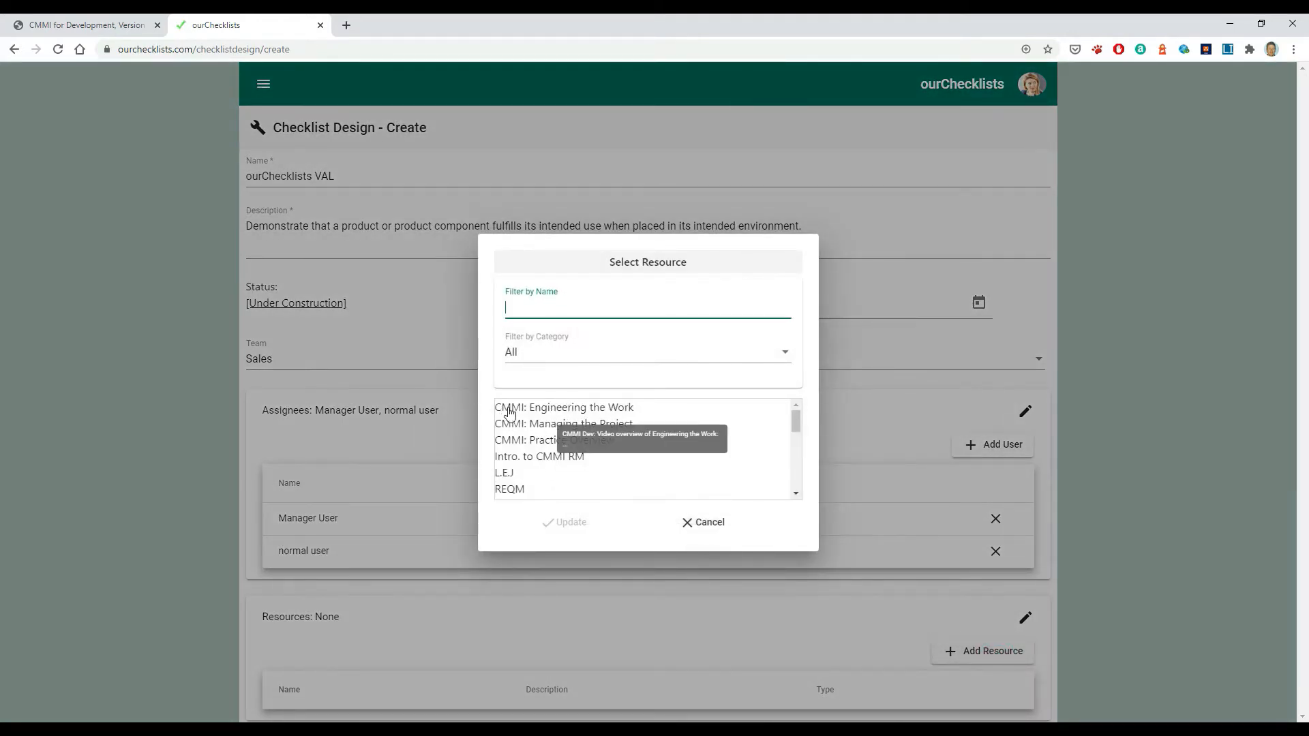
click(605, 409)
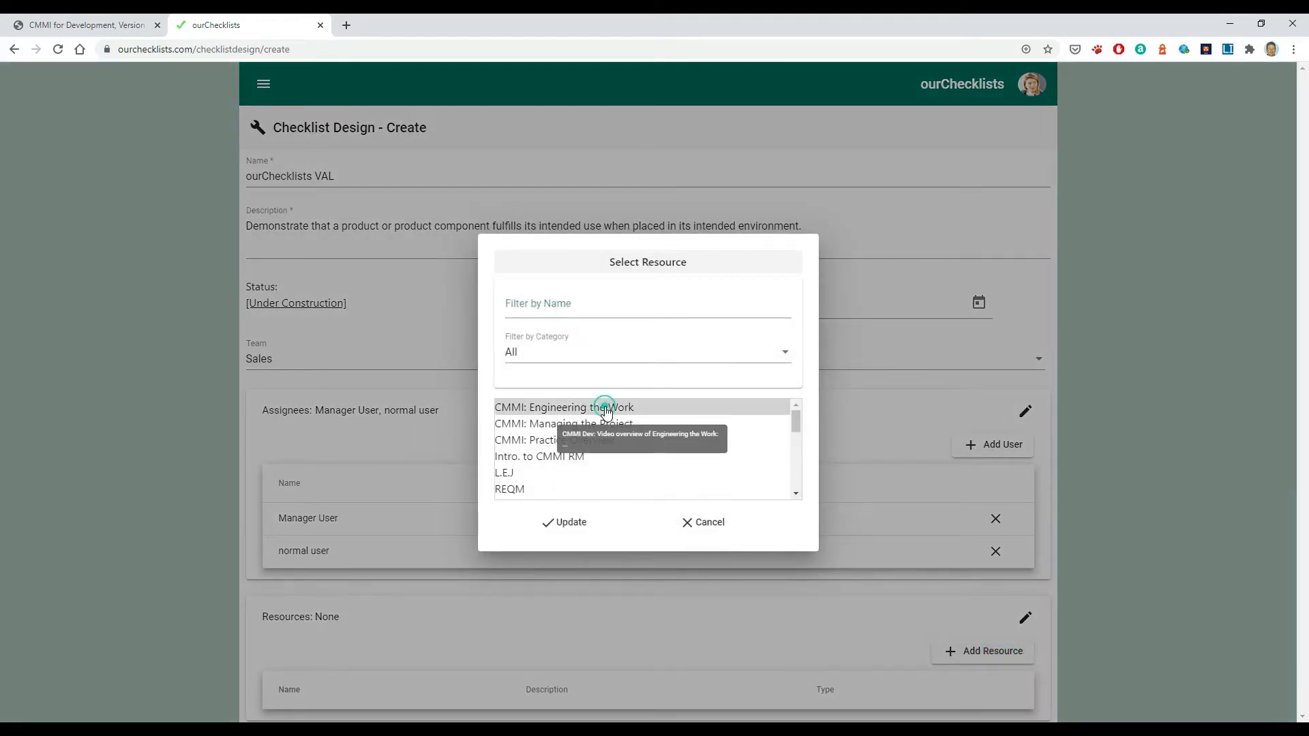
click(564, 532)
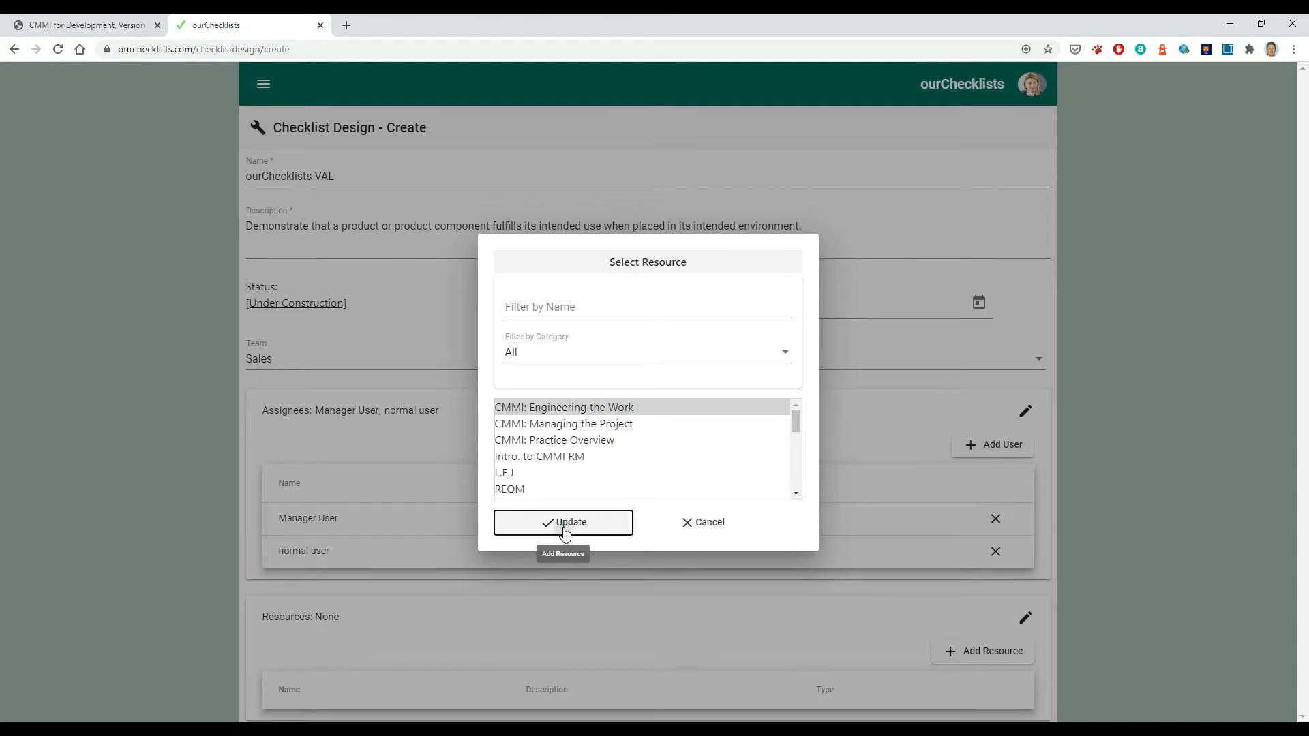
- Add the resource "VAL" to the new checklist's resources, filtering the resource names by "V"
scroll(870, 691, down, 2)
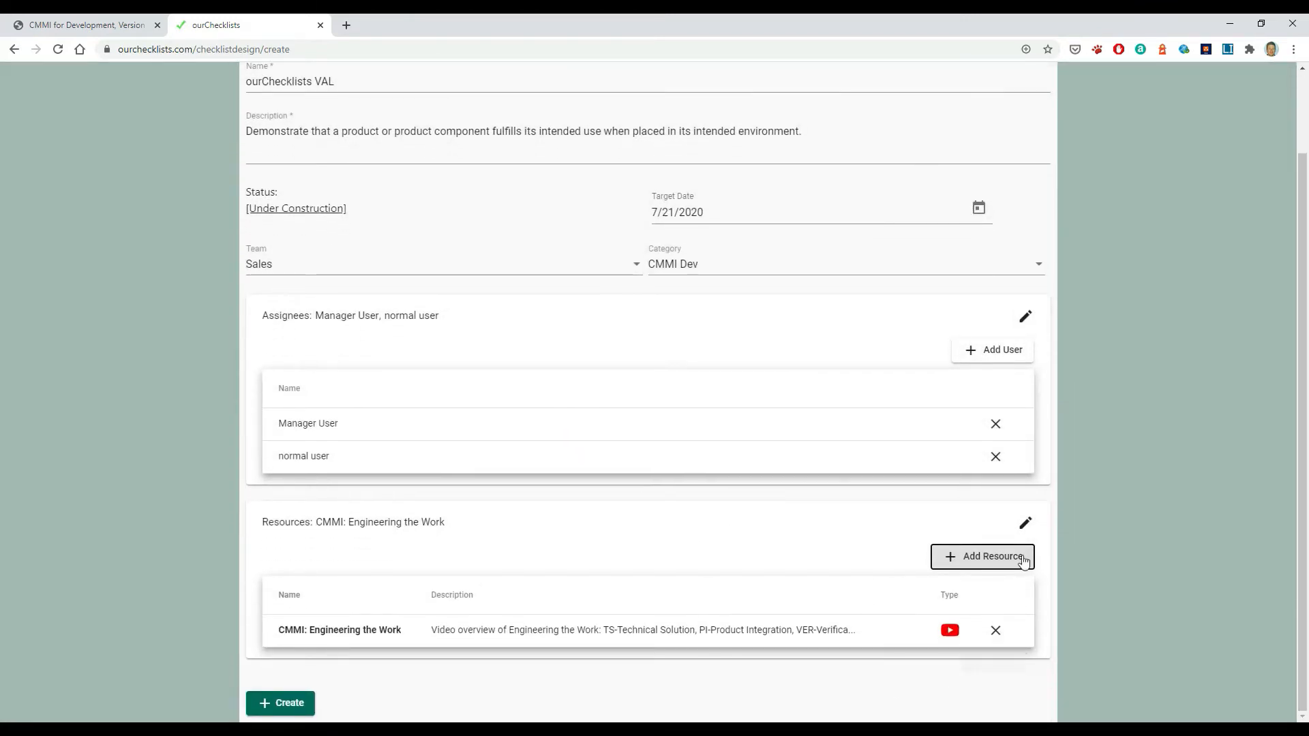
click(997, 555)
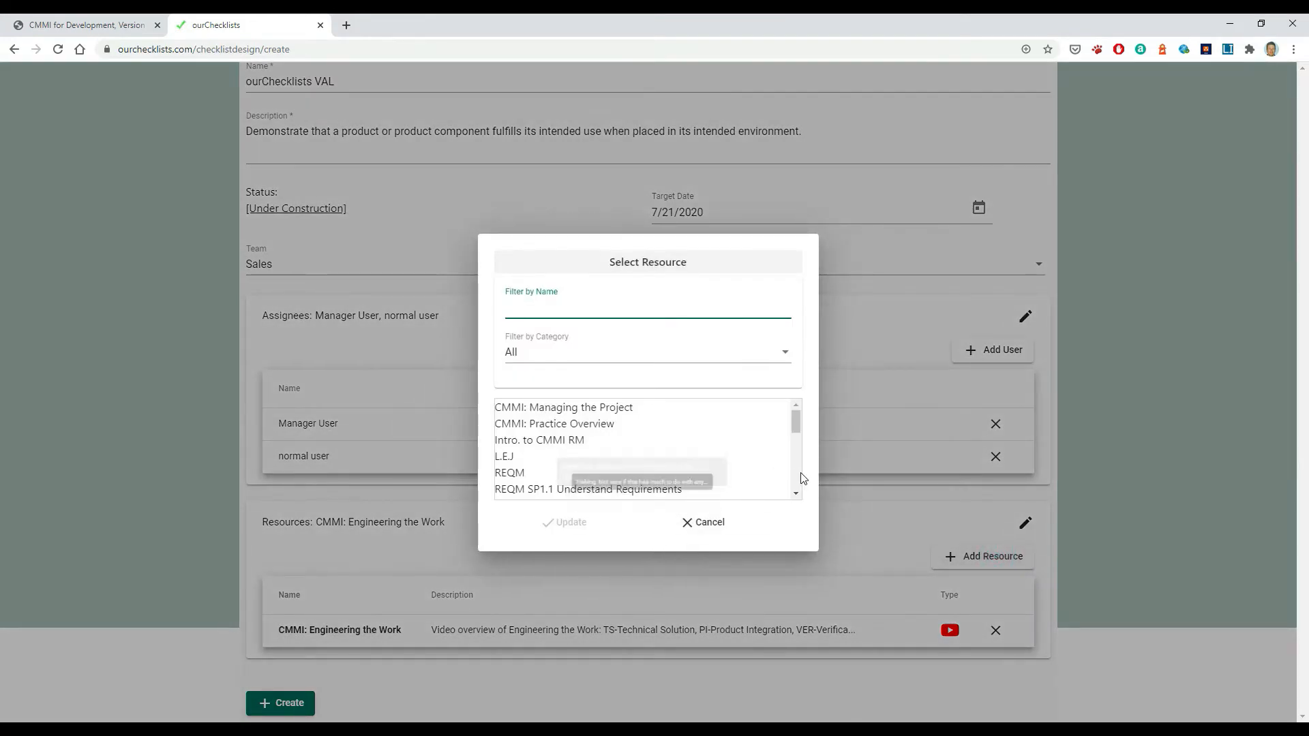
click(550, 309)
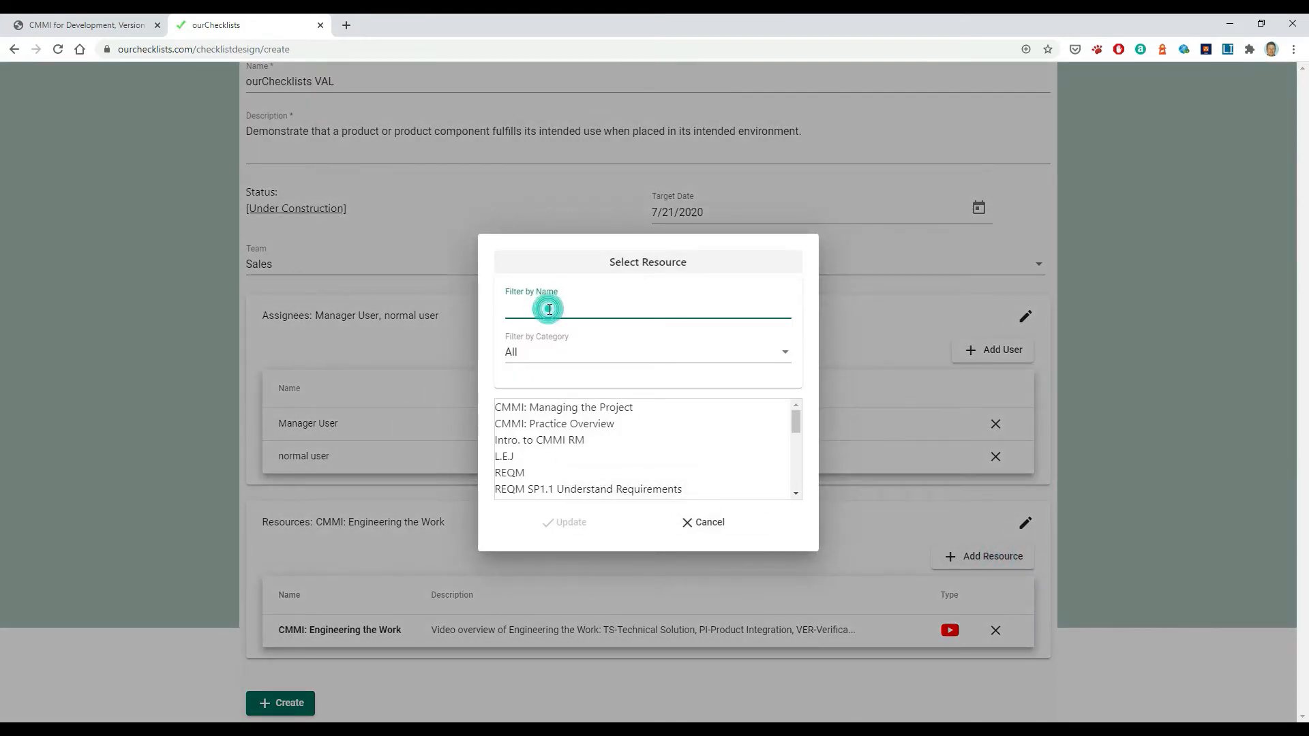
text(V)
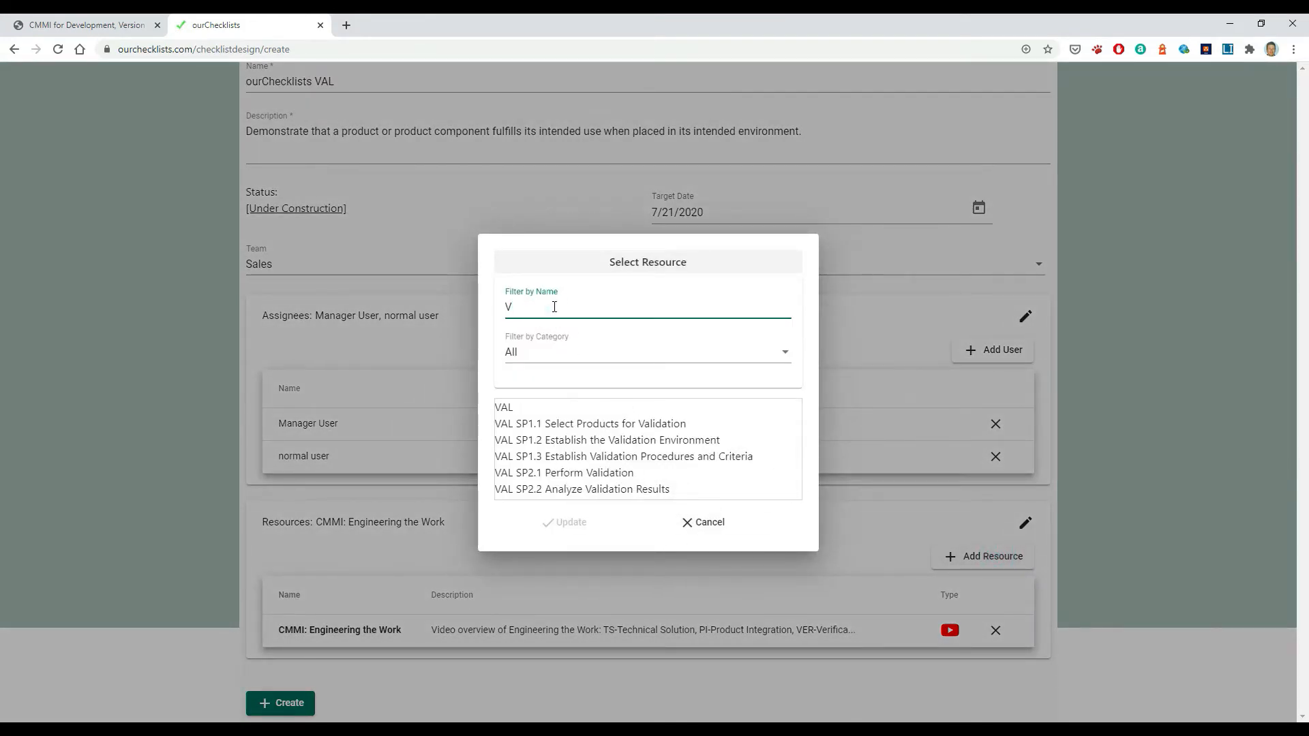
click(503, 407)
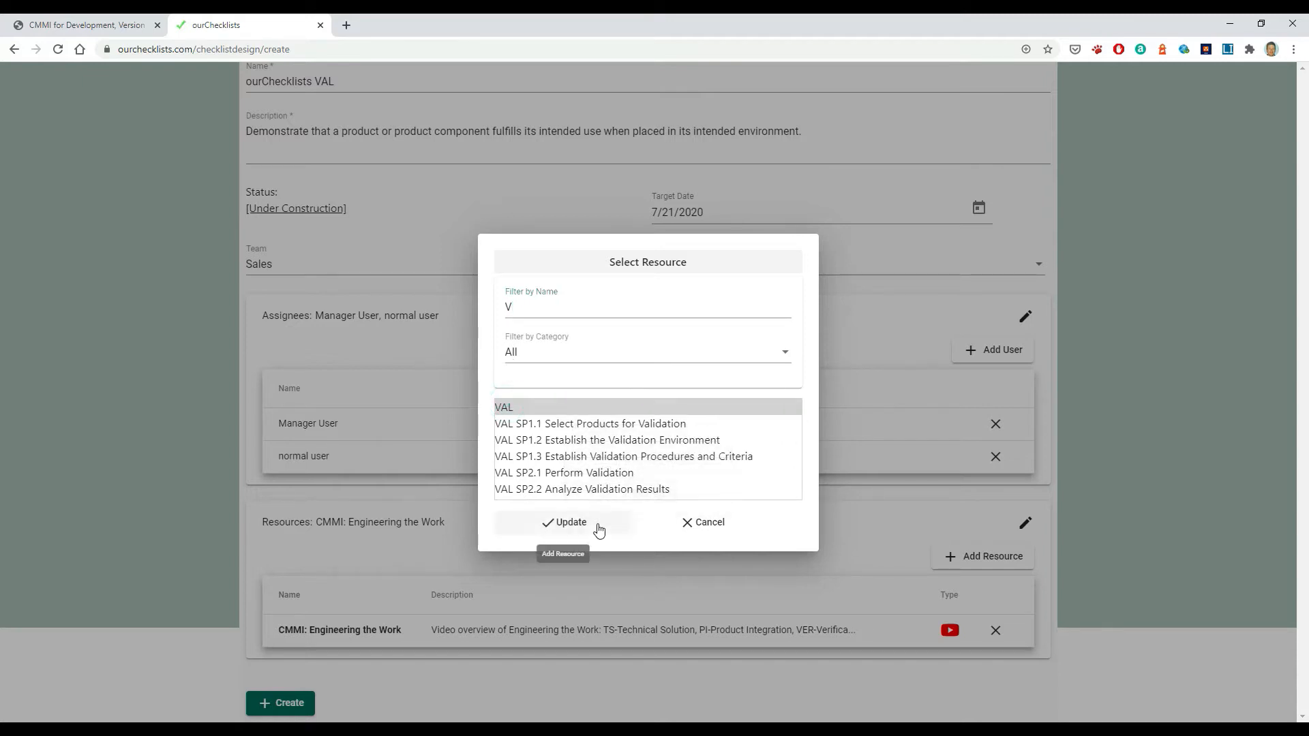
click(570, 523)
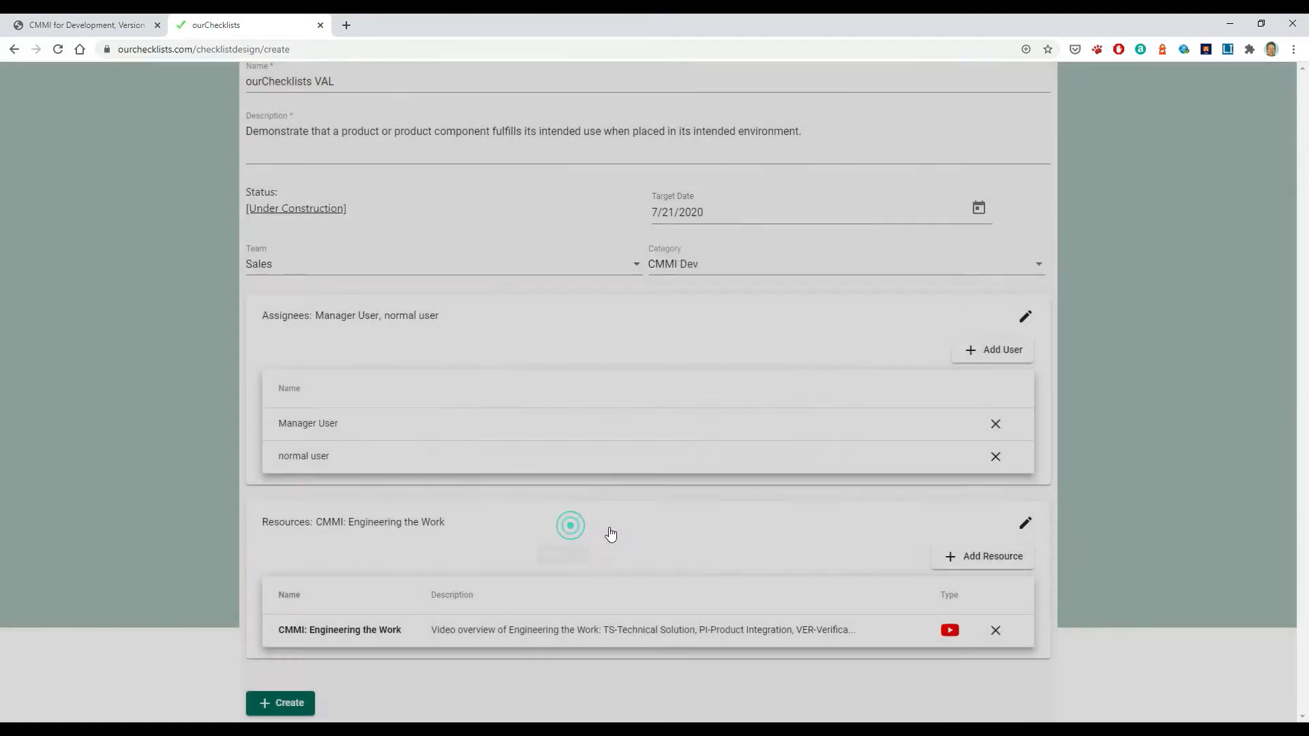
- Review the new checklist's details, assignees and resources, and create the checklist
scroll(590, 576, down, 1)
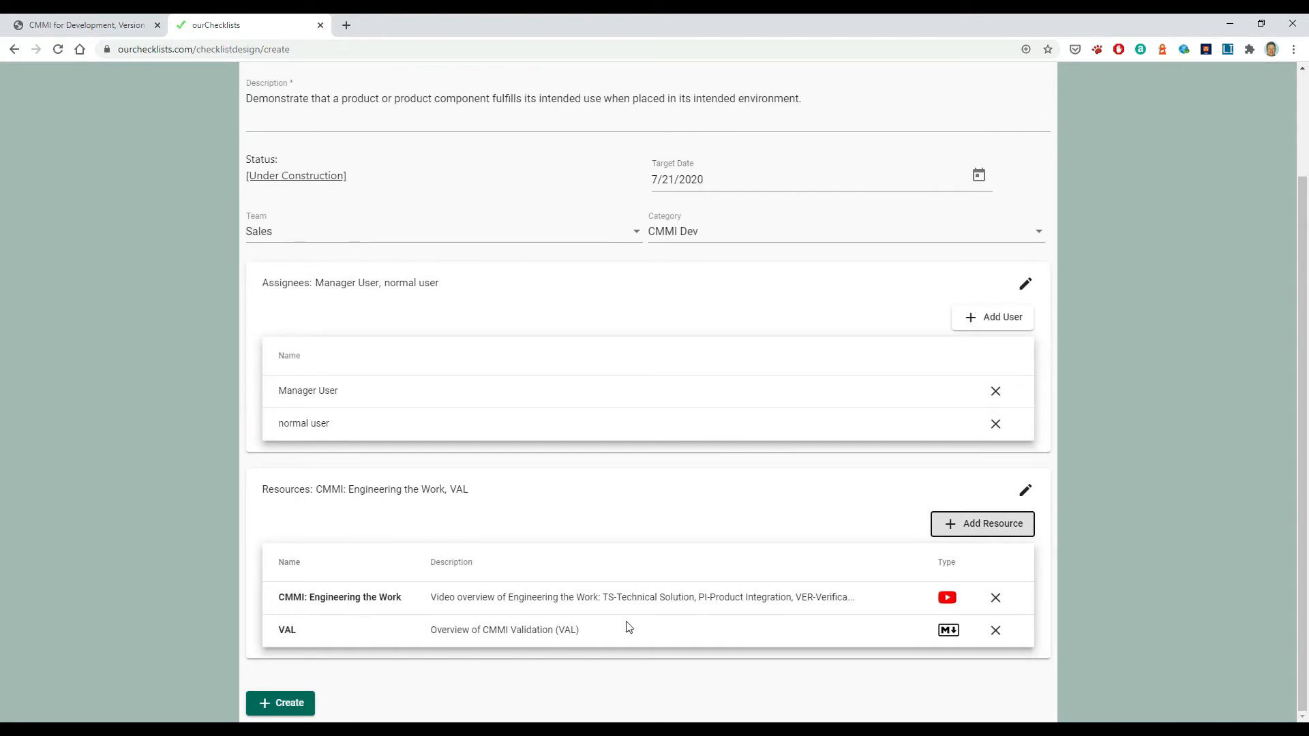
scroll(860, 416, up, 2)
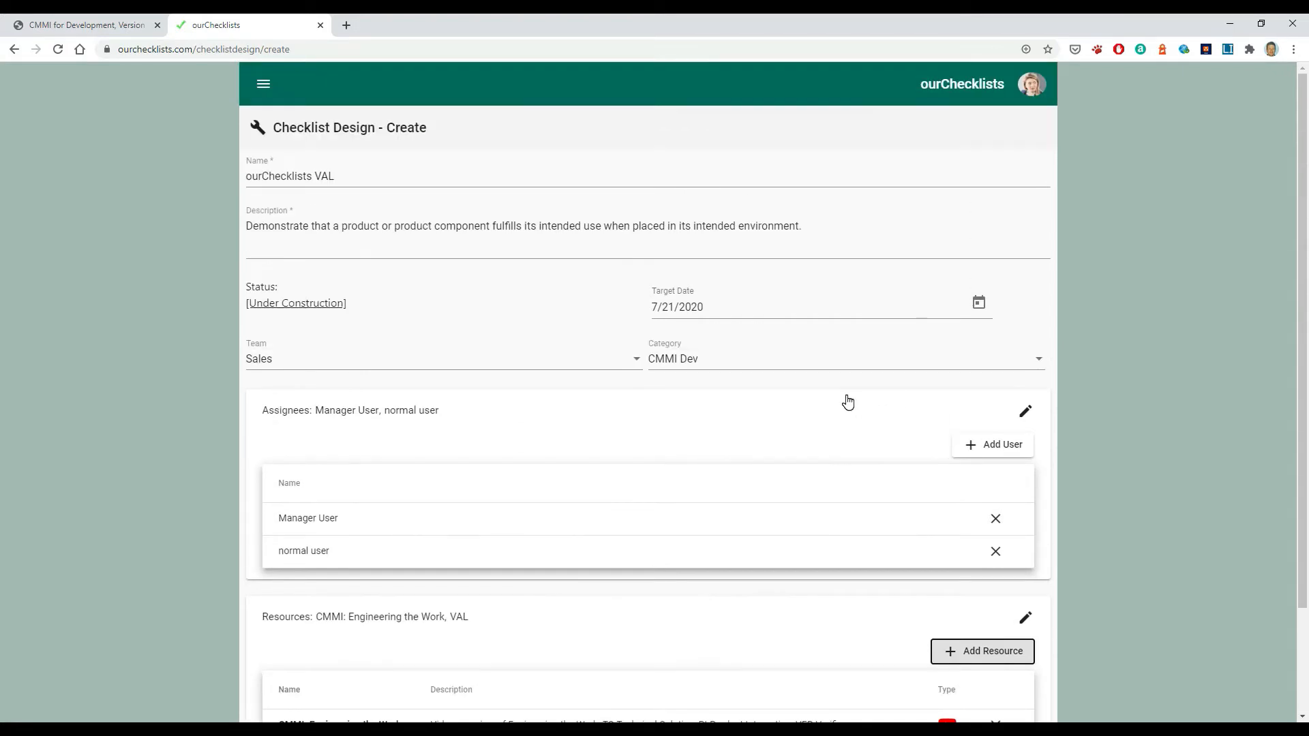
scroll(838, 423, down, 2)
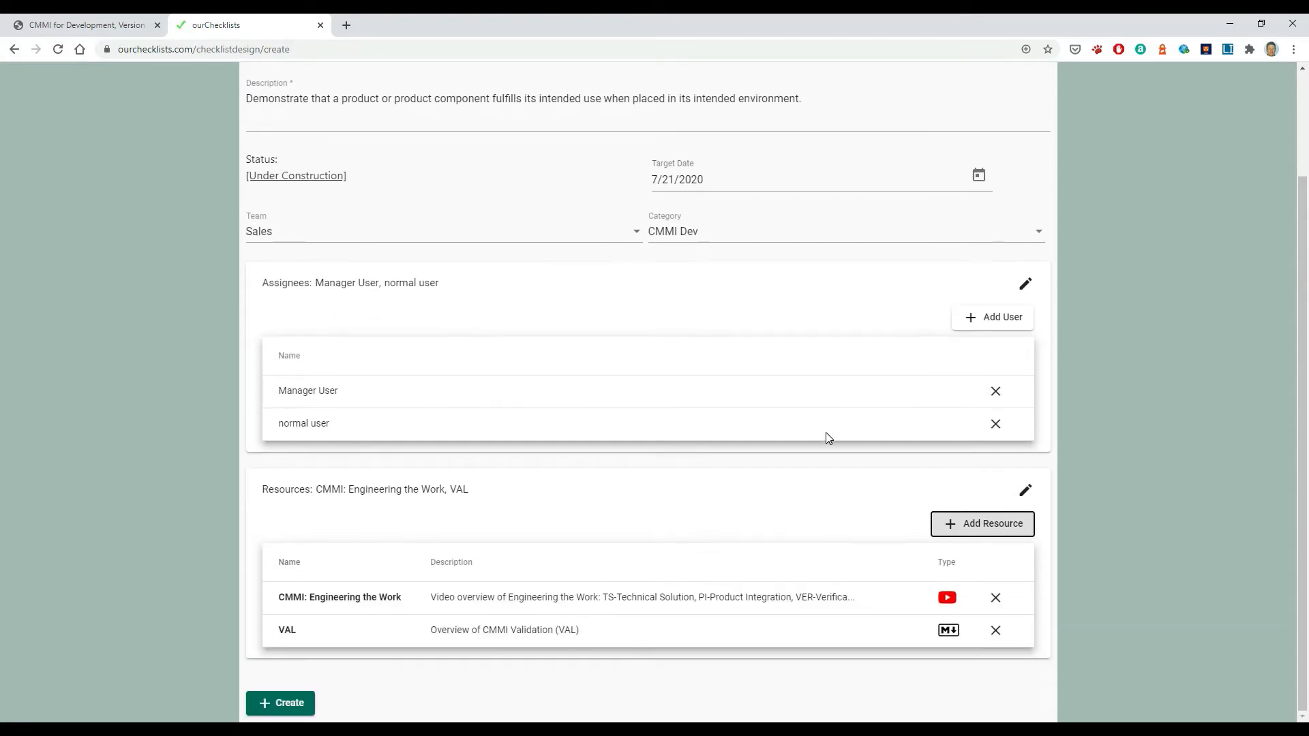
click(301, 705)
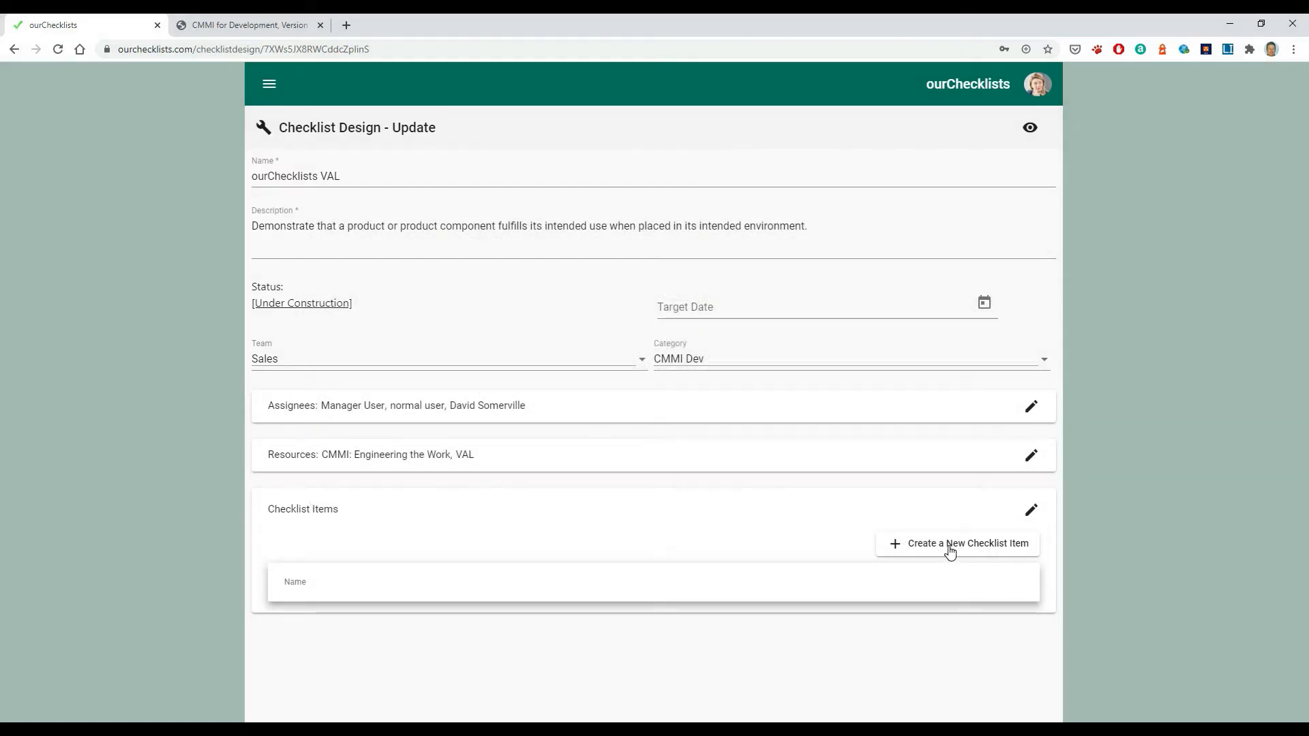
- Start a checklist item named "SP1.1 Select Products for Validation" described "Select products and product components to be validated and validation methods to be used."
click(947, 550)
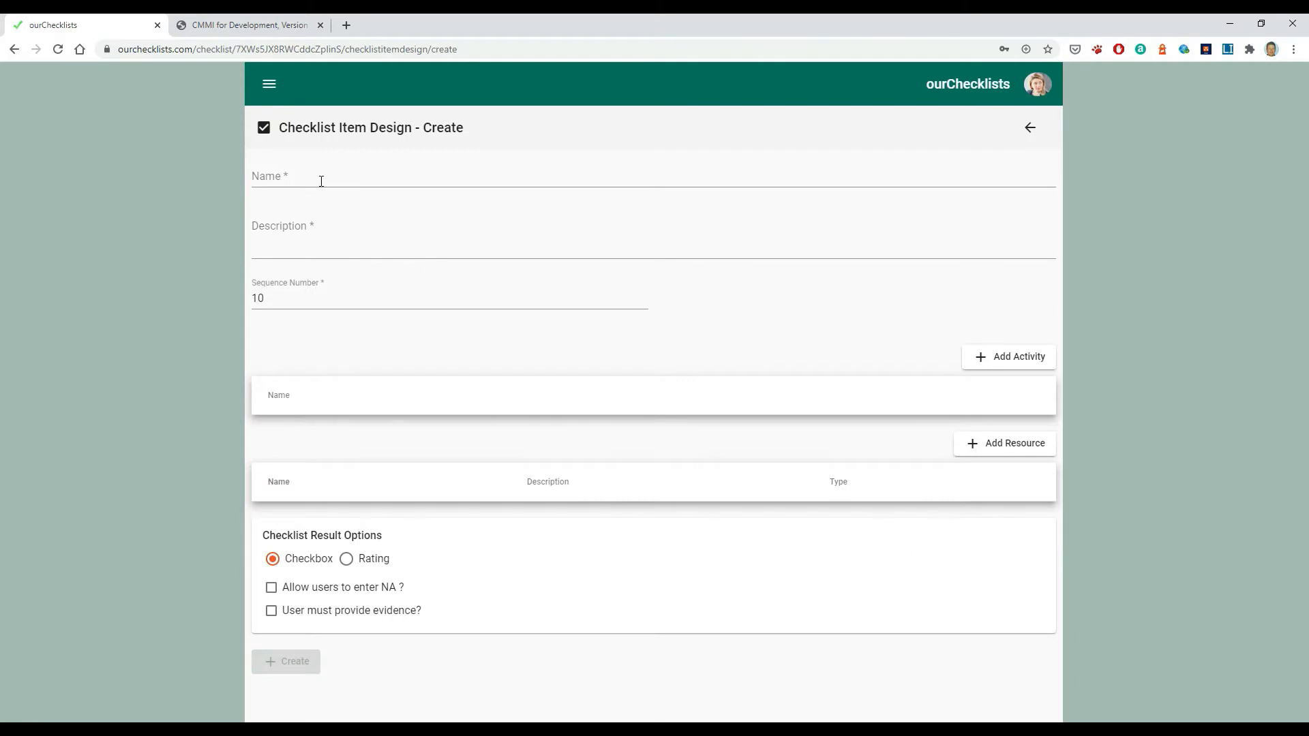
click(330, 178)
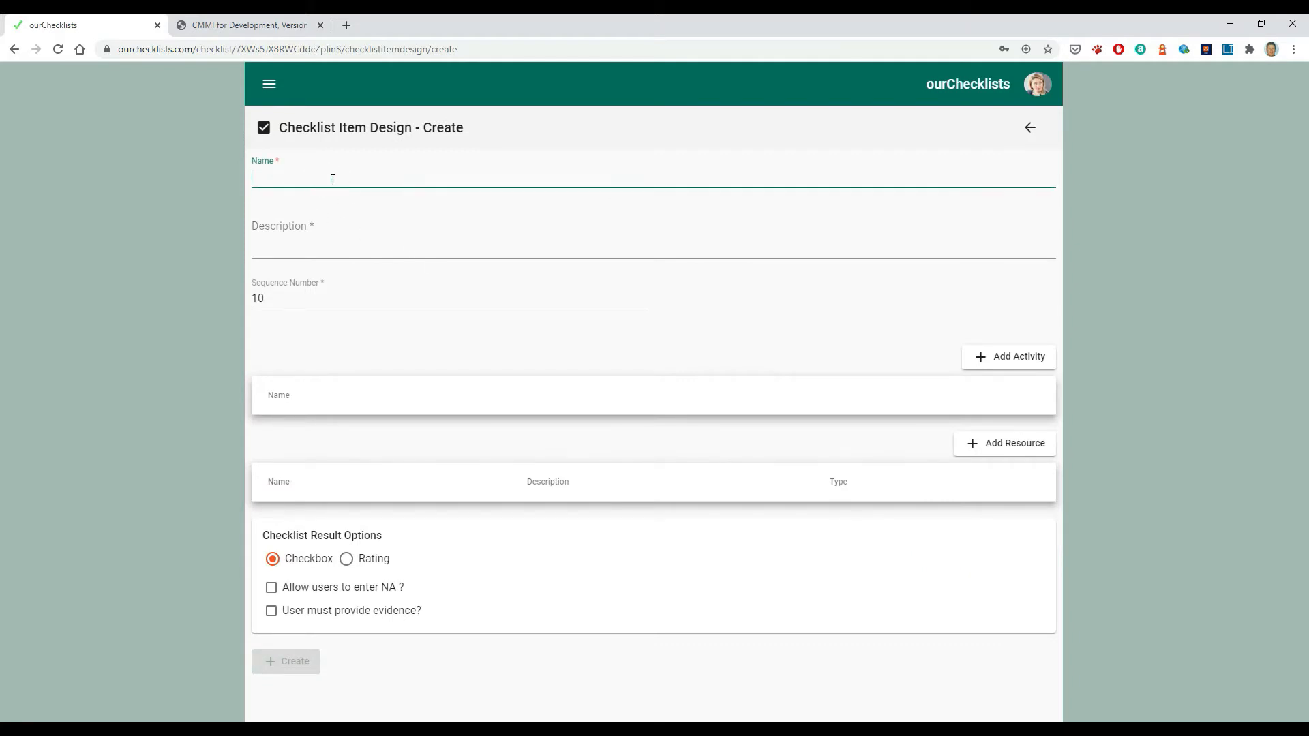
text(SP1.1 Select Products for Validation)
click(317, 241)
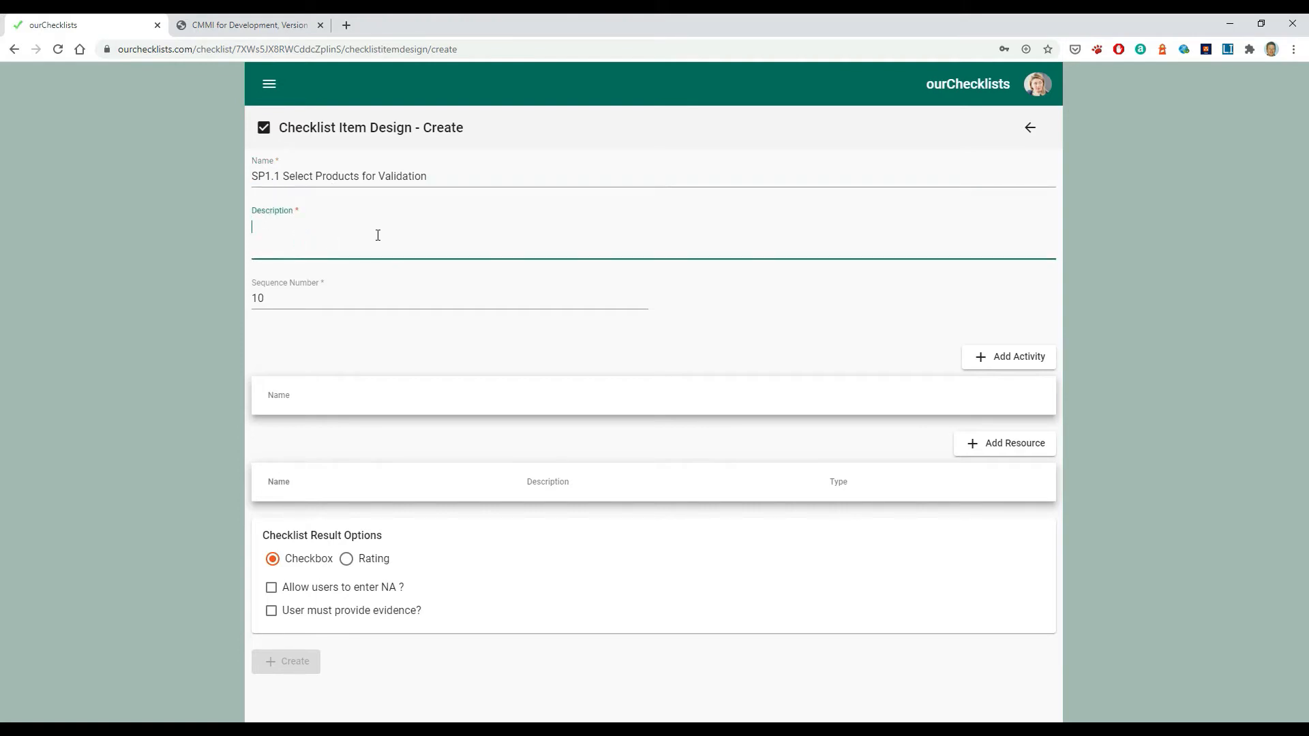
text(Select products and product components to be validated and validation methods to be used.)
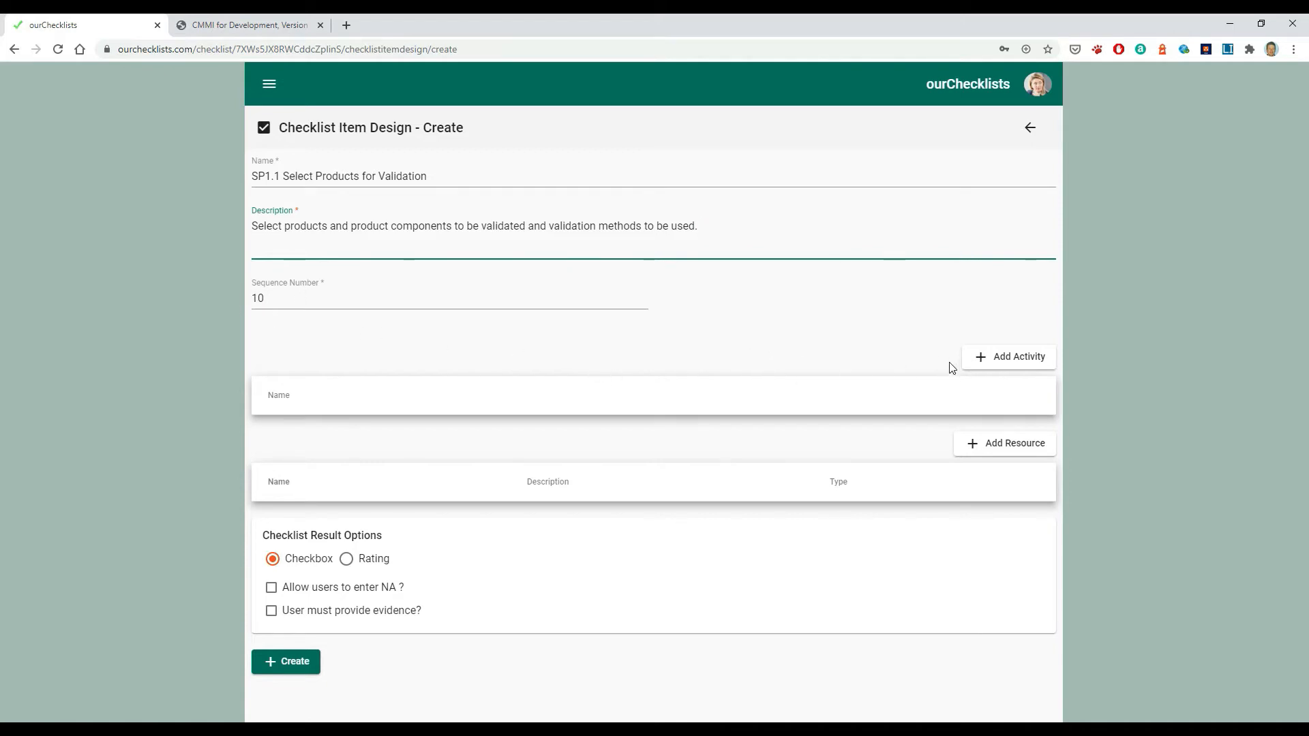
- Add the "Preparation" activity to the SP1.1 checklist item
click(1019, 366)
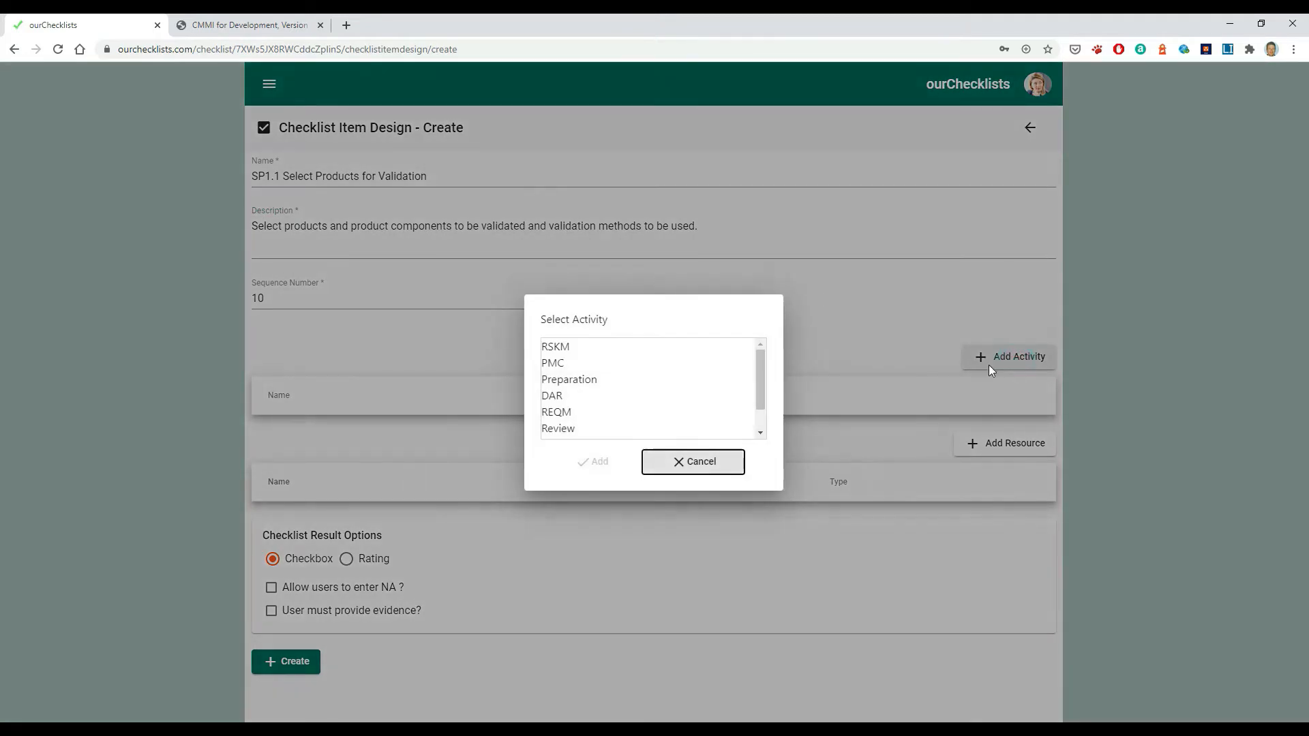
click(573, 382)
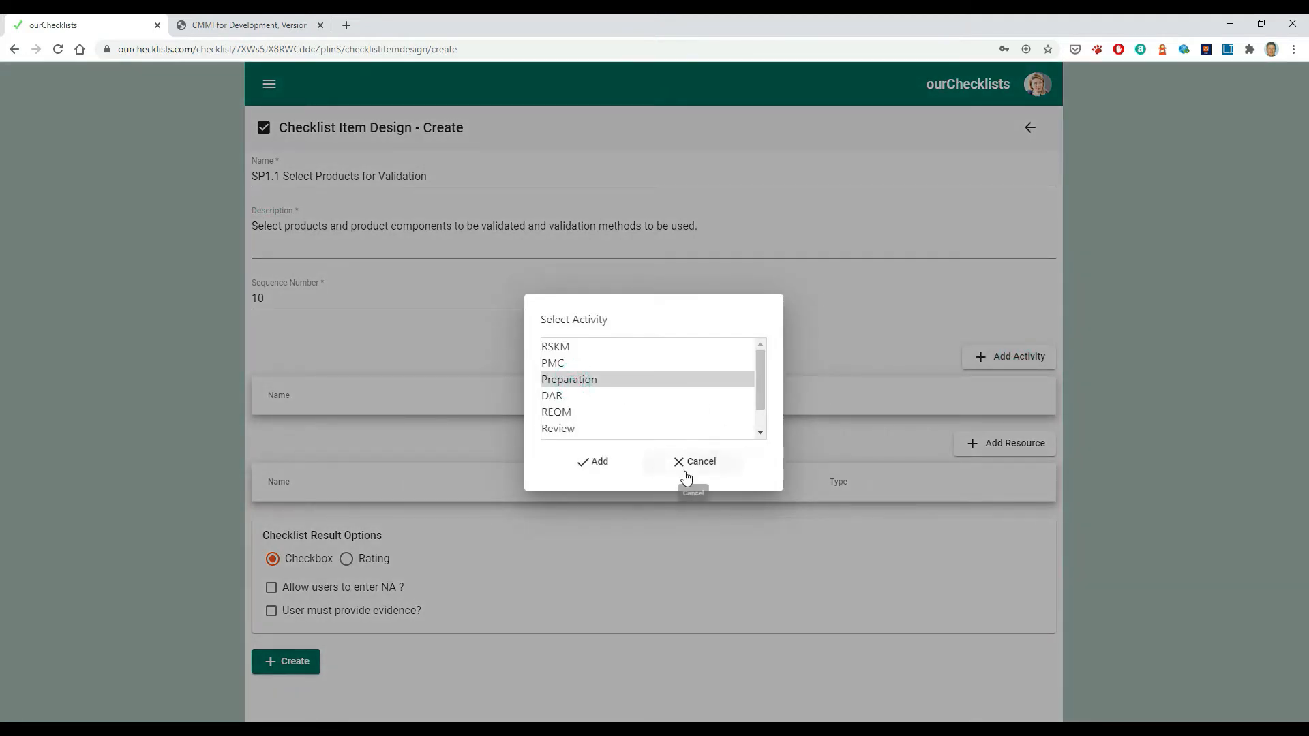
click(596, 461)
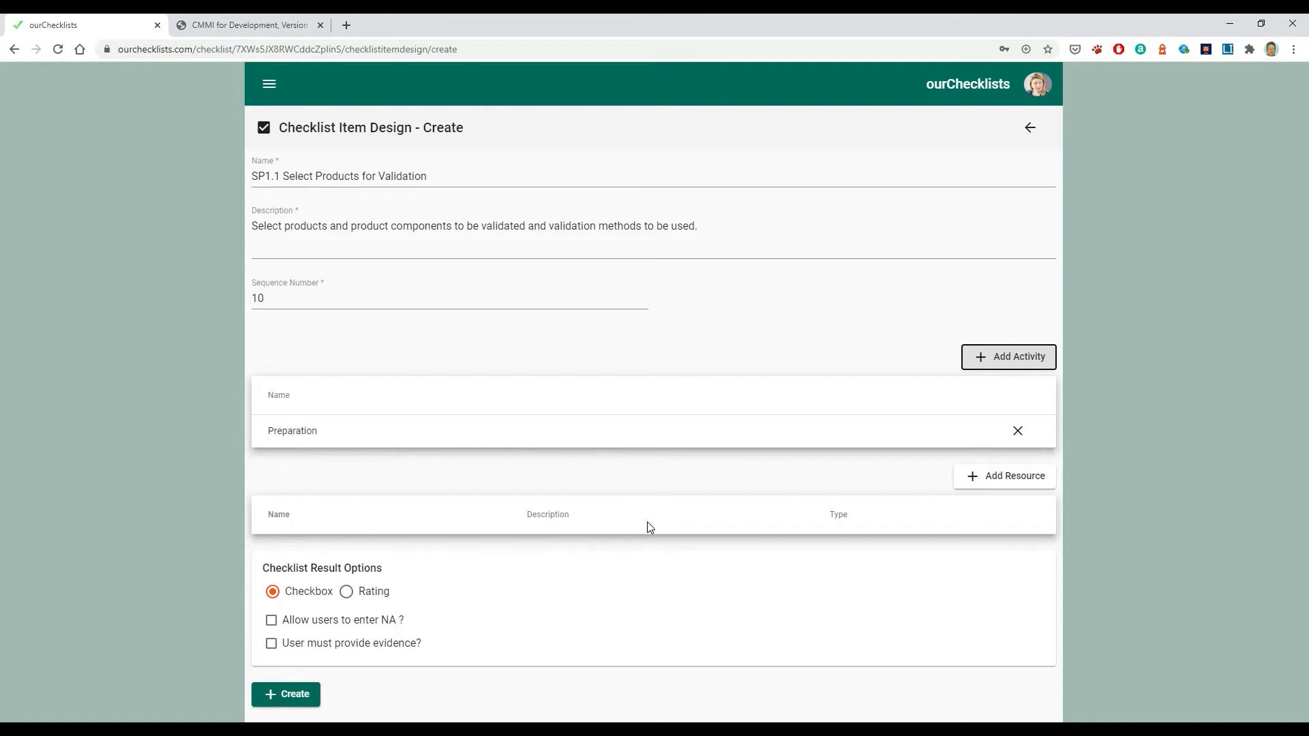
- Add the resource "VAL SP1.1 Select Products for Validation" to the checklist item, filtering the resource names by "V"
click(1006, 477)
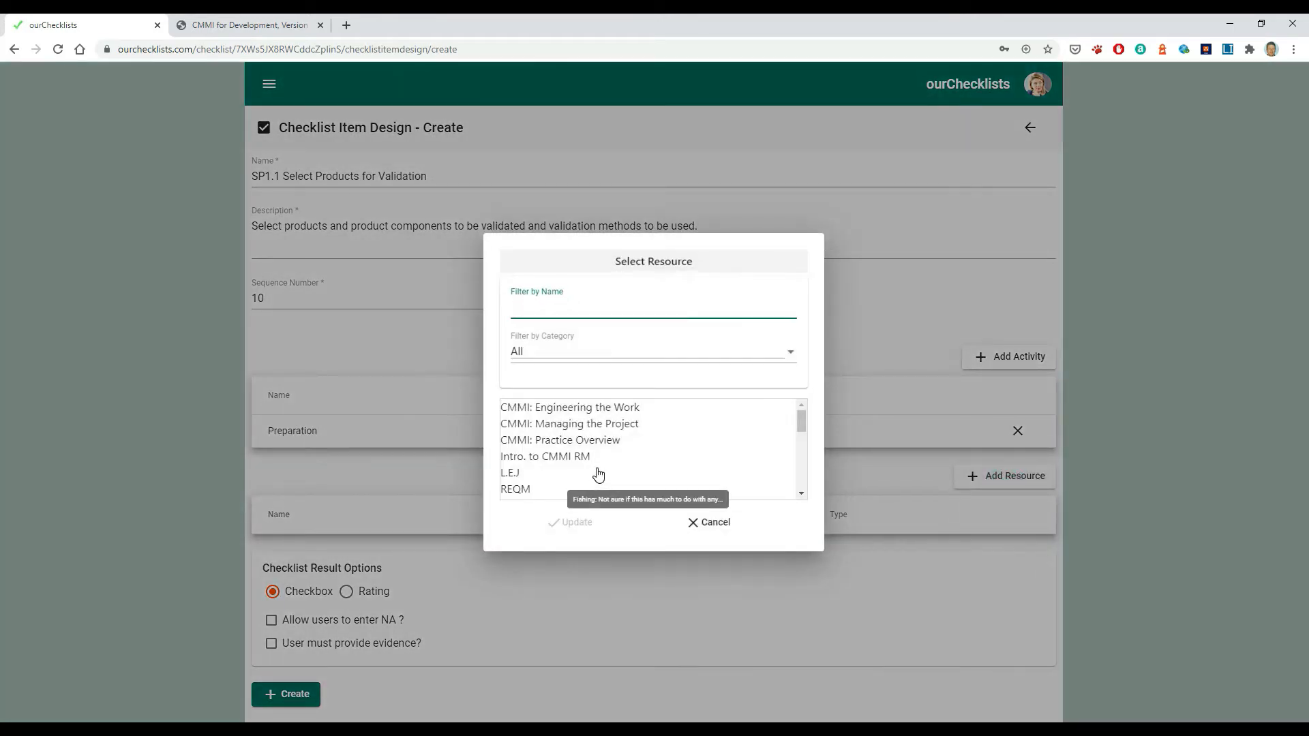
click(543, 304)
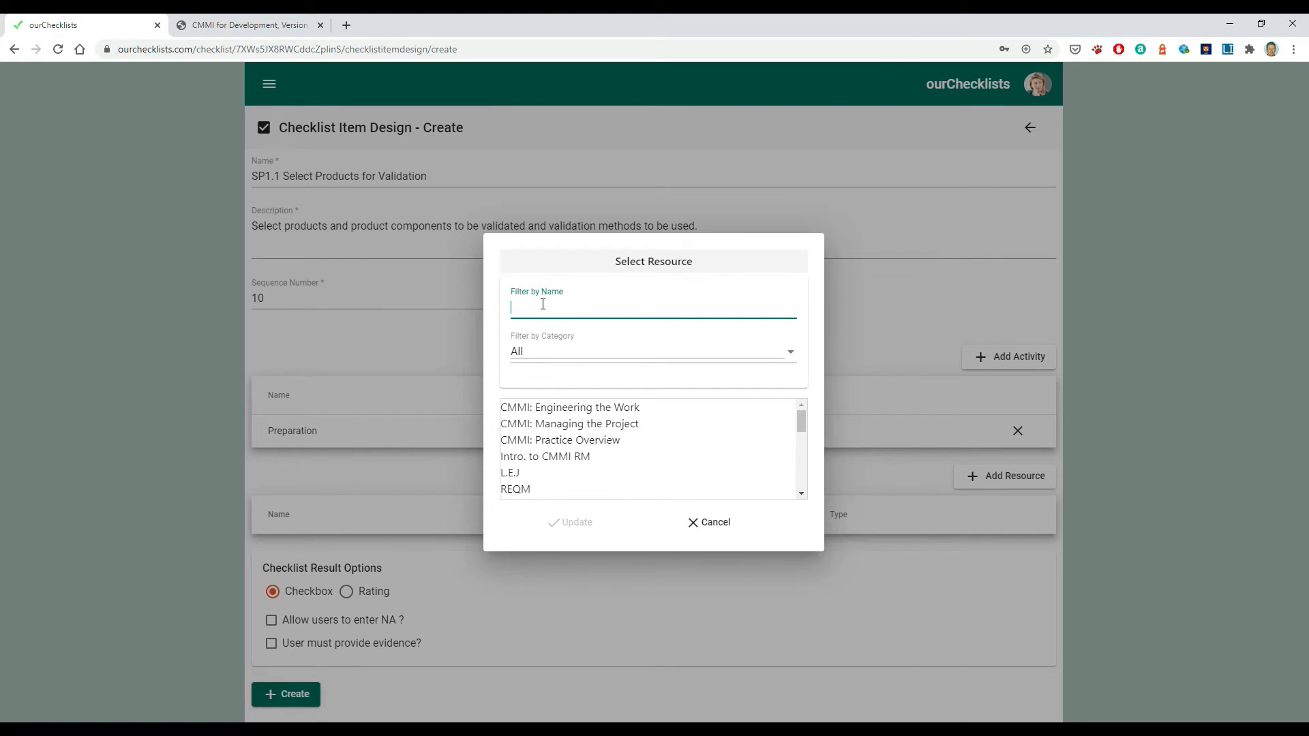
text(V)
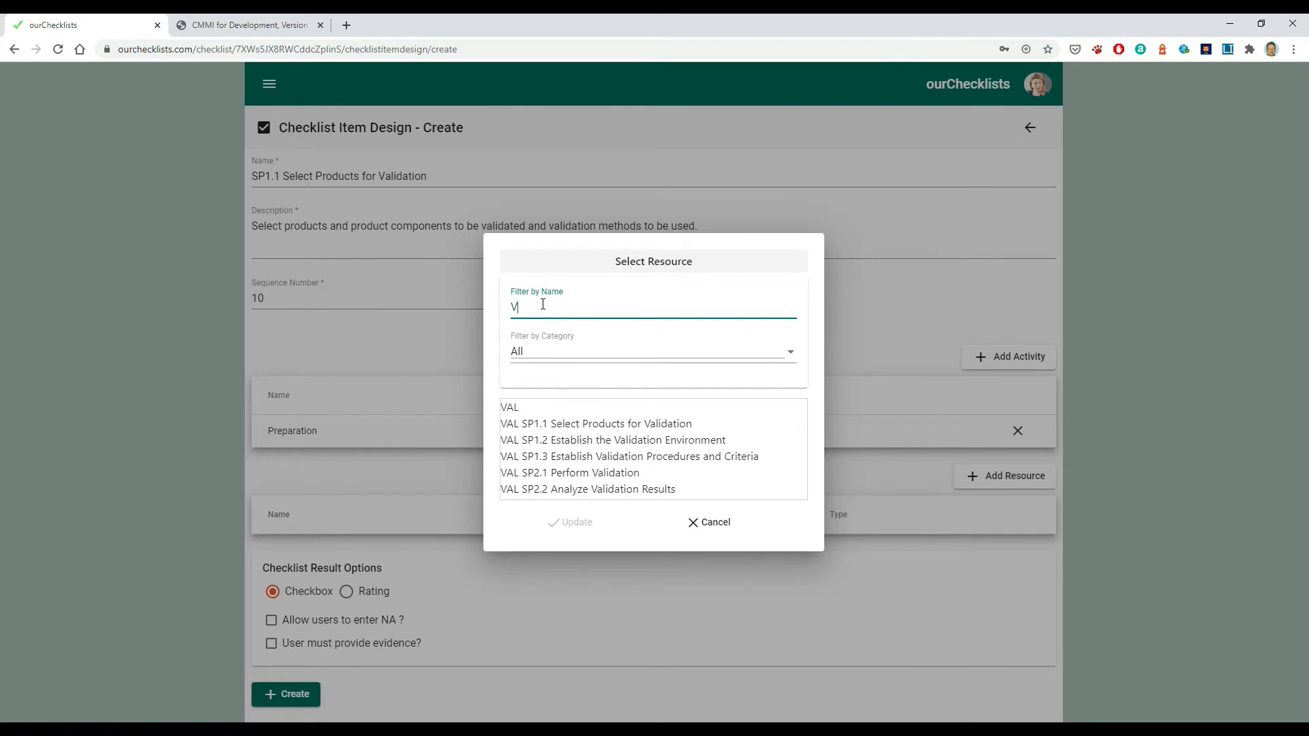
click(564, 423)
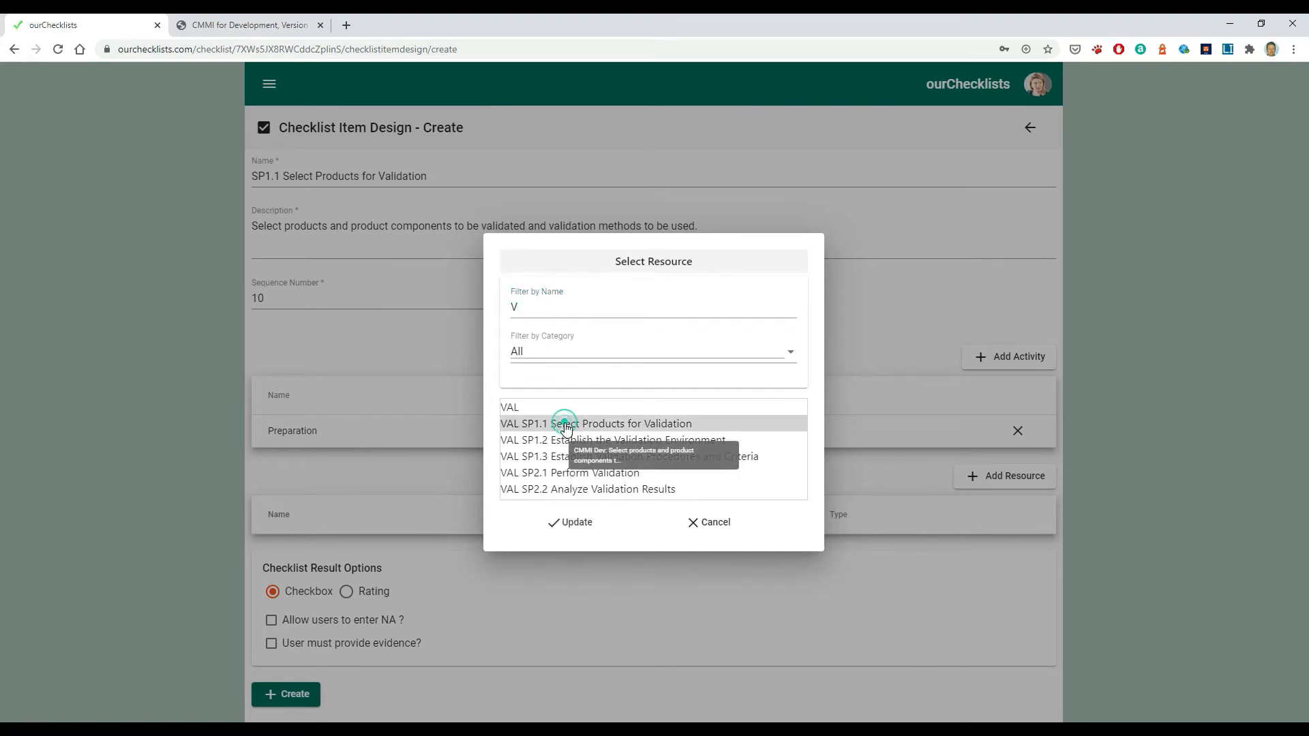
click(571, 523)
- Require users to provide evidence for the SP1.1 checklist item and create the item
scroll(614, 436, down, 1)
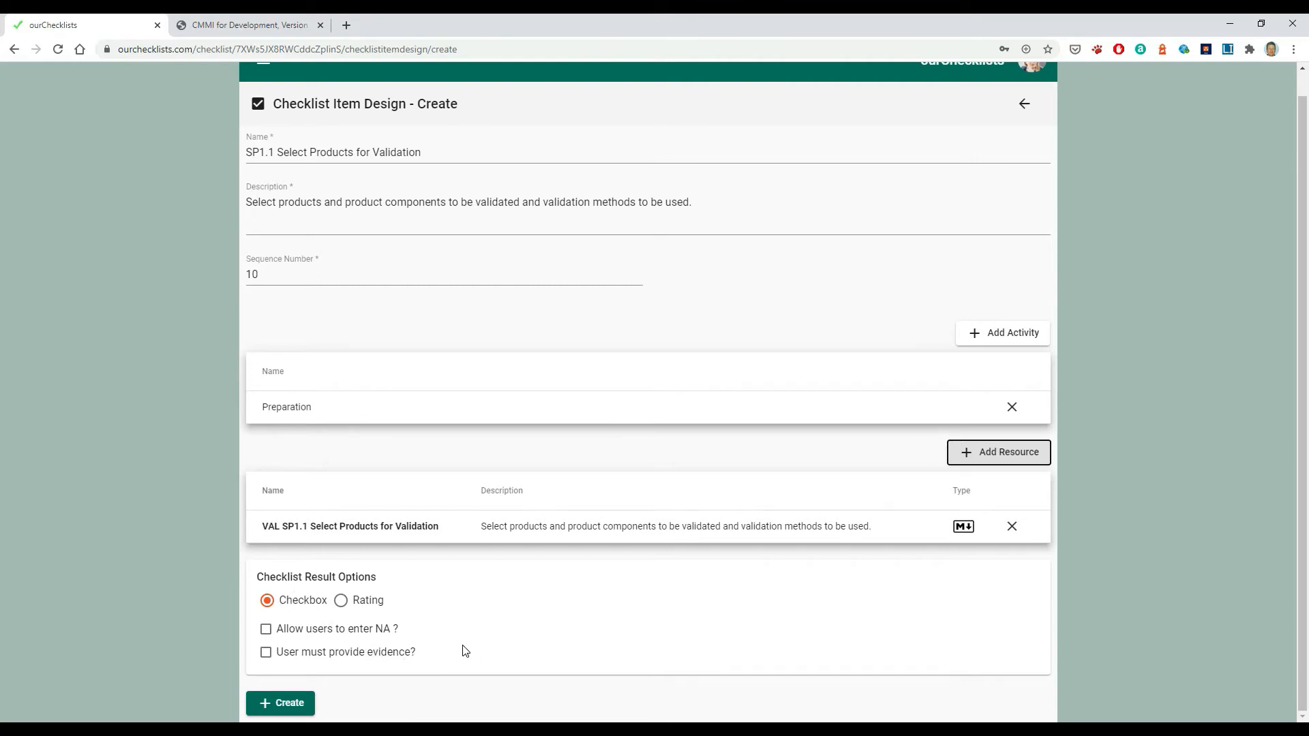
click(266, 654)
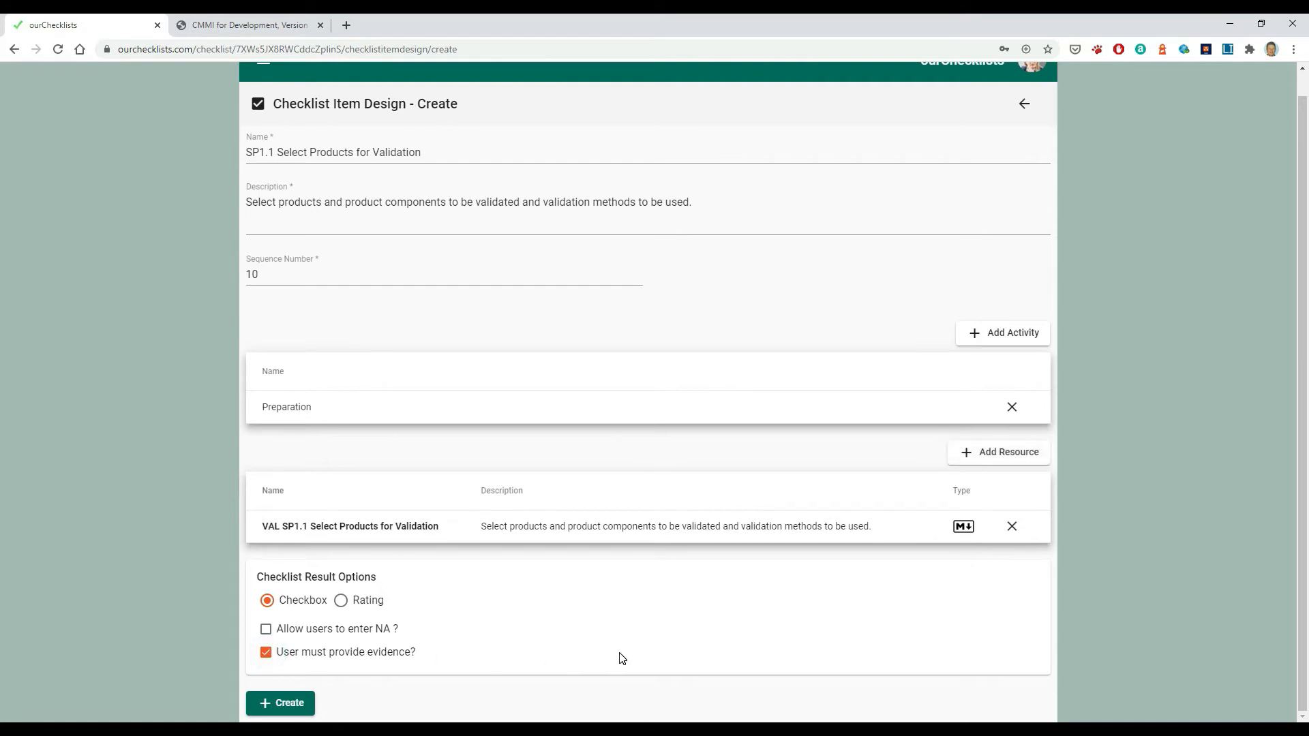
click(286, 707)
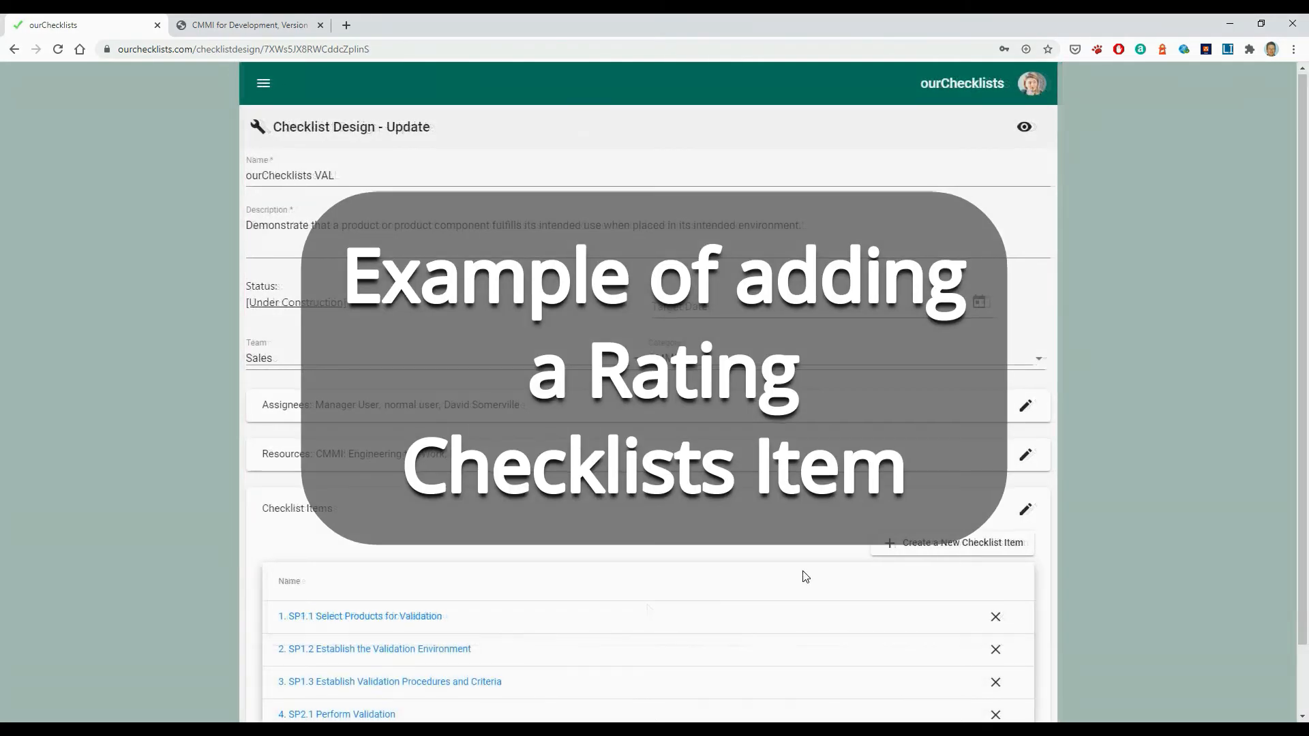
- Start checklist item "Validation Effectiveness Rating" described "How well does the team think they performed the Validation practice?" plus a rating scale explaining 1, 3 and 5
scroll(803, 574, down, 1)
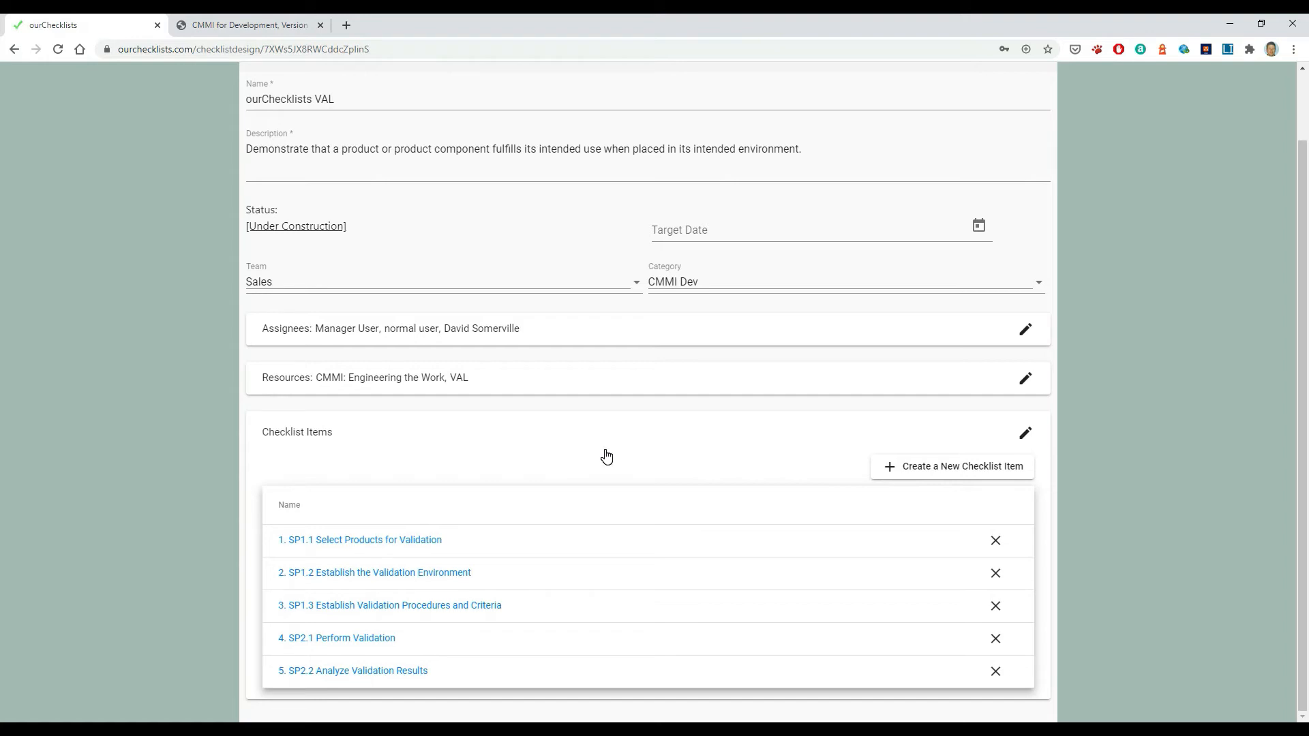
click(960, 471)
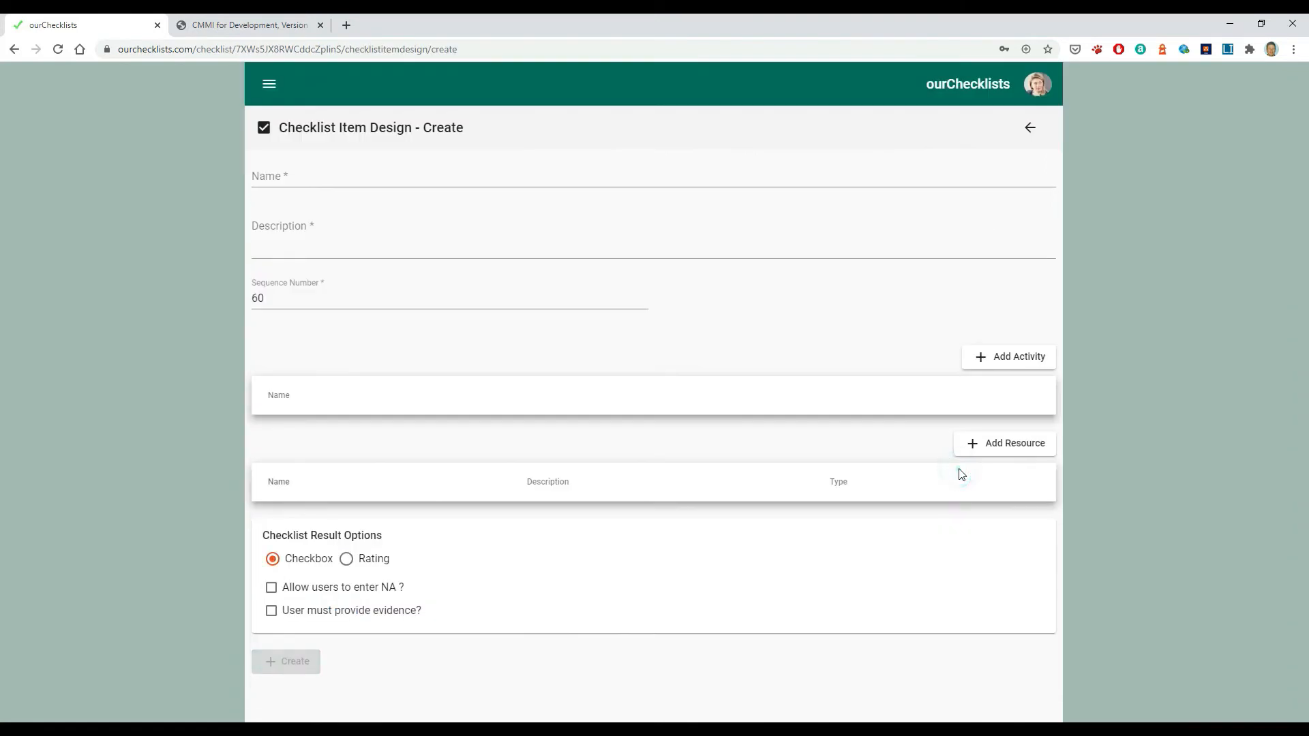
click(338, 178)
text(Validation Effectiveness Rating)
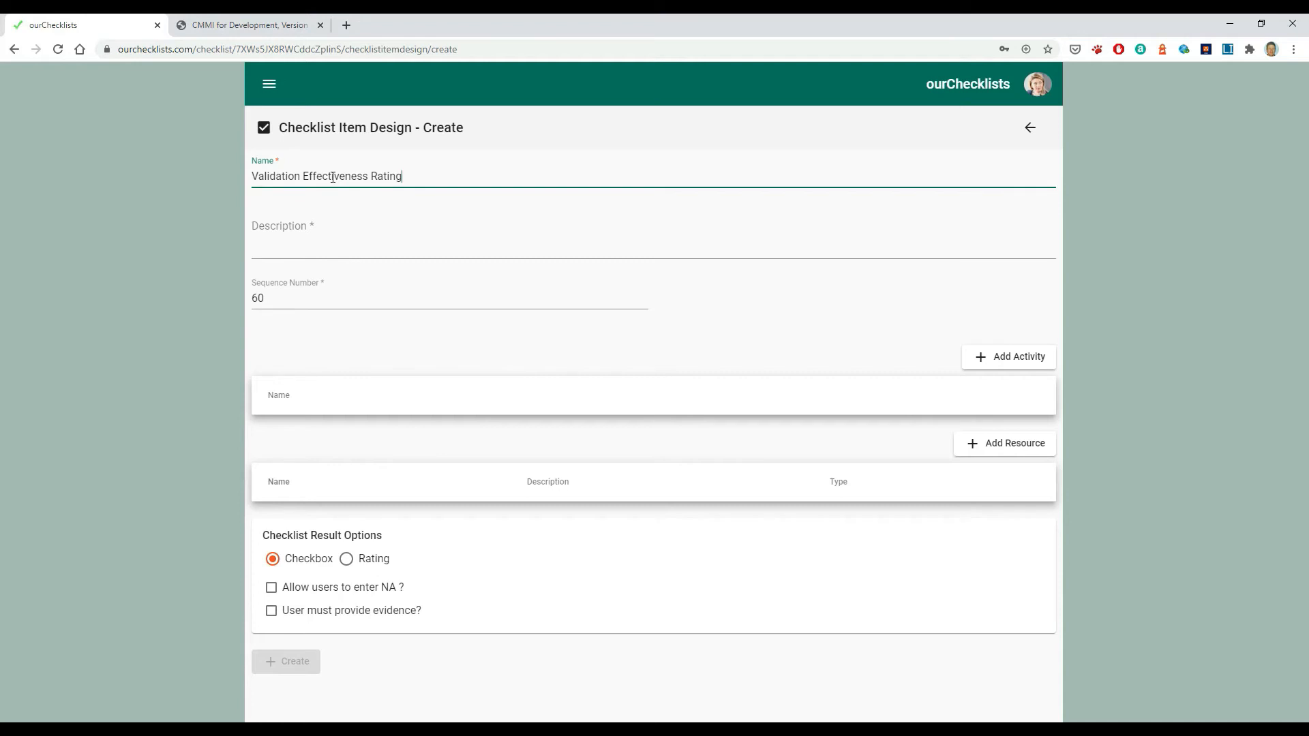
click(328, 239)
text(How well does the team think they performed the Validation practice? Rating scale: 1 Badly/not at all. 3 Practice was followed but improvements could be made. 5 Perfection, Exceptional, no improvements possible.)
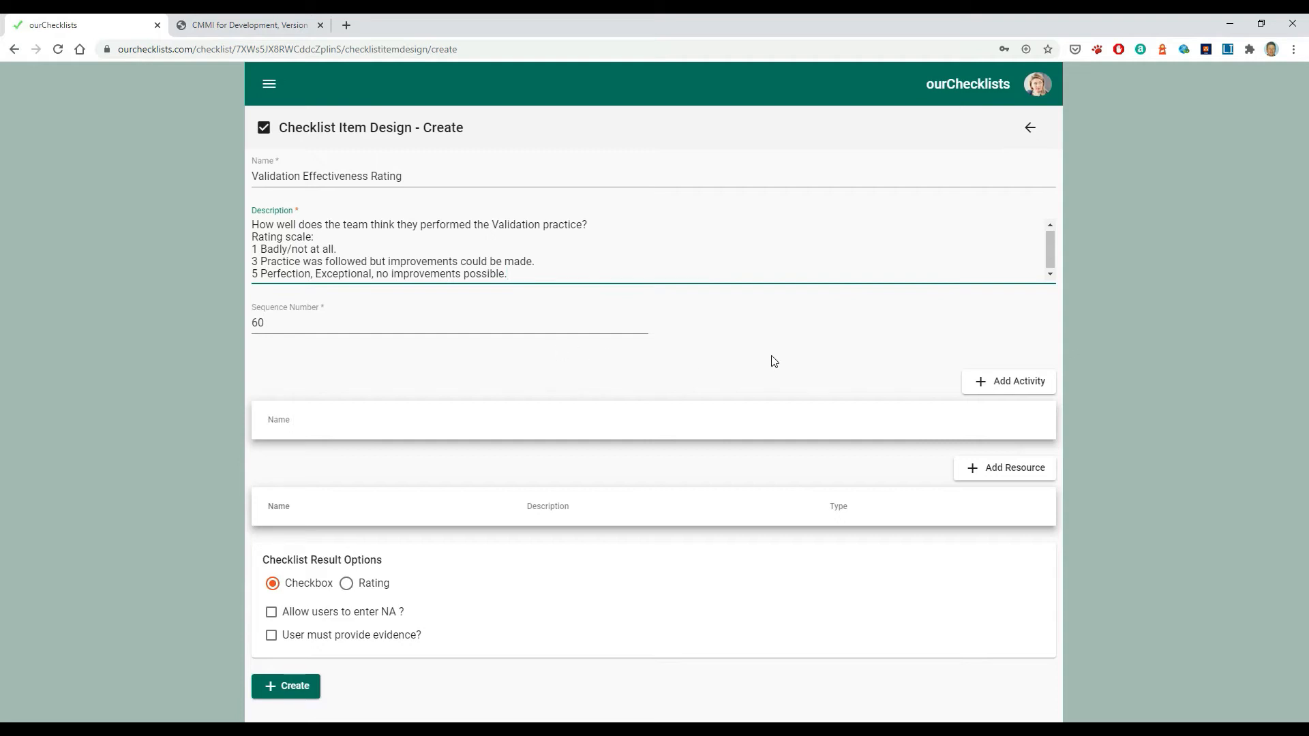
- Add the "Review" activity to the Validation Effectiveness Rating item
click(1023, 383)
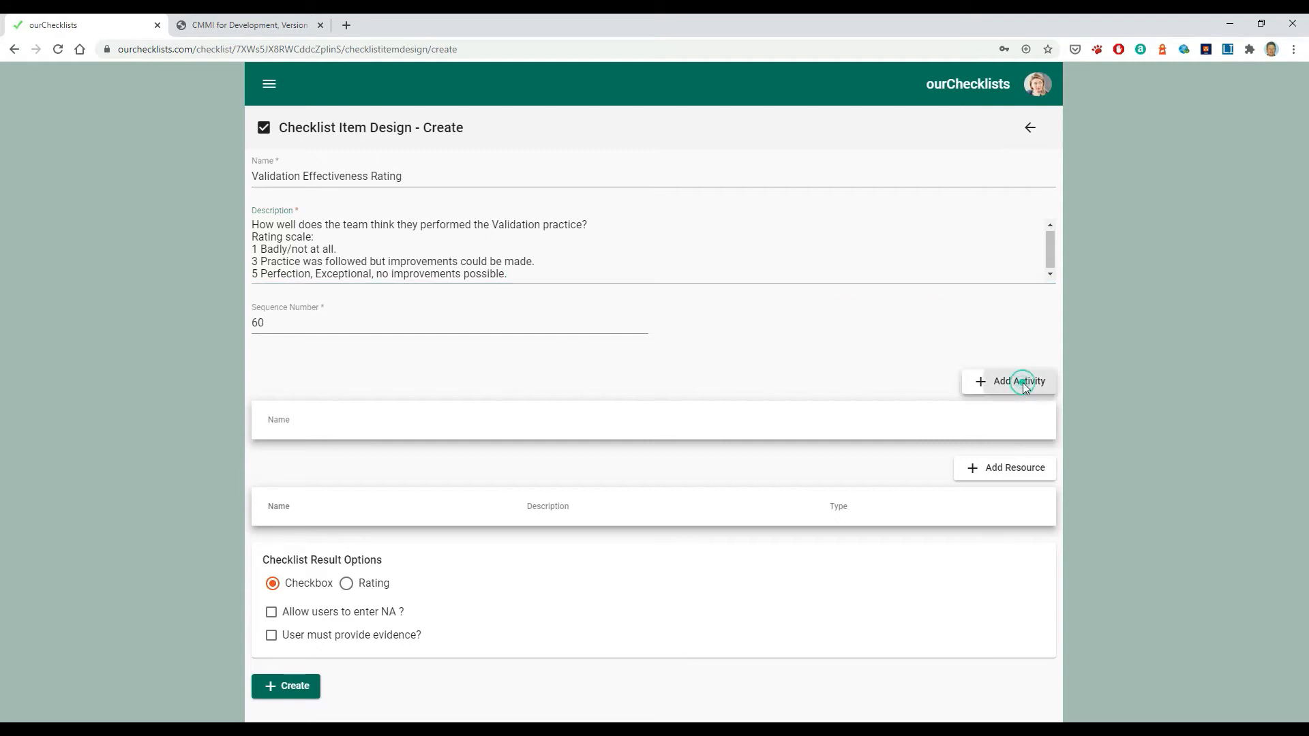
click(561, 429)
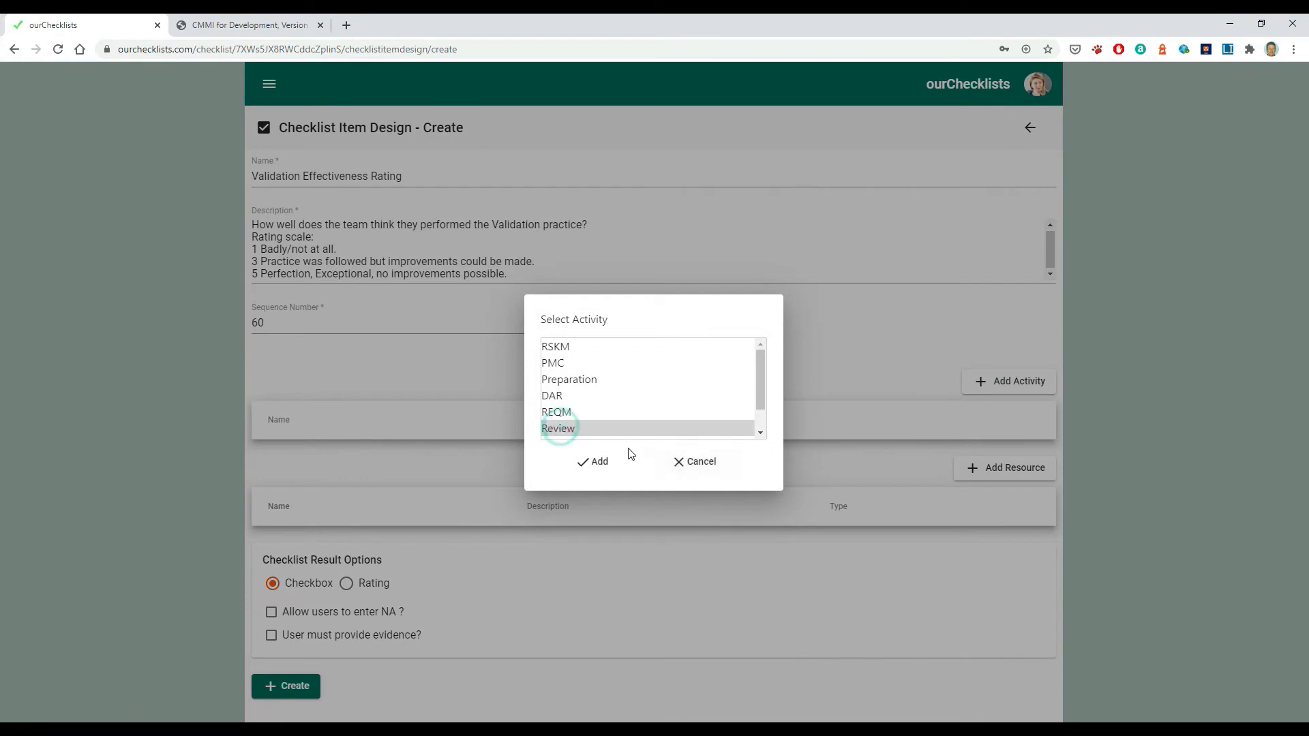
click(599, 463)
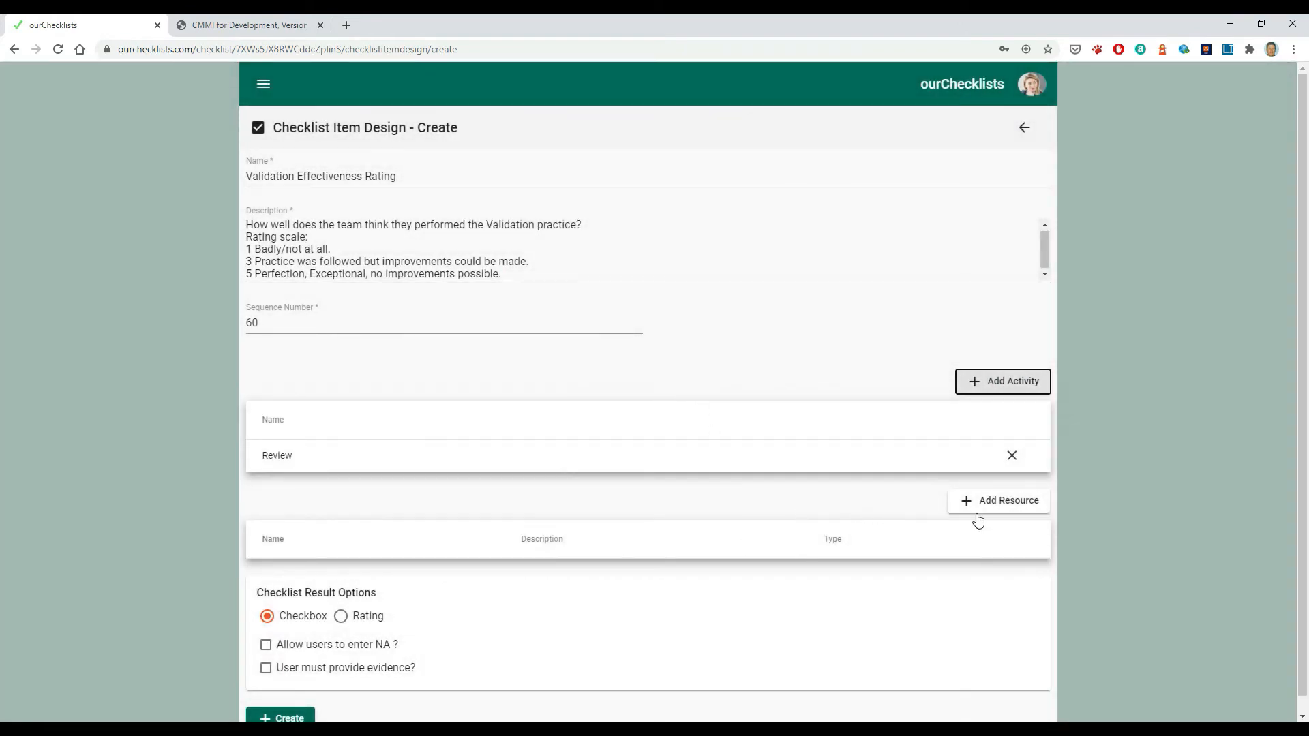
- Set the checklist item's result option to Rating, create the item and check it in the checklist's item list
scroll(743, 530, down, 1)
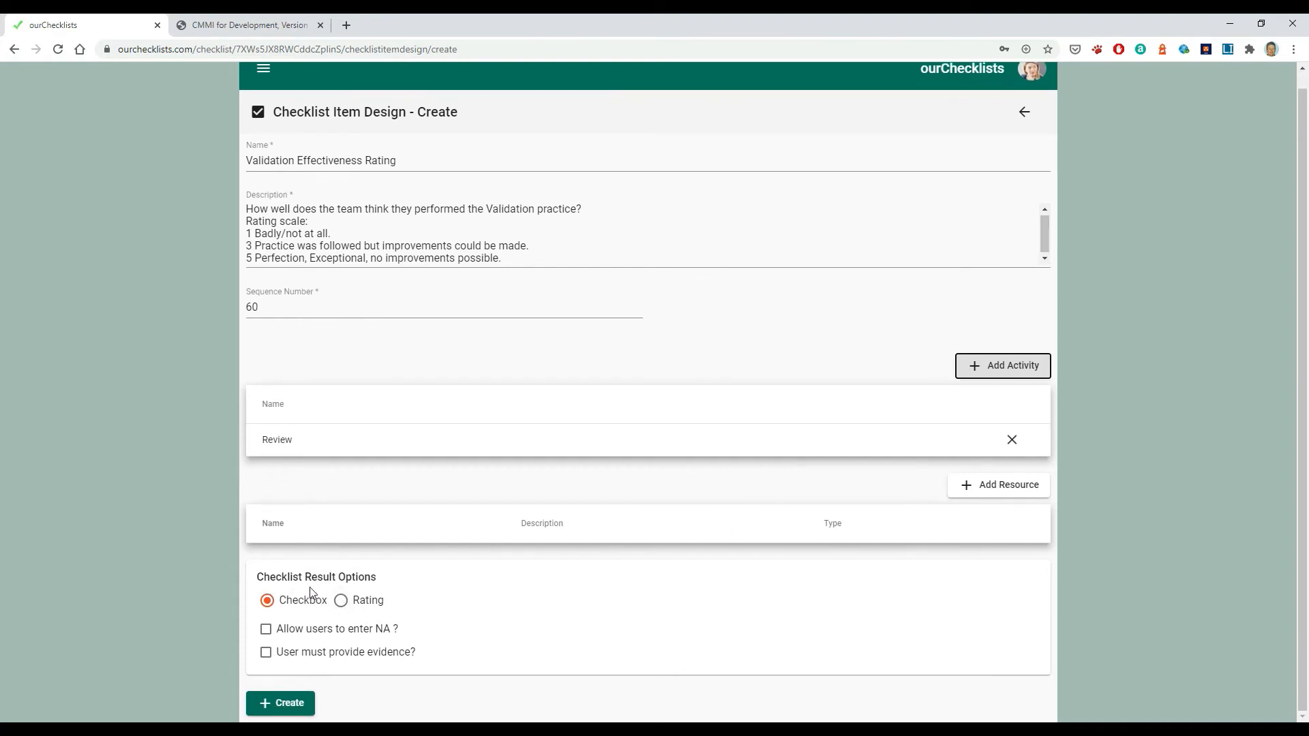
click(345, 605)
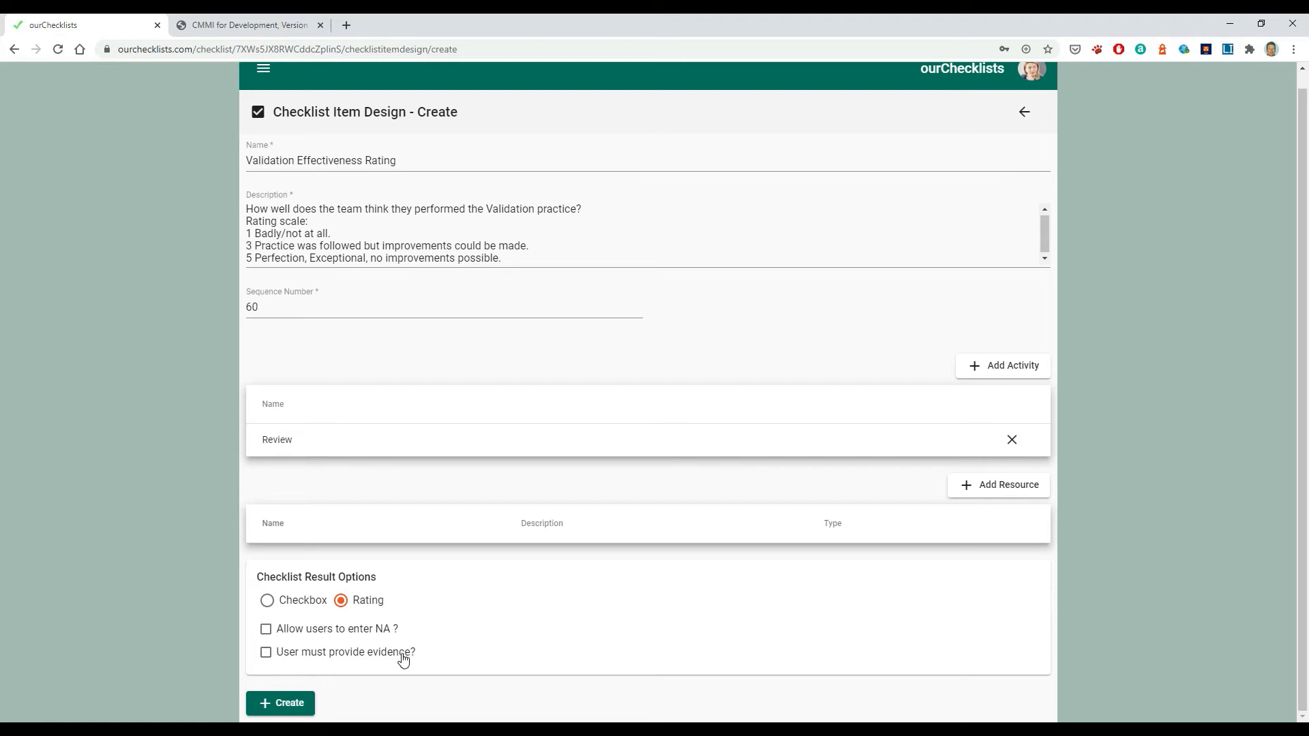
click(295, 709)
scroll(490, 585, down, 2)
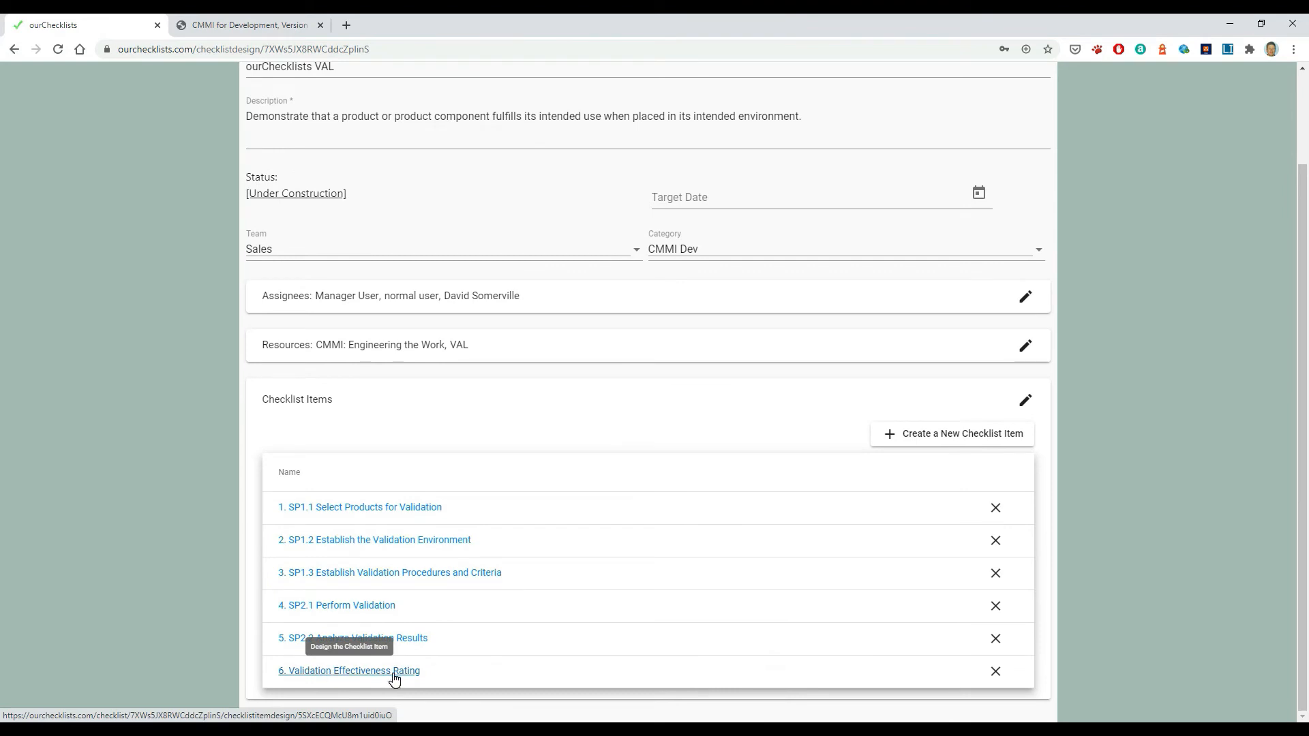
scroll(632, 595, up, 2)
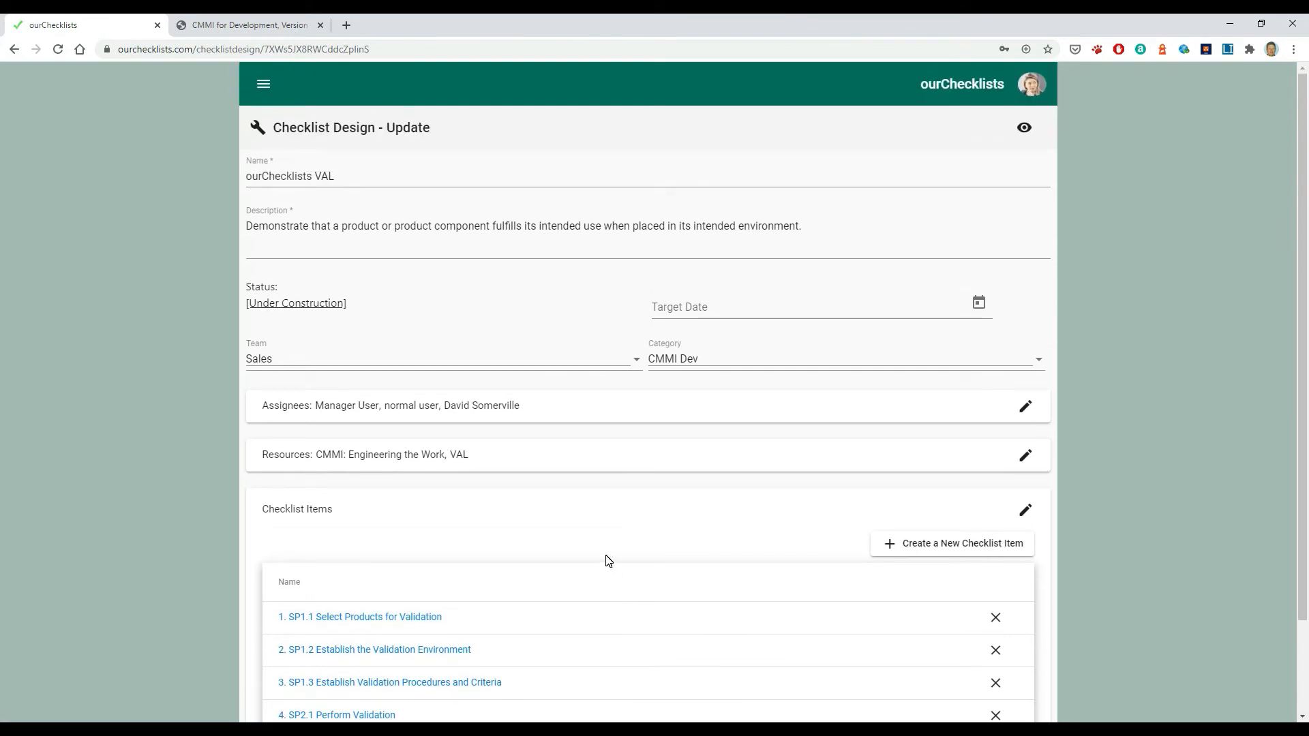
- Change the ourChecklists VAL checklist's status to Active and check the choices offered for the Validation Effectiveness Rating
click(321, 303)
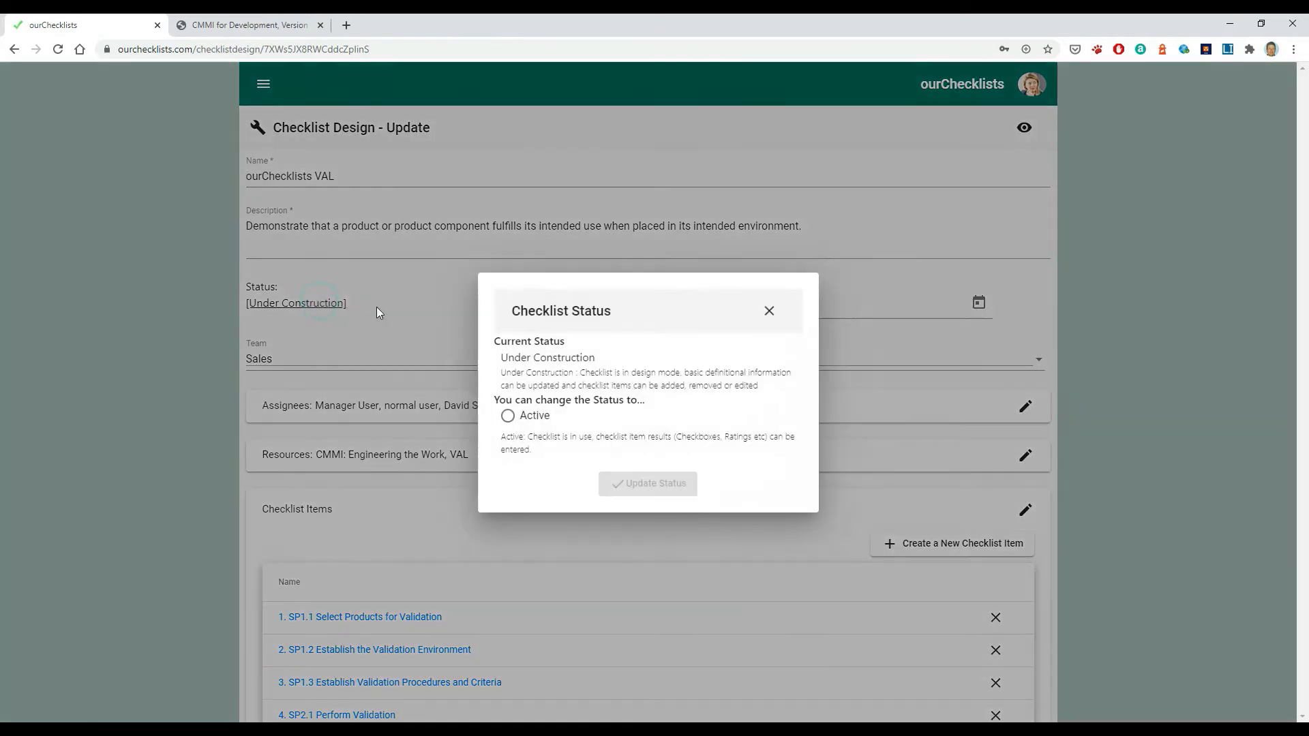
click(507, 416)
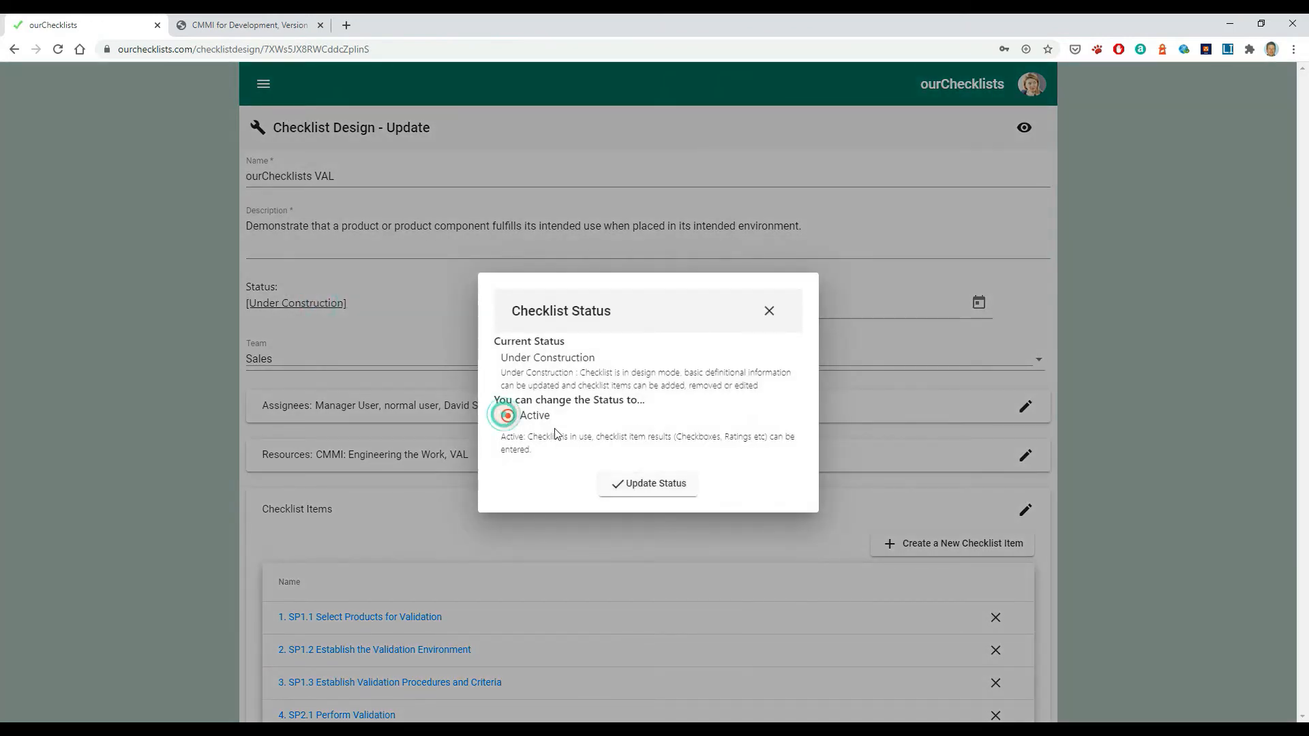
click(657, 489)
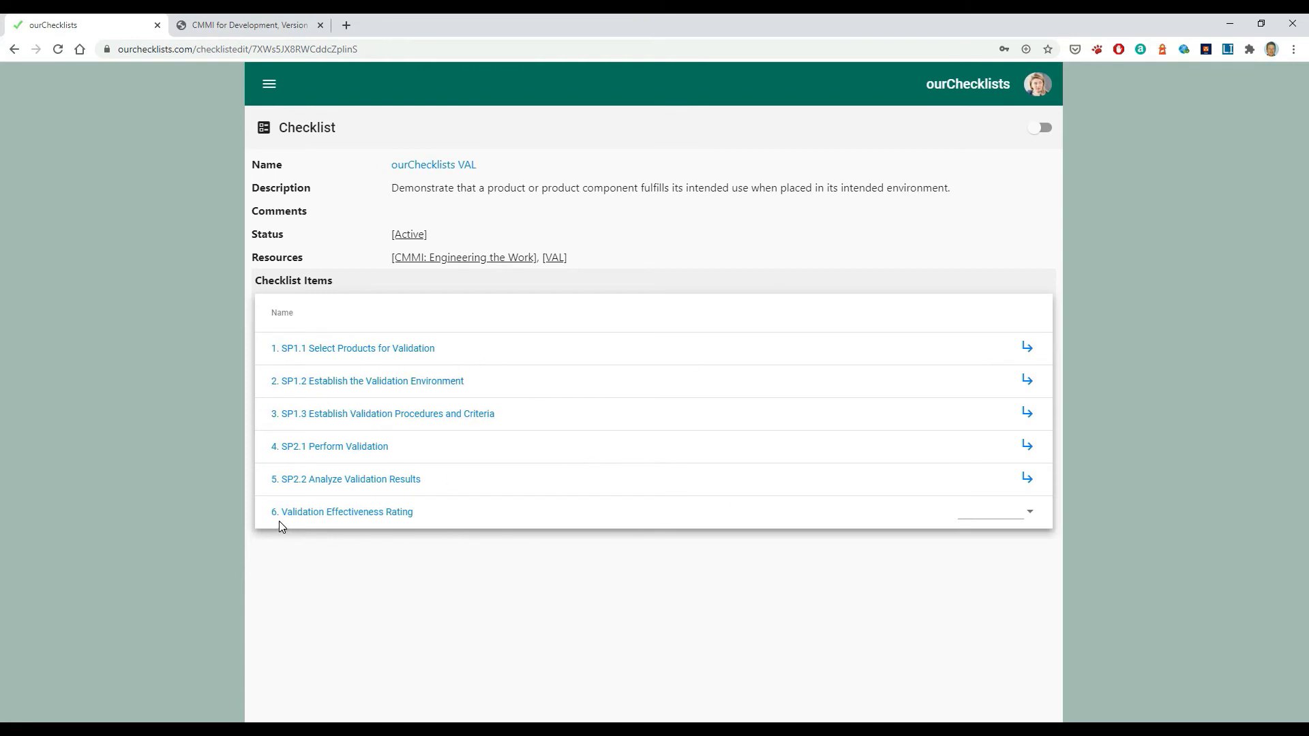
click(1030, 512)
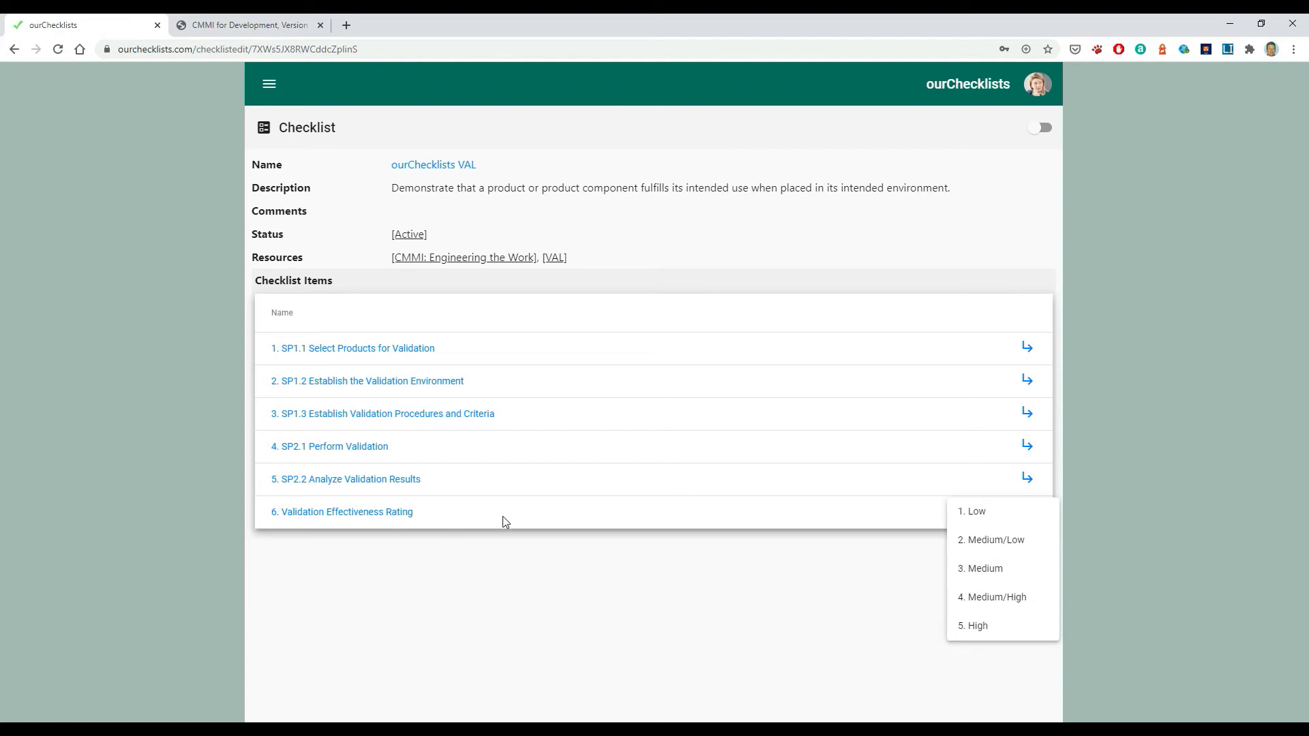
click(595, 592)
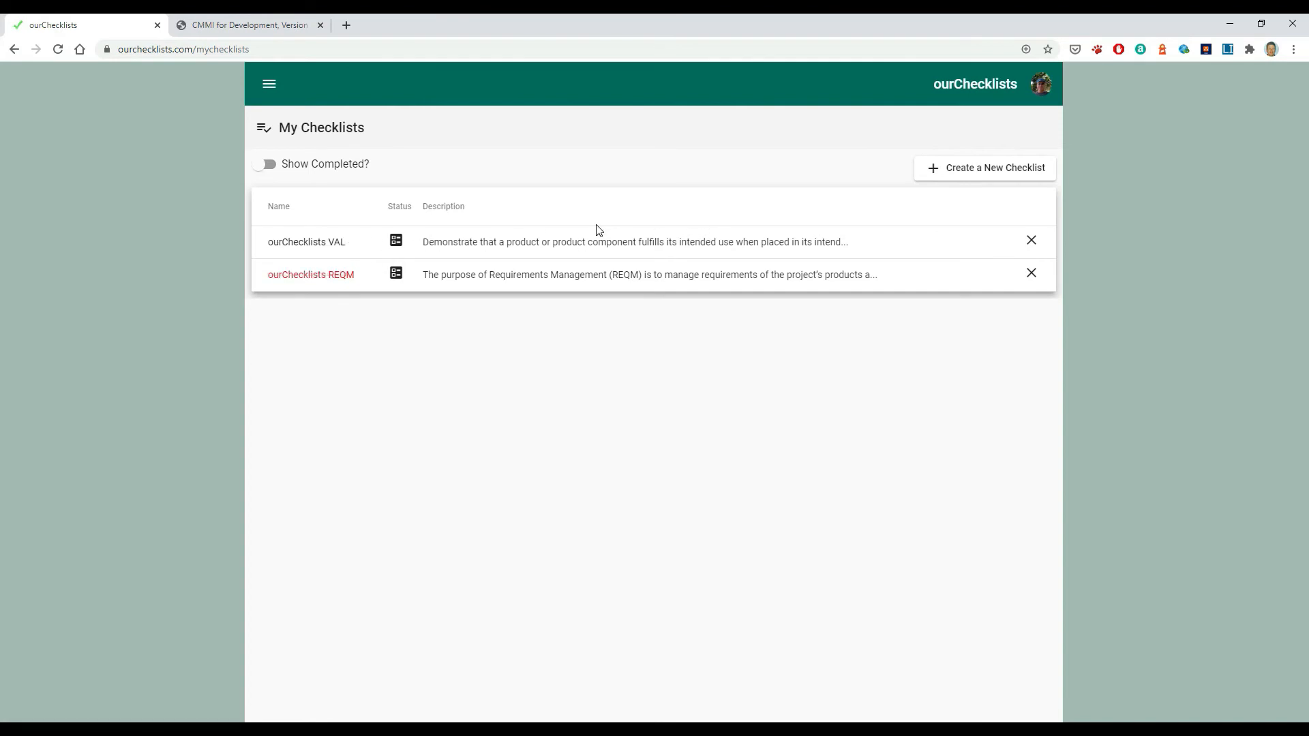
- Open the ourChecklists VAL checklist from My Checklists and look over its full details, including team, category, target date and assignees
click(332, 246)
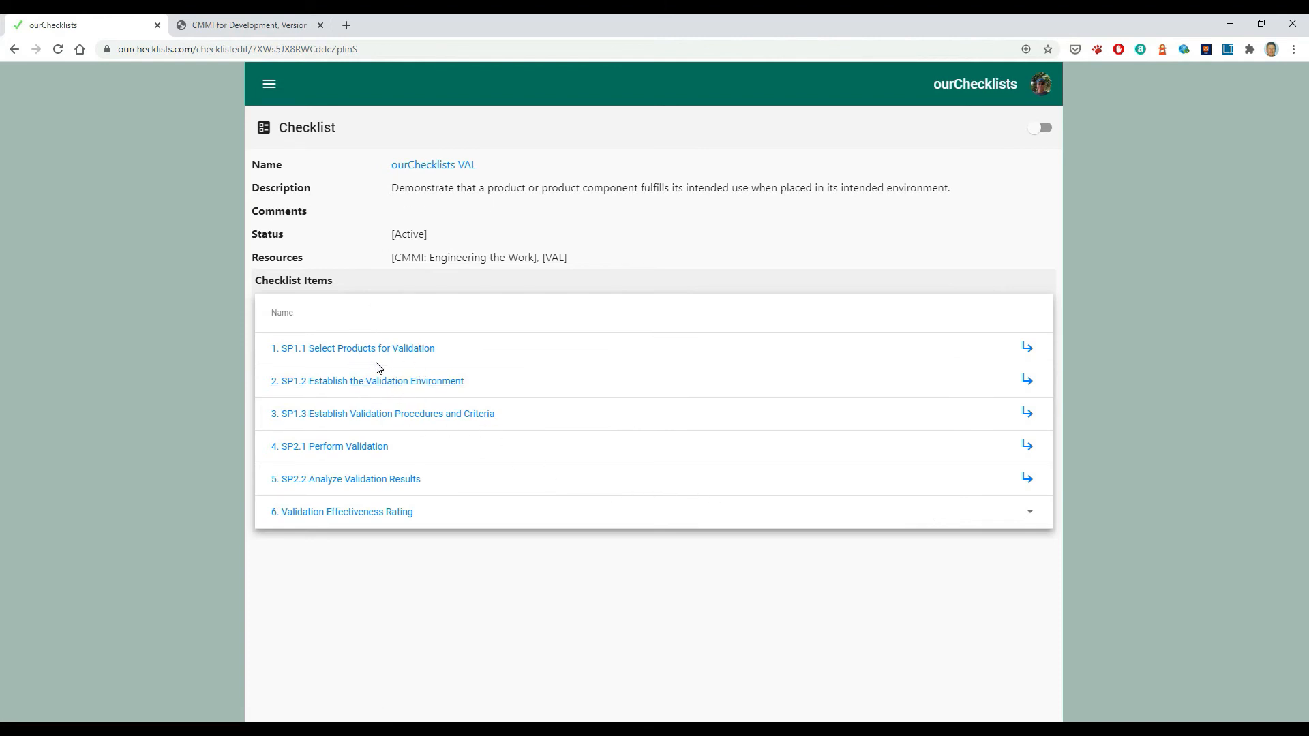
click(1044, 128)
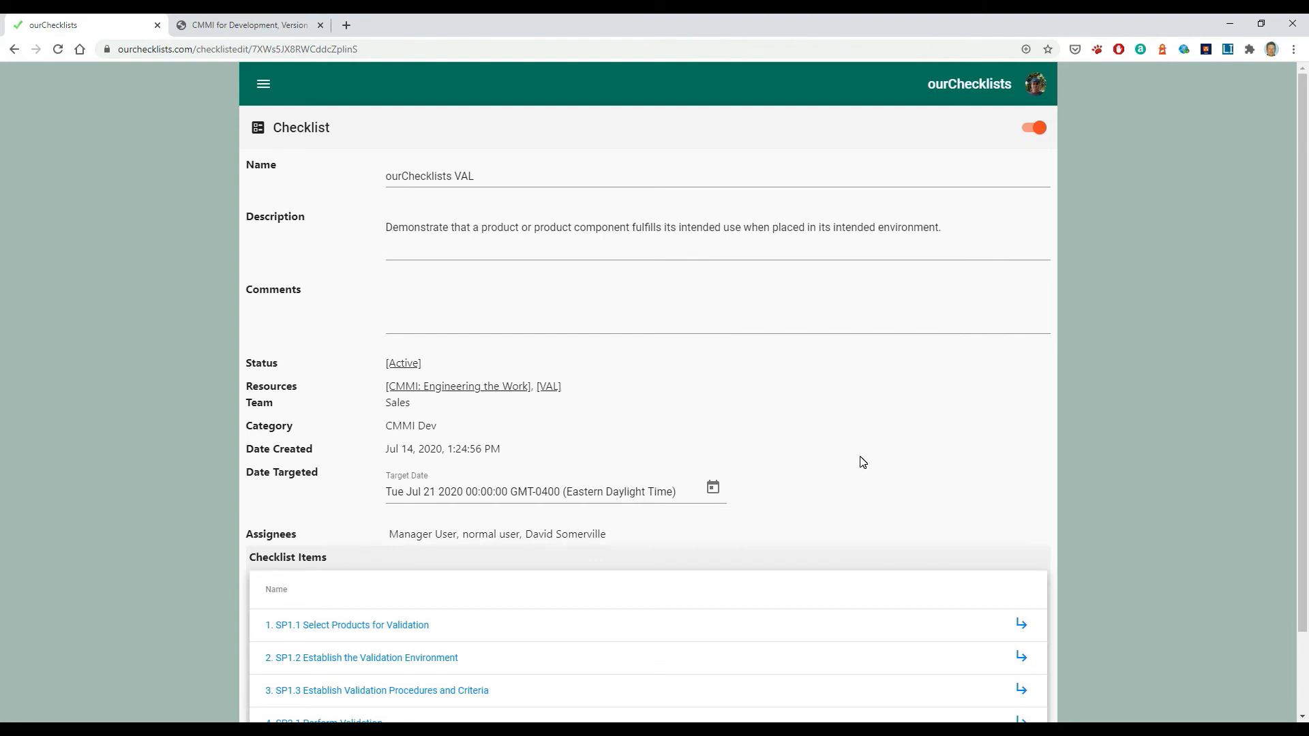
click(1025, 127)
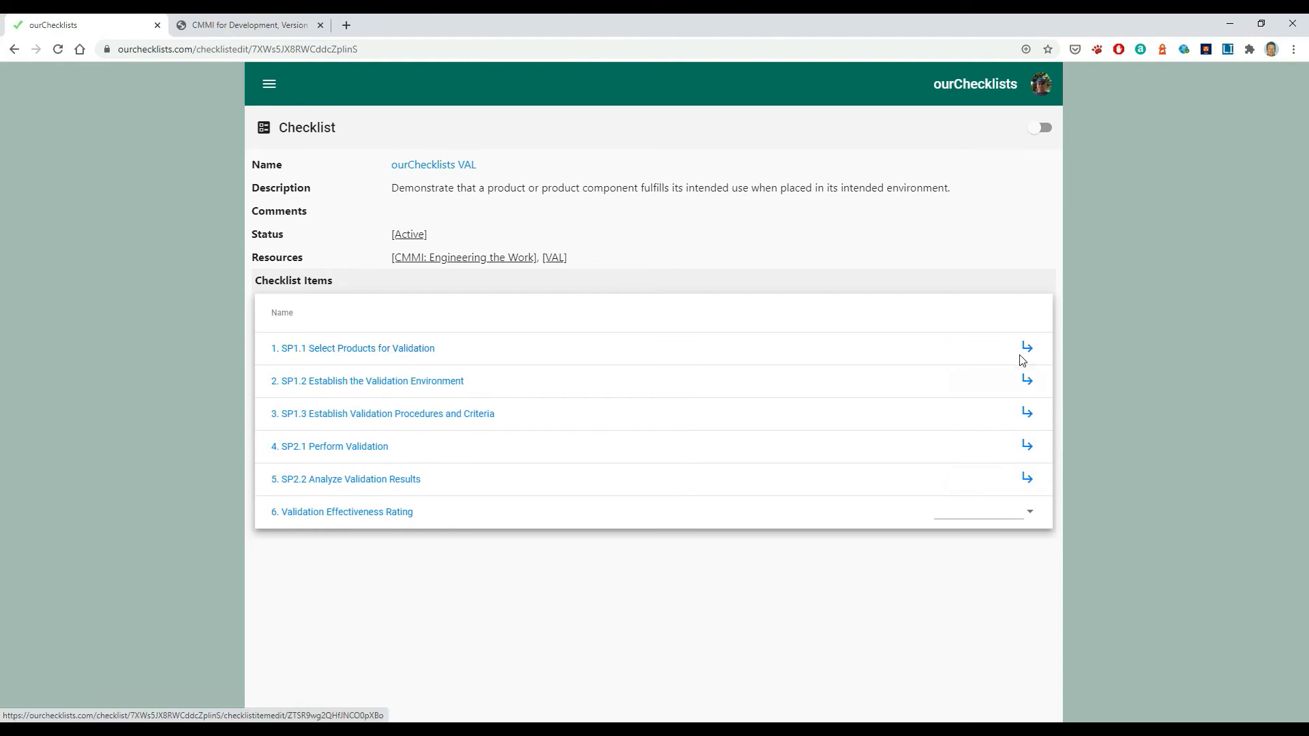
- Open checklist item SP2.1 Perform Validation and attach Software-Validation-Report.jpg from the Downloads folder as an evidence file
click(1028, 446)
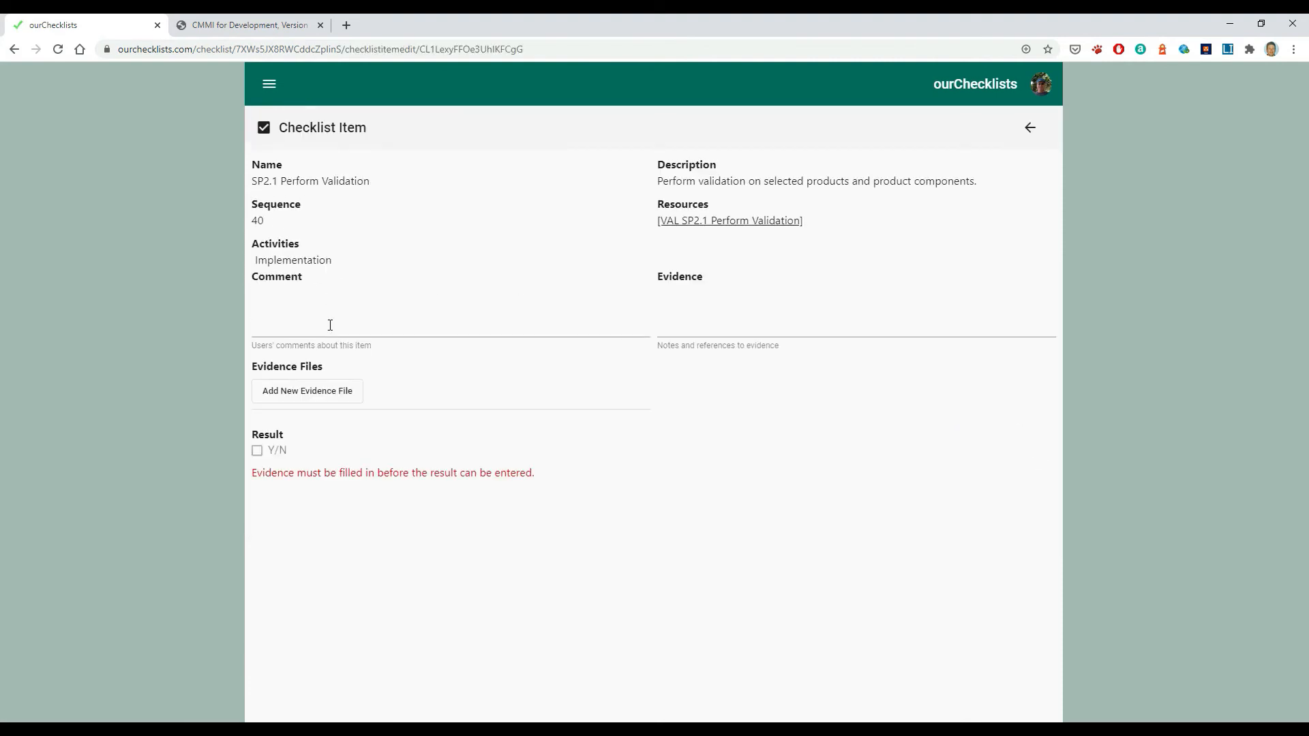
click(326, 386)
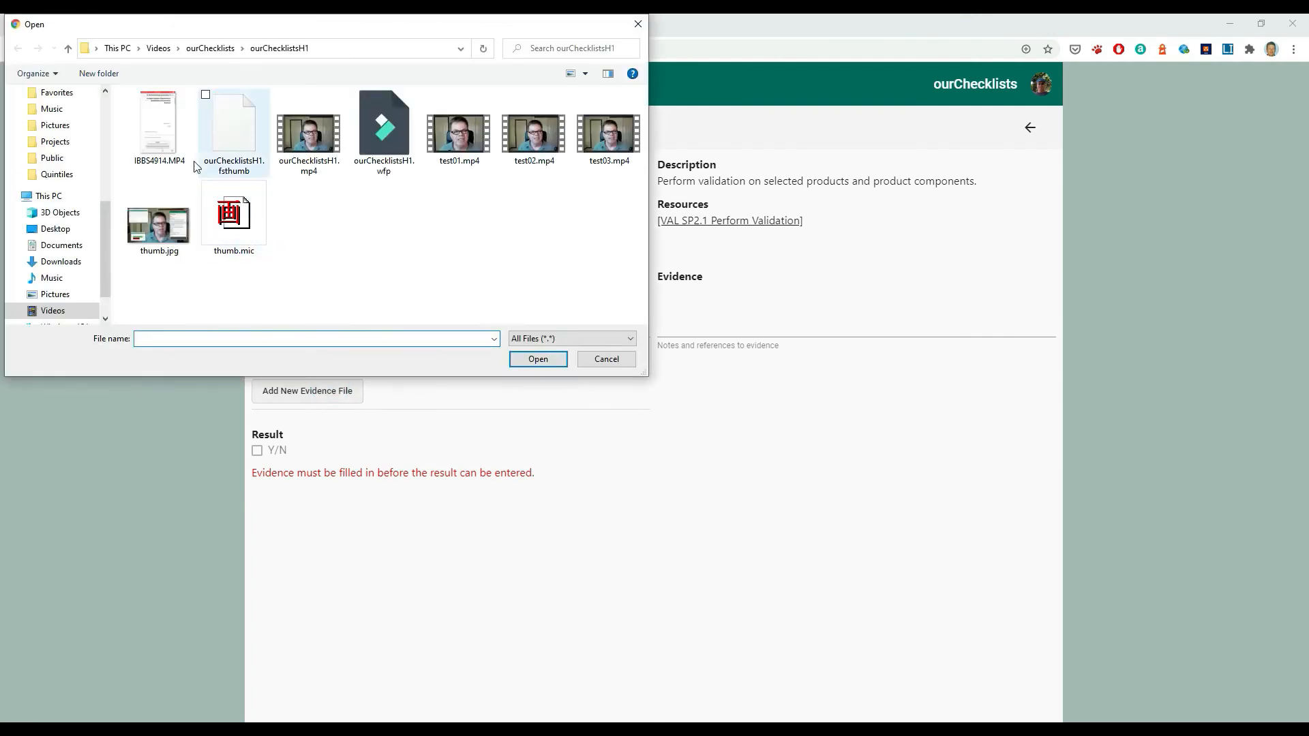
scroll(68, 140, up, 4)
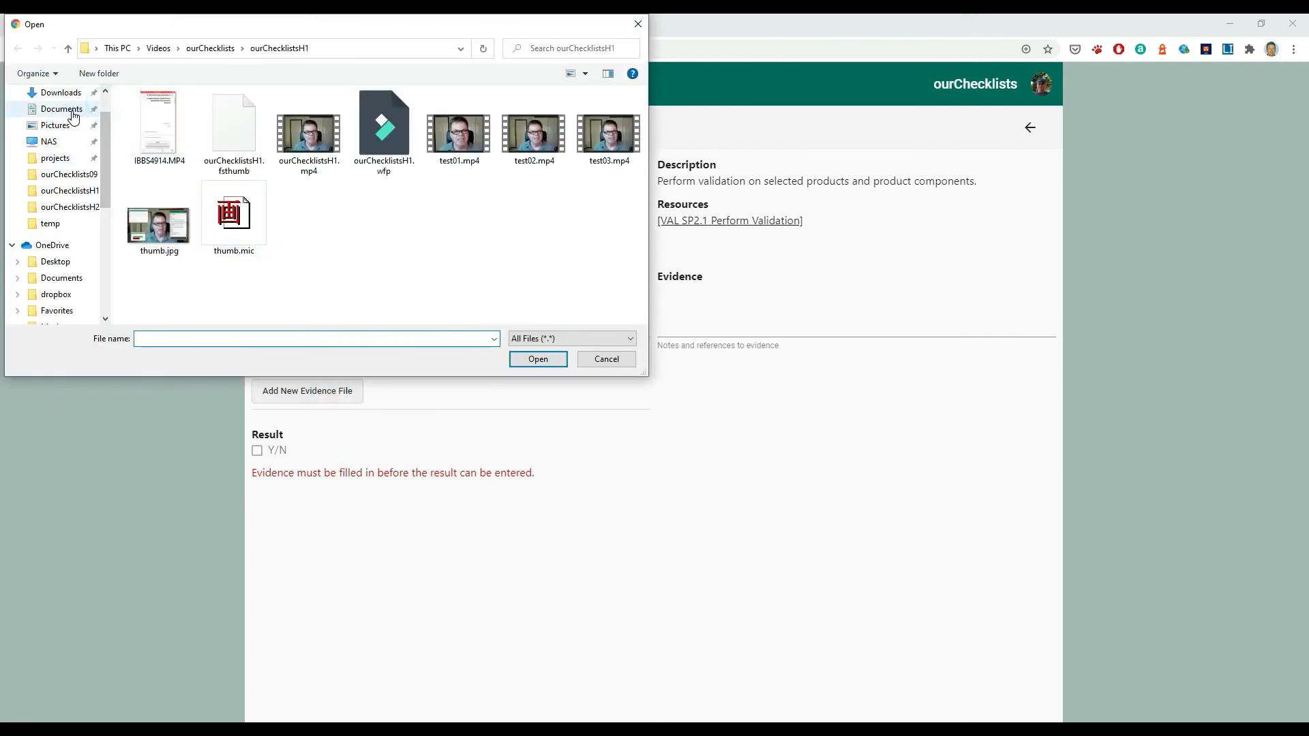
click(73, 113)
click(65, 93)
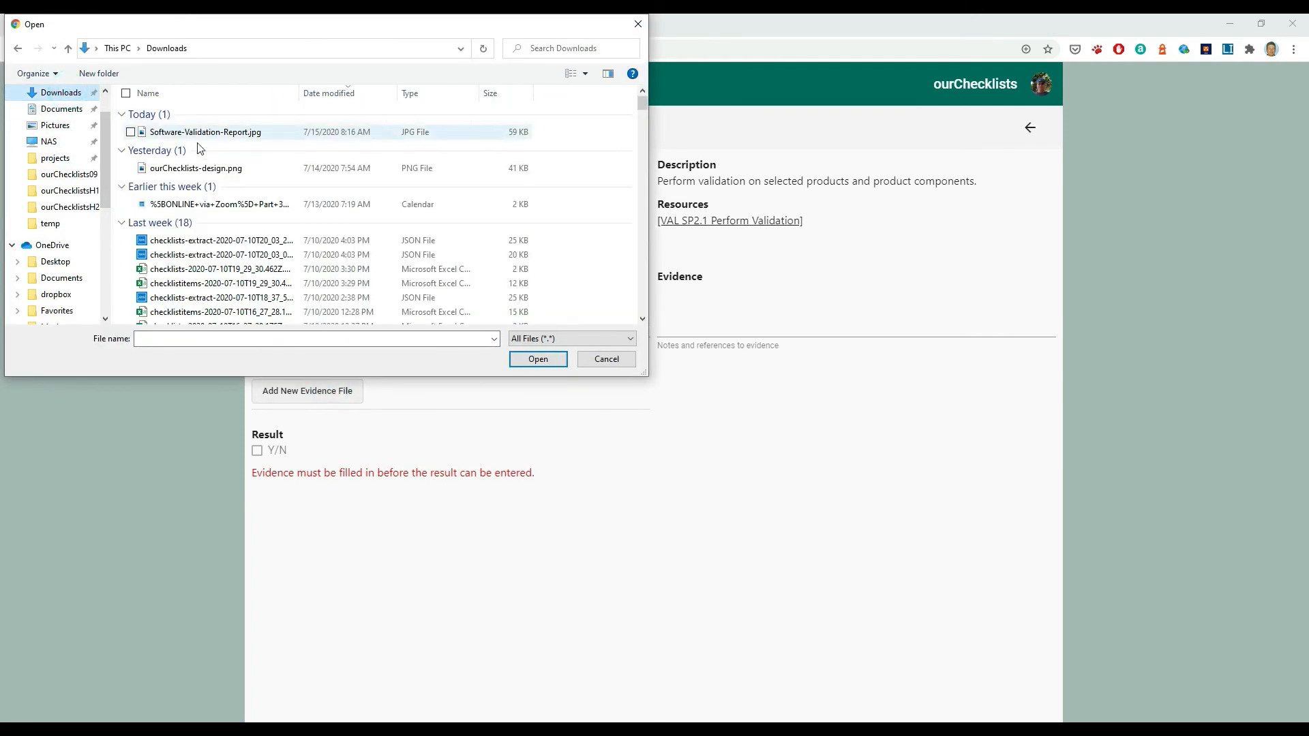
double_click(207, 133)
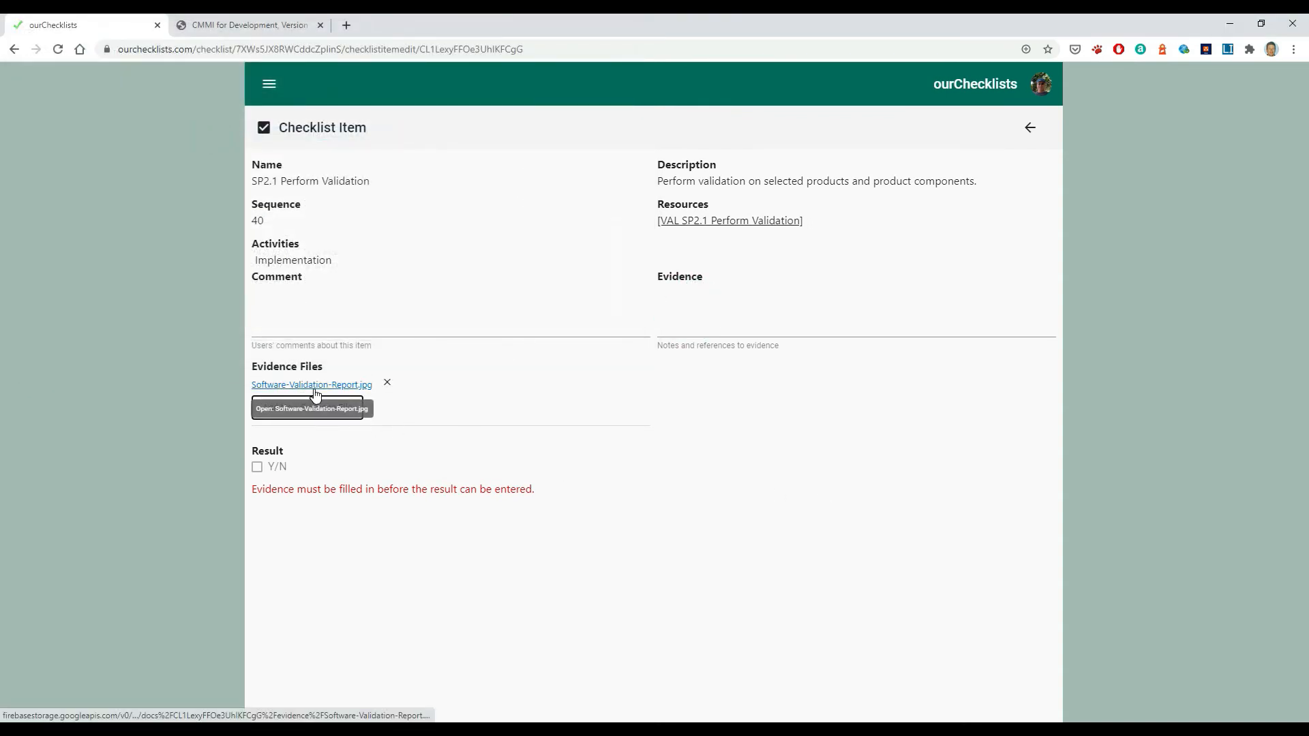
- Enter the evidence note "See attached", mark the SP2.1 result as fulfilled, add the comment "It went well." and return to the checklist
click(694, 330)
text(See attached)
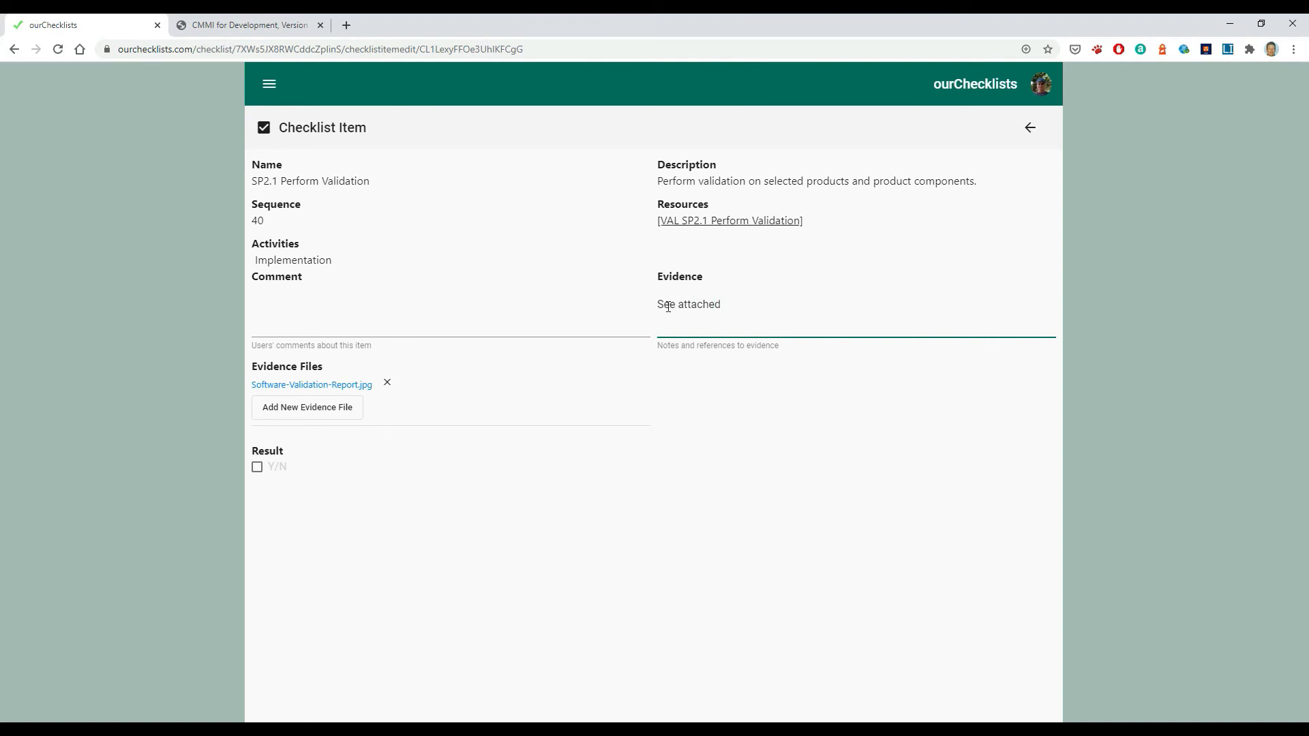
click(257, 467)
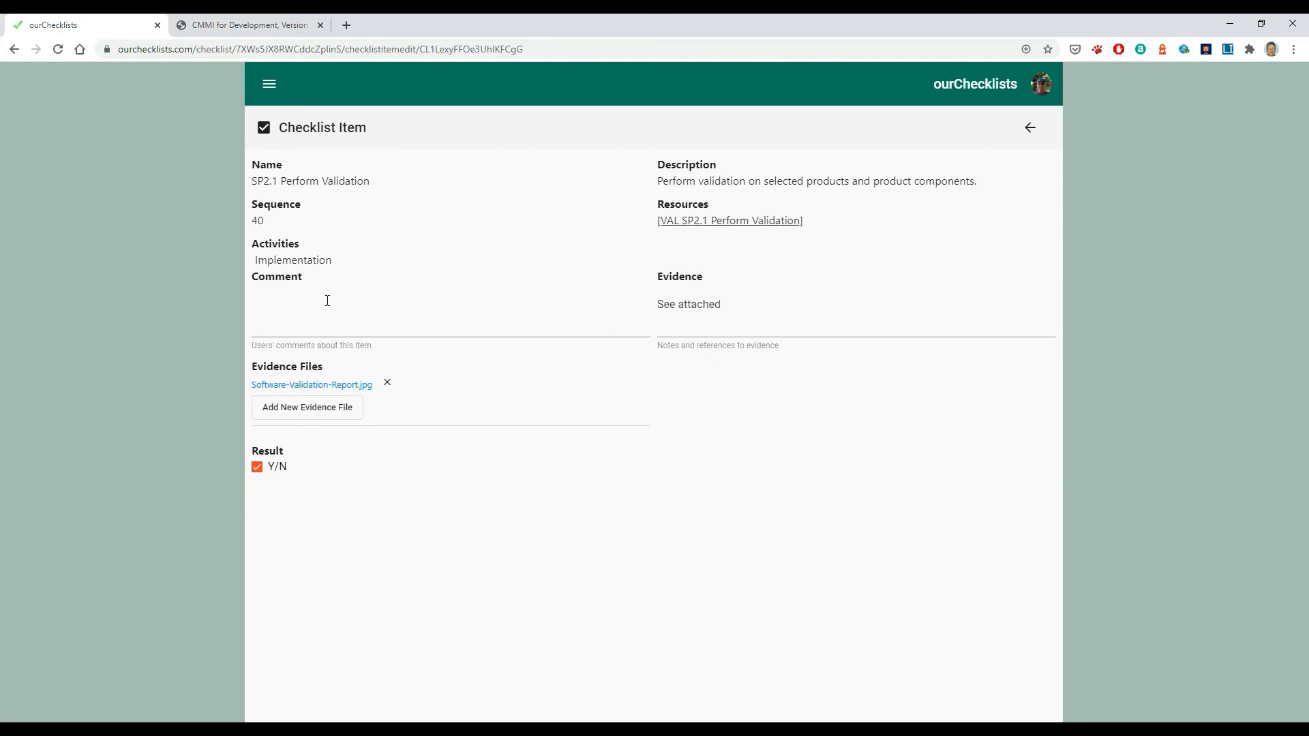
click(287, 308)
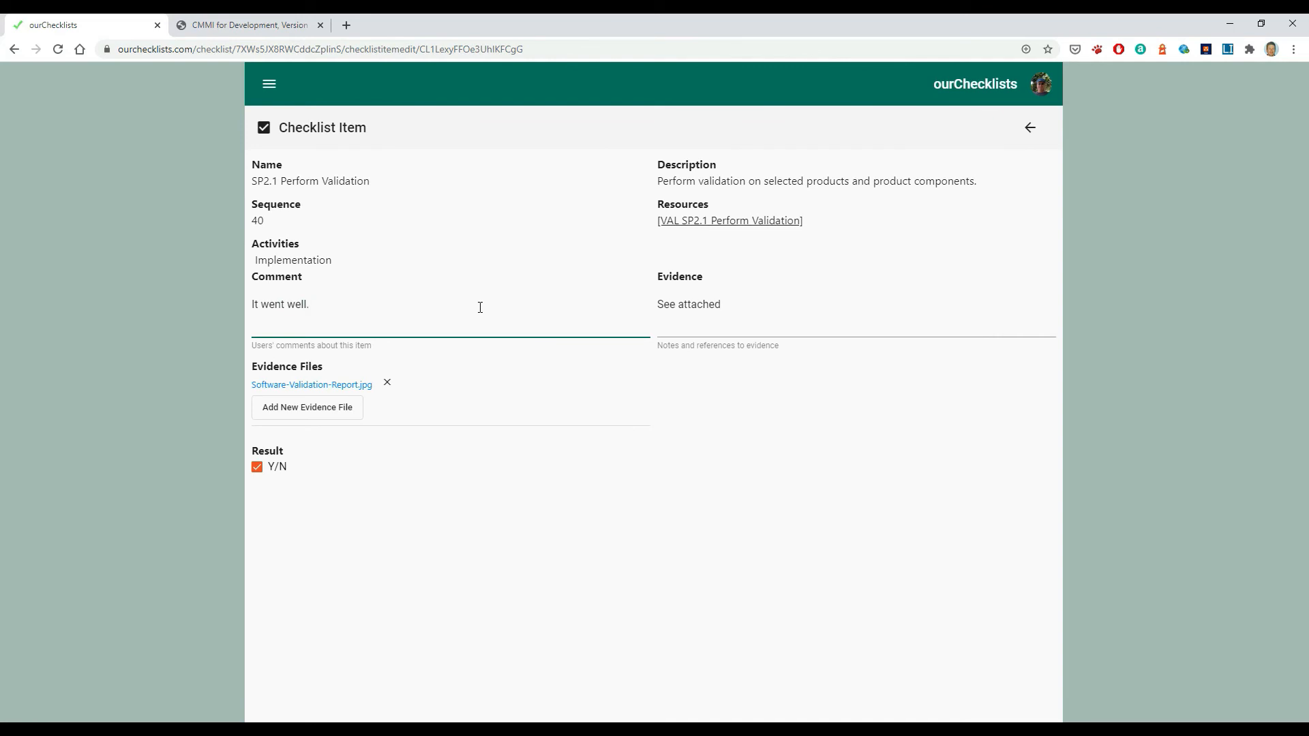
click(1030, 128)
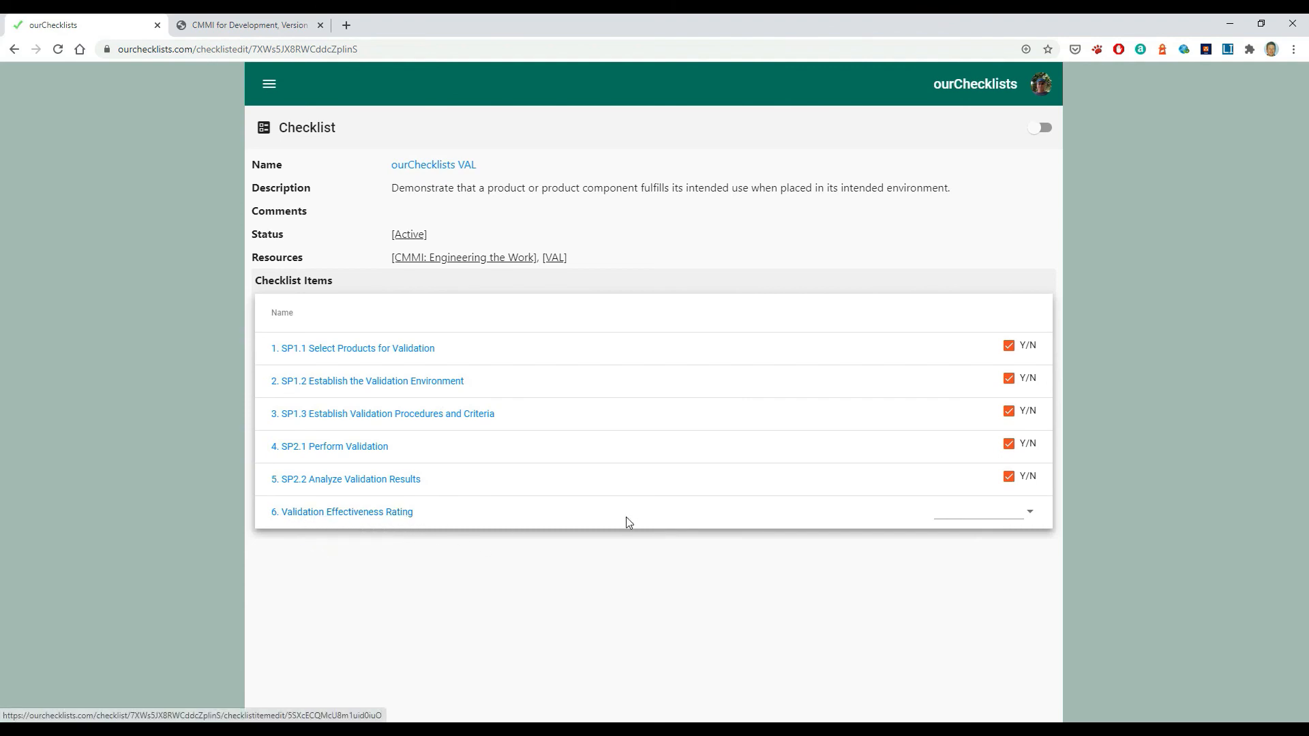
- Set the result of the Validation Effectiveness Rating item to "4. Medium/High" on its item page and return to the checklist
click(1030, 518)
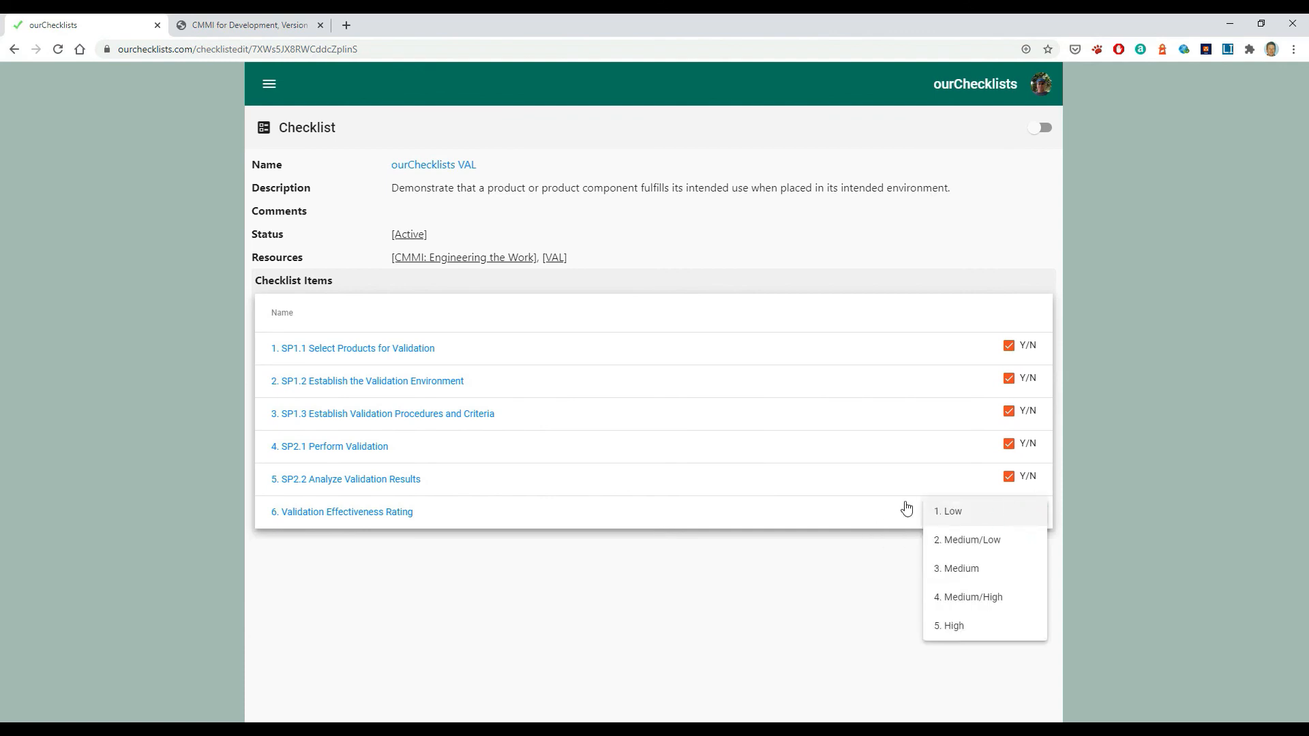
click(678, 527)
click(382, 511)
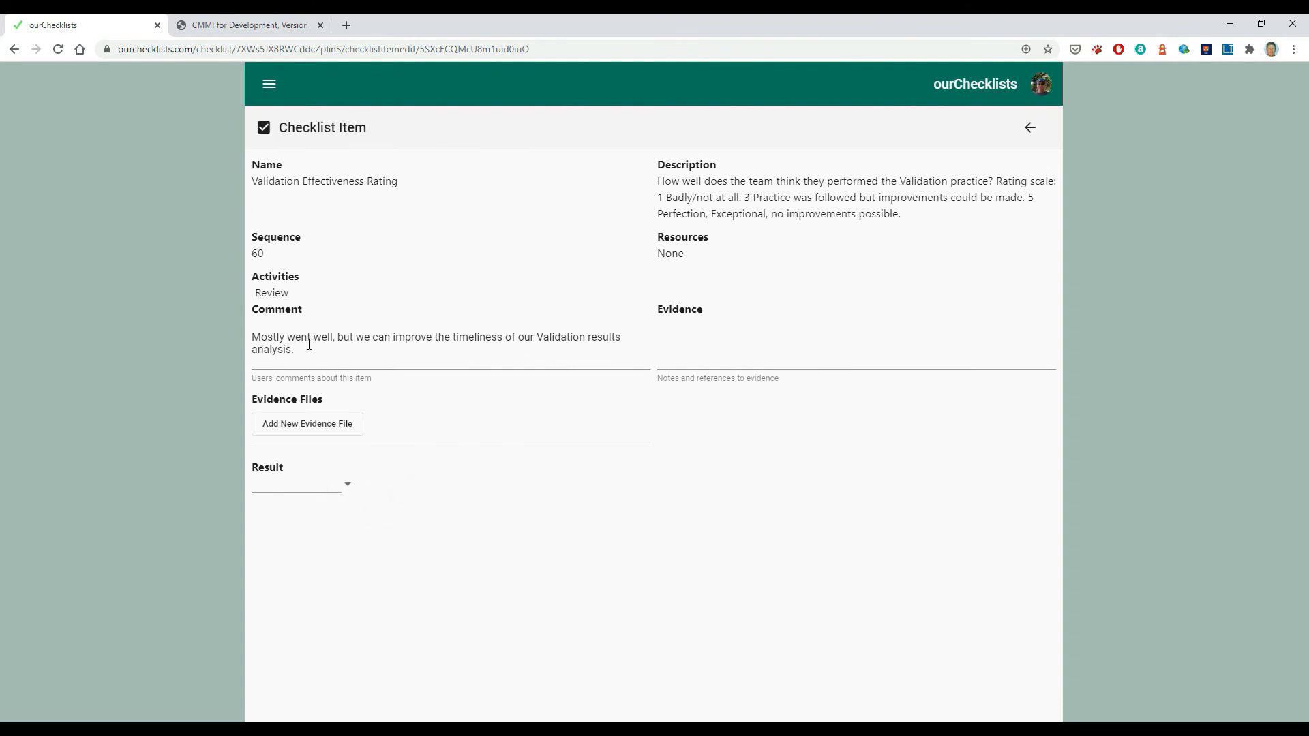
click(341, 486)
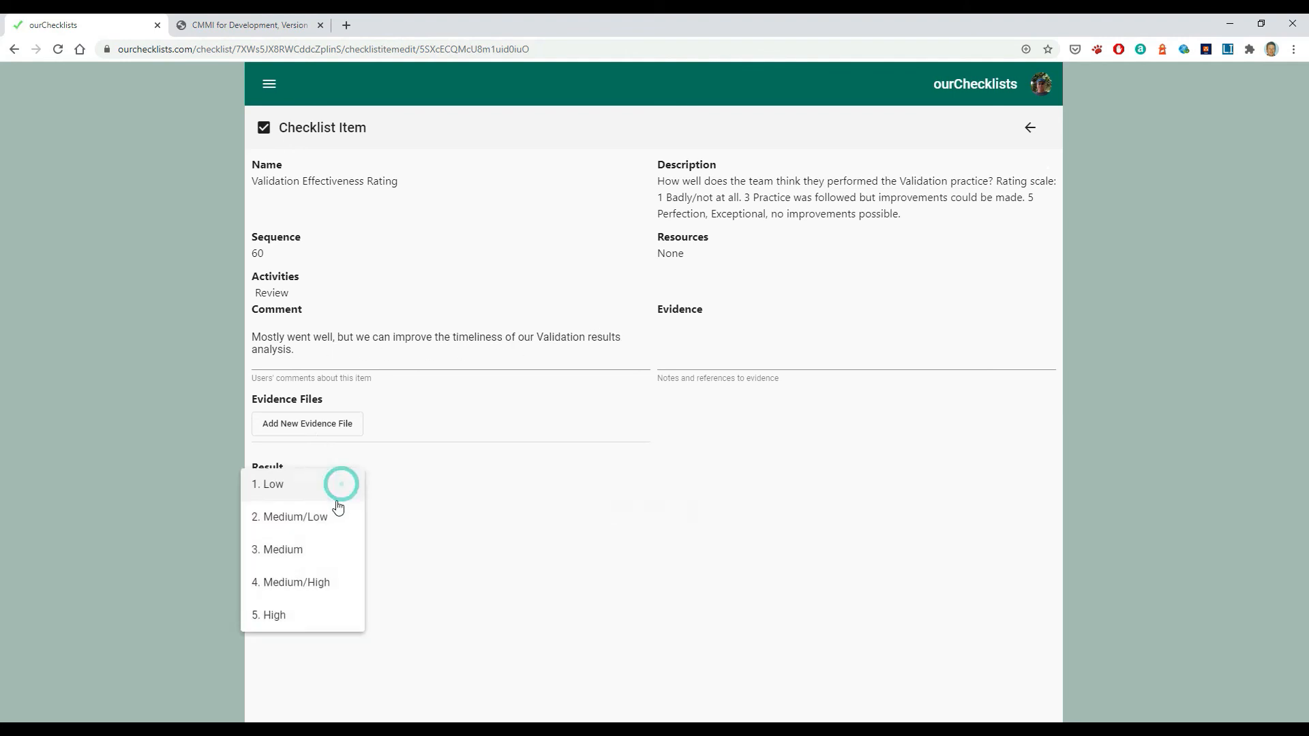
click(321, 590)
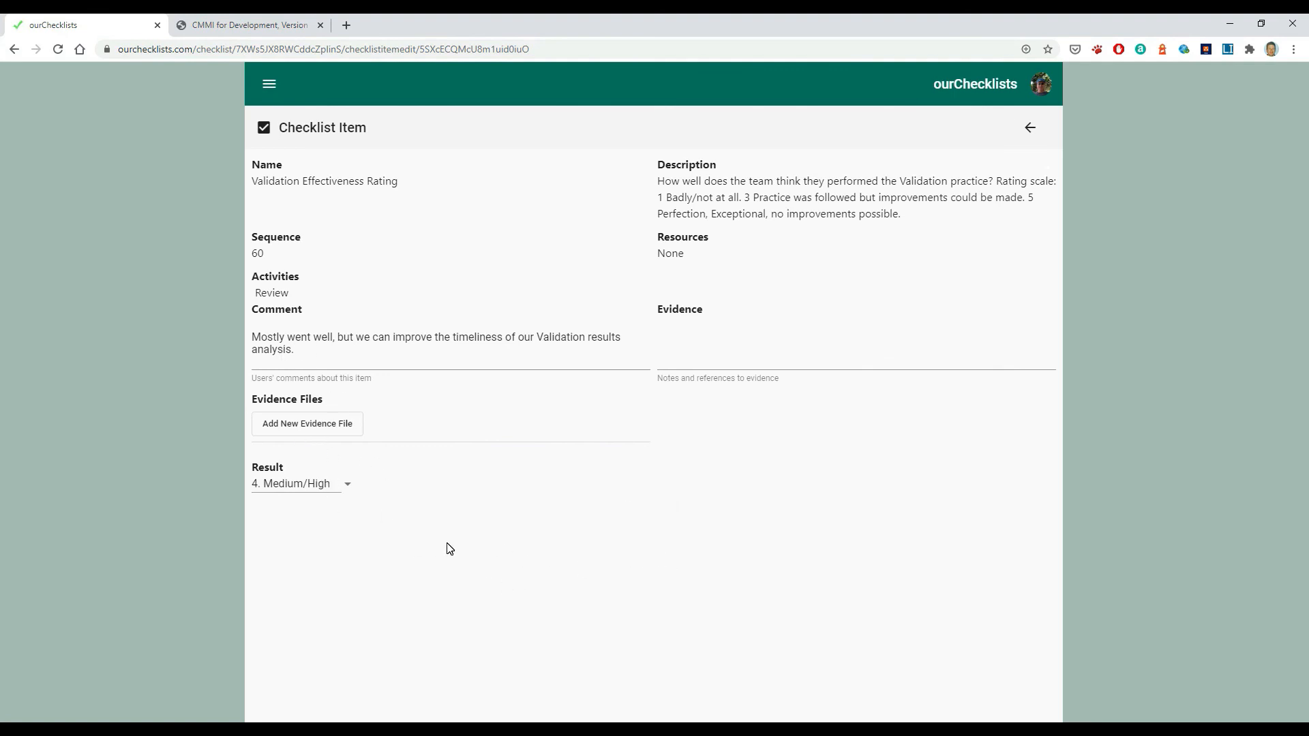
click(1029, 128)
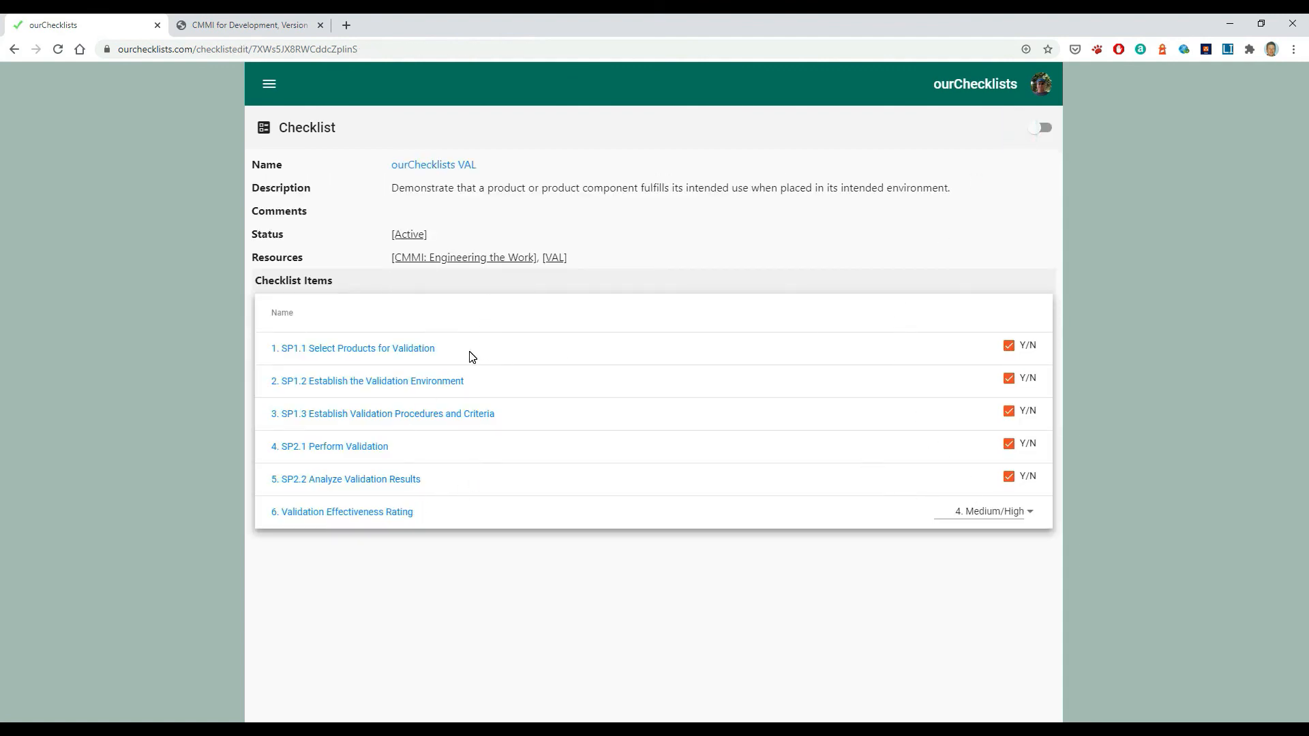
- Change the status of the completed ourChecklists VAL checklist to Done
click(411, 236)
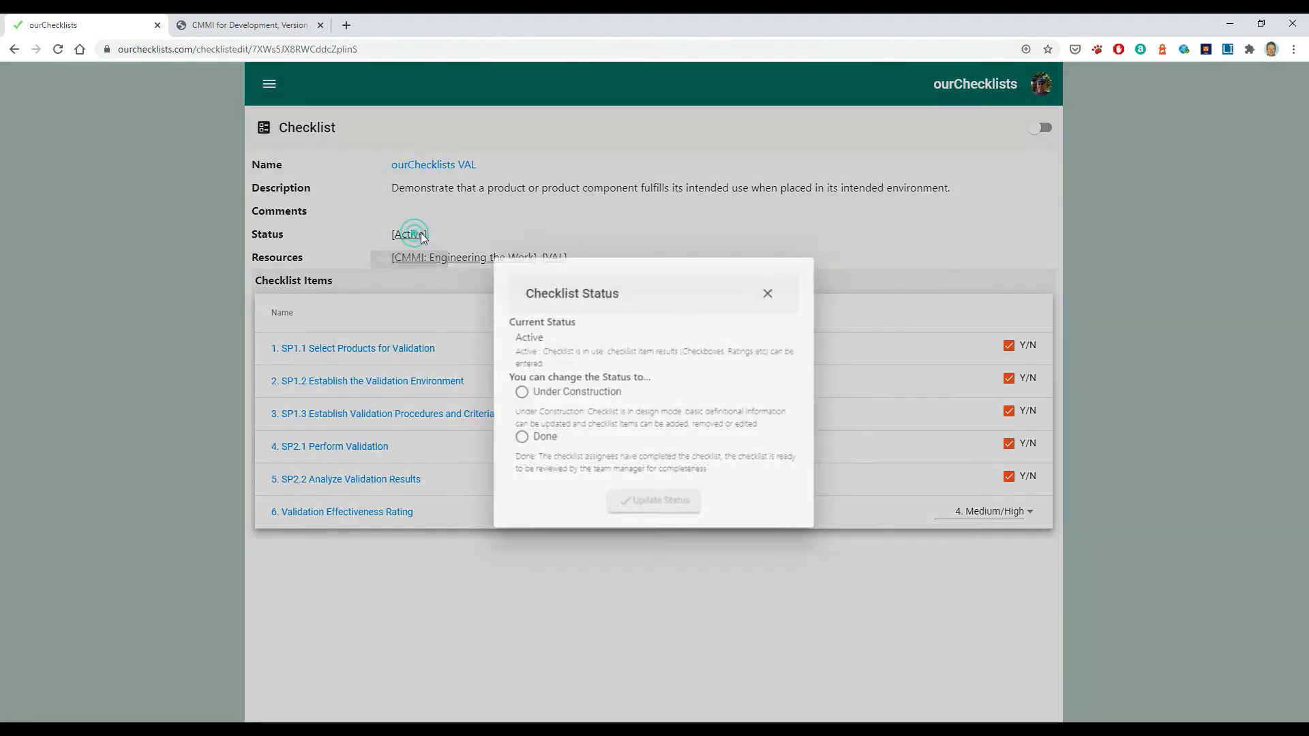
click(513, 440)
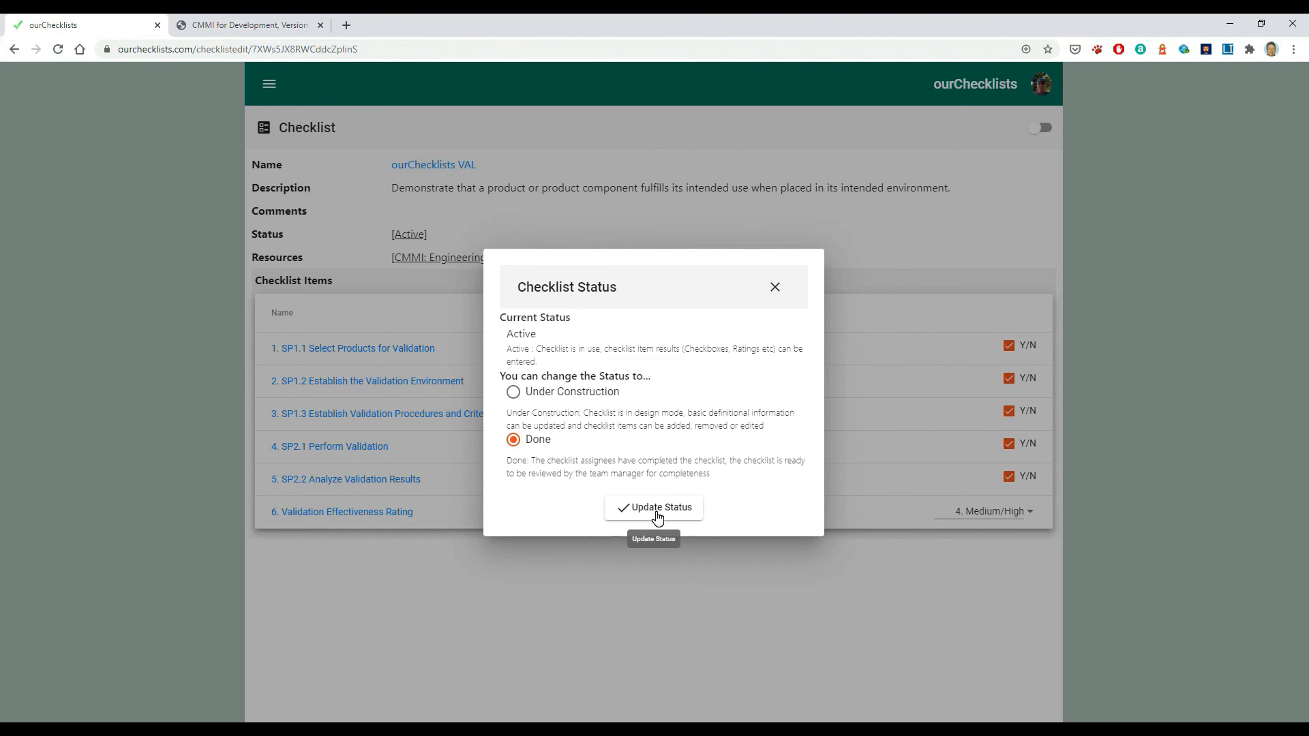
click(656, 516)
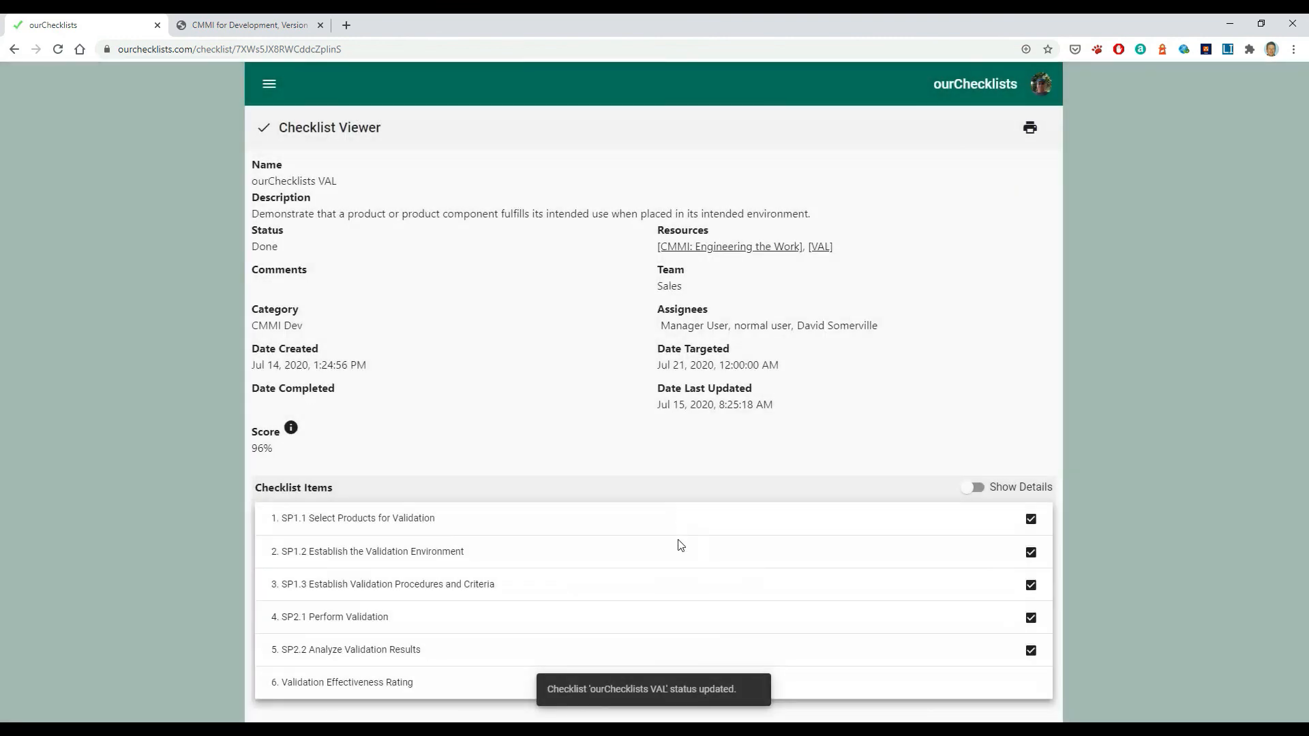